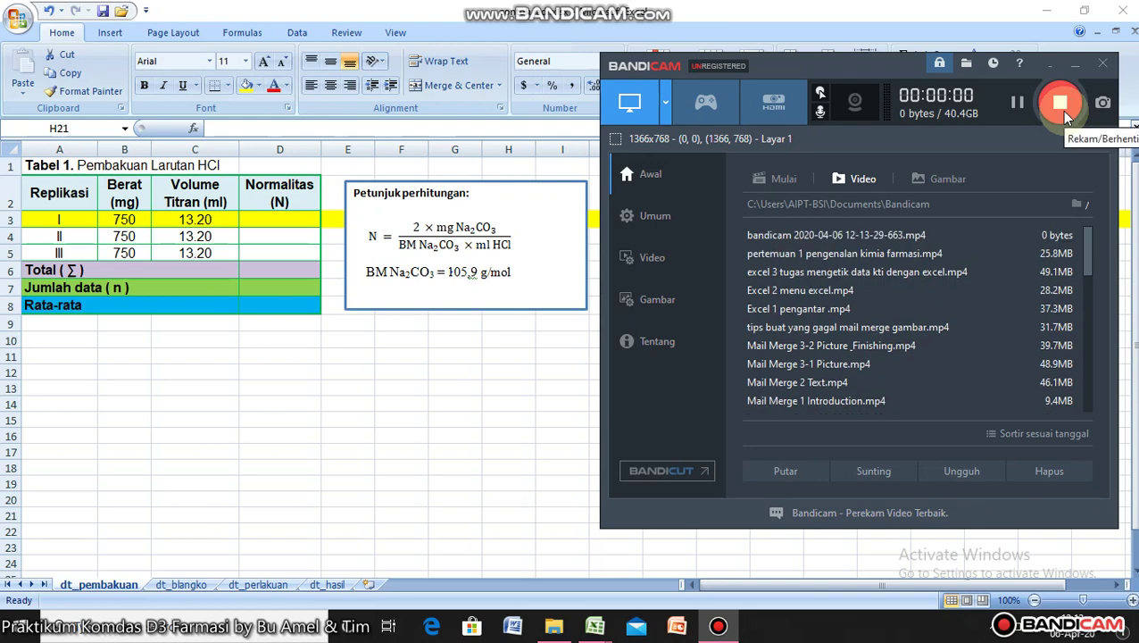
# Minimize the Bandicam window so the dt_pembakuan sheet's Tabel 1 is fully visible.
pyautogui.click(1075, 65)
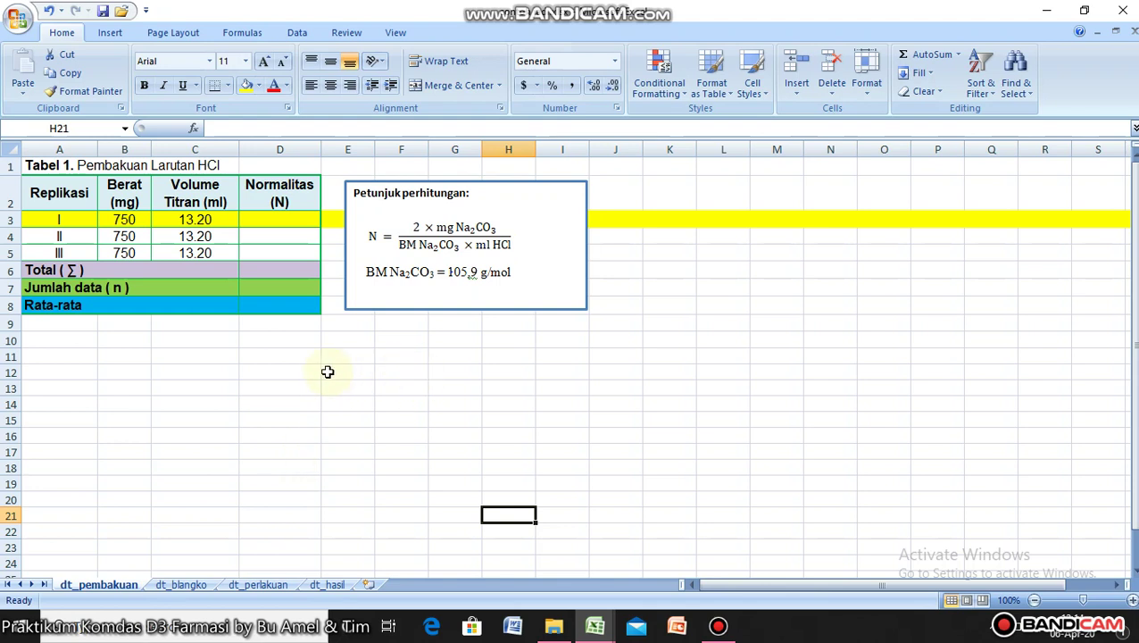
pyautogui.click(327, 372)
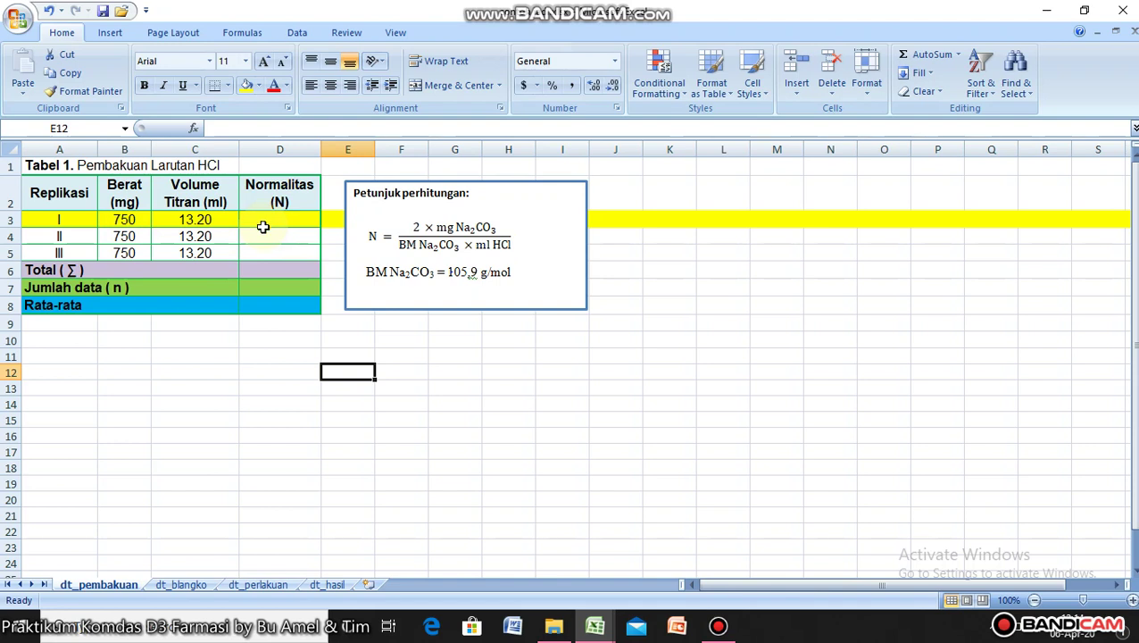
pyautogui.click(245, 305)
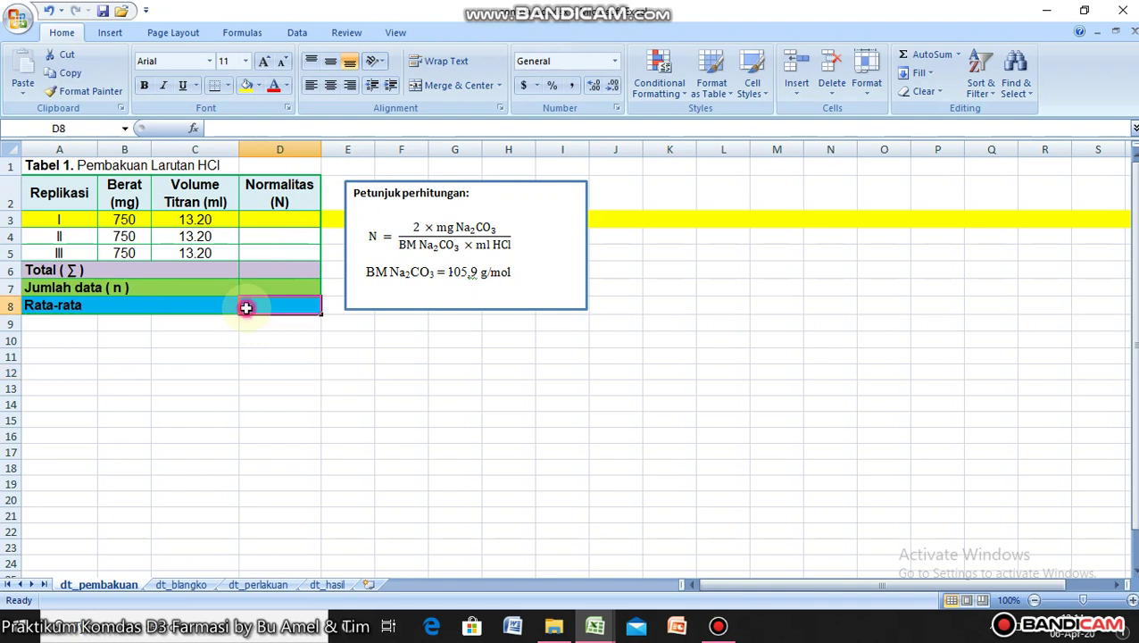
pyautogui.click(9, 219)
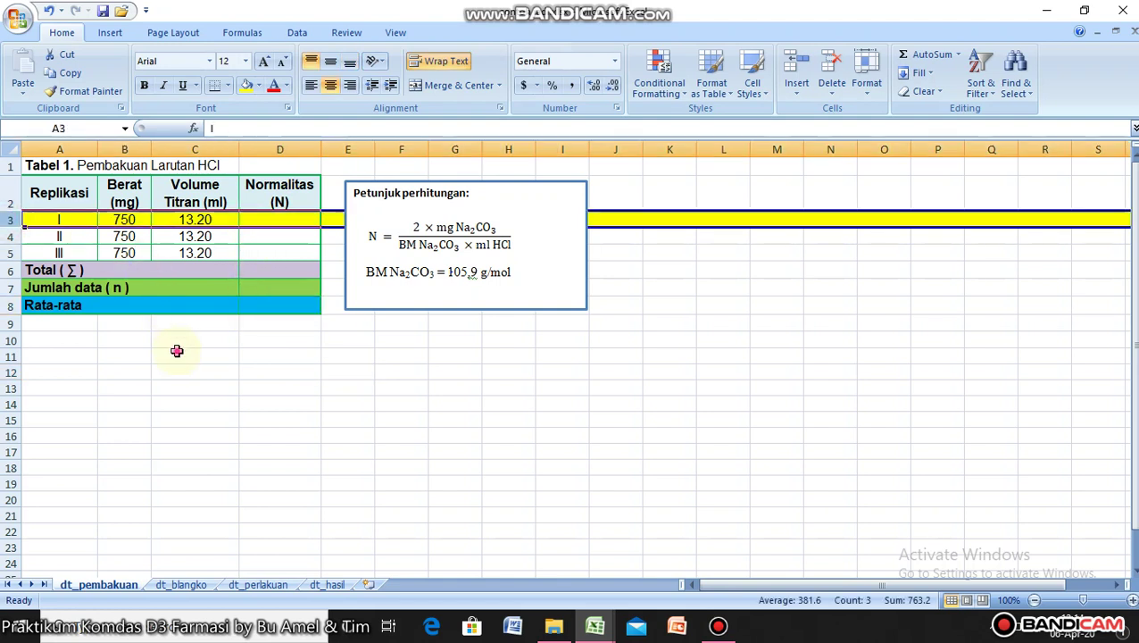
pyautogui.click(175, 353)
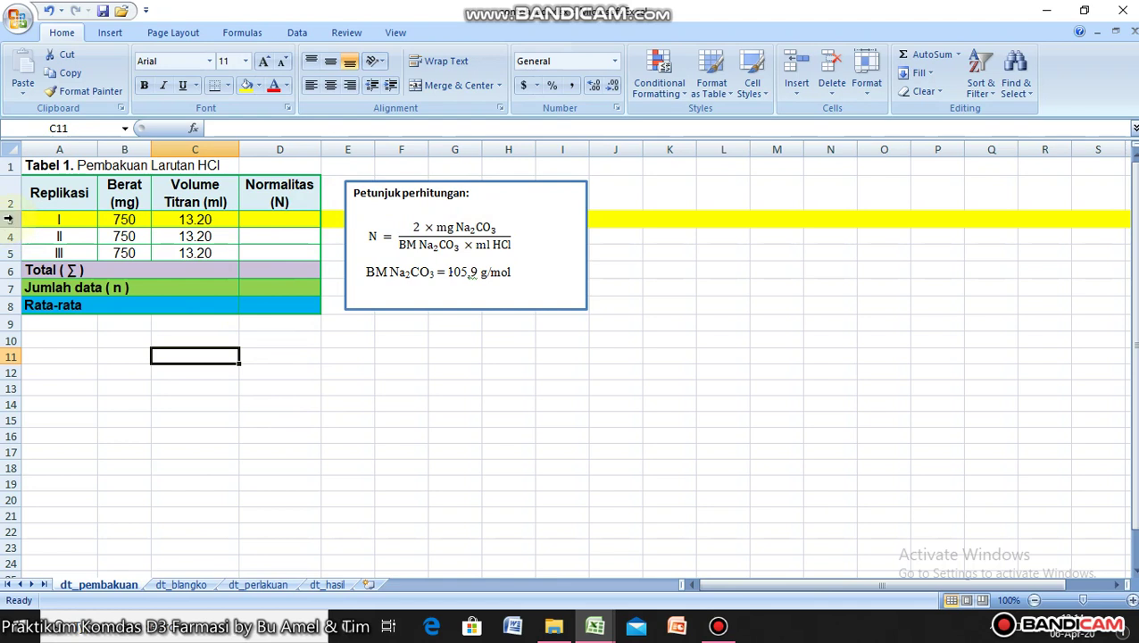
pyautogui.click(254, 219)
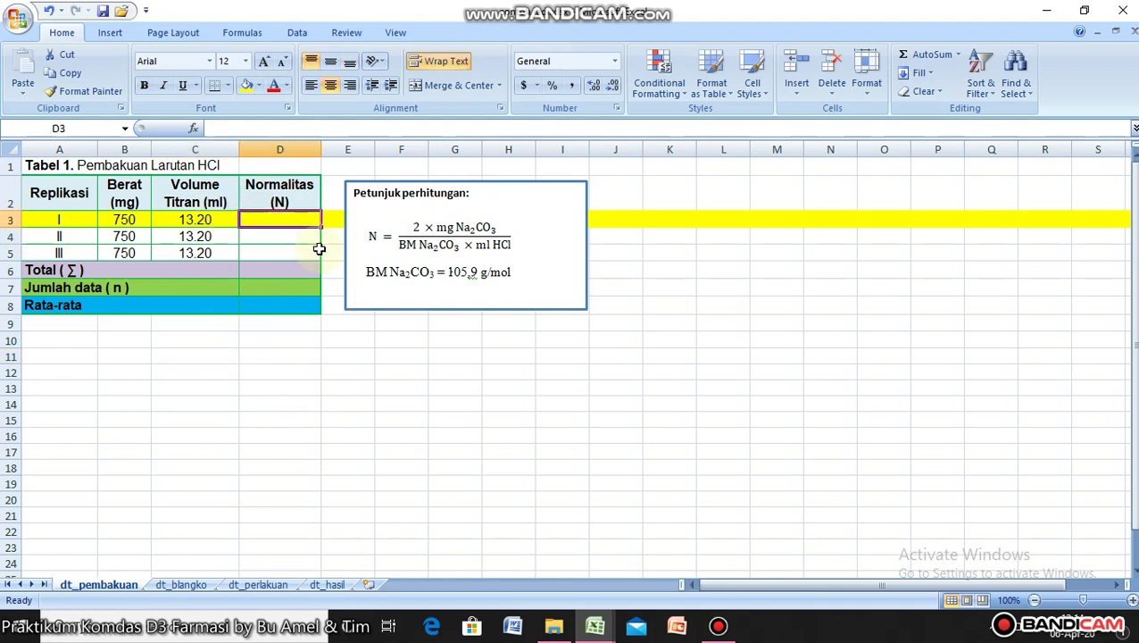
# Enter =(2*B3)/(105.9*C3) in D3 so replicate I's normality reads 1.07305348.
pyautogui.write('=')
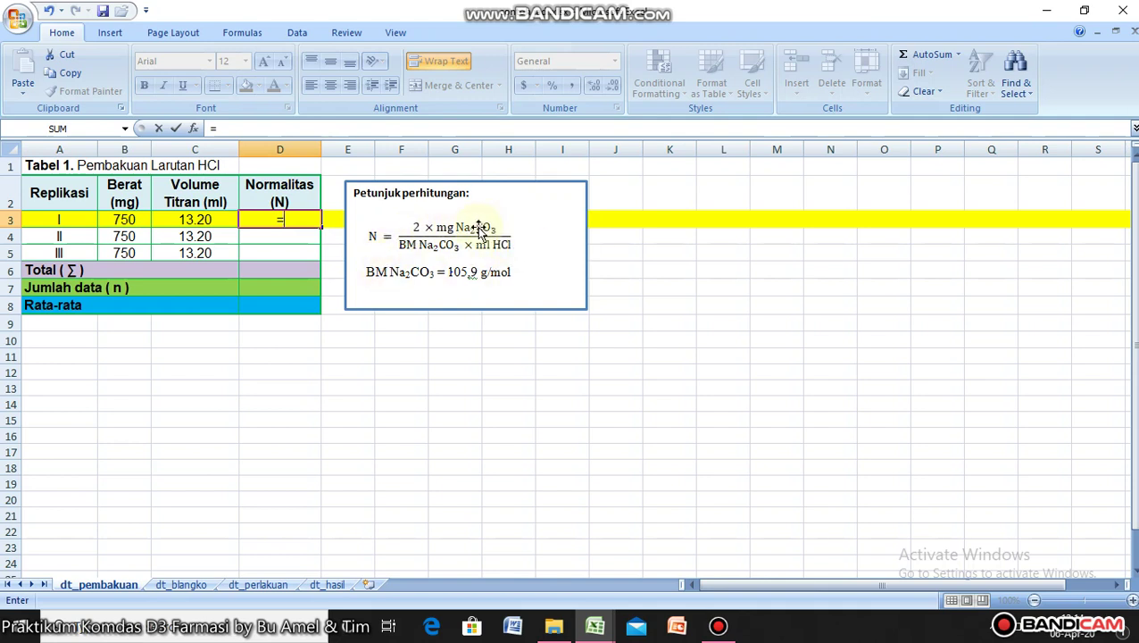
pyautogui.write('(')
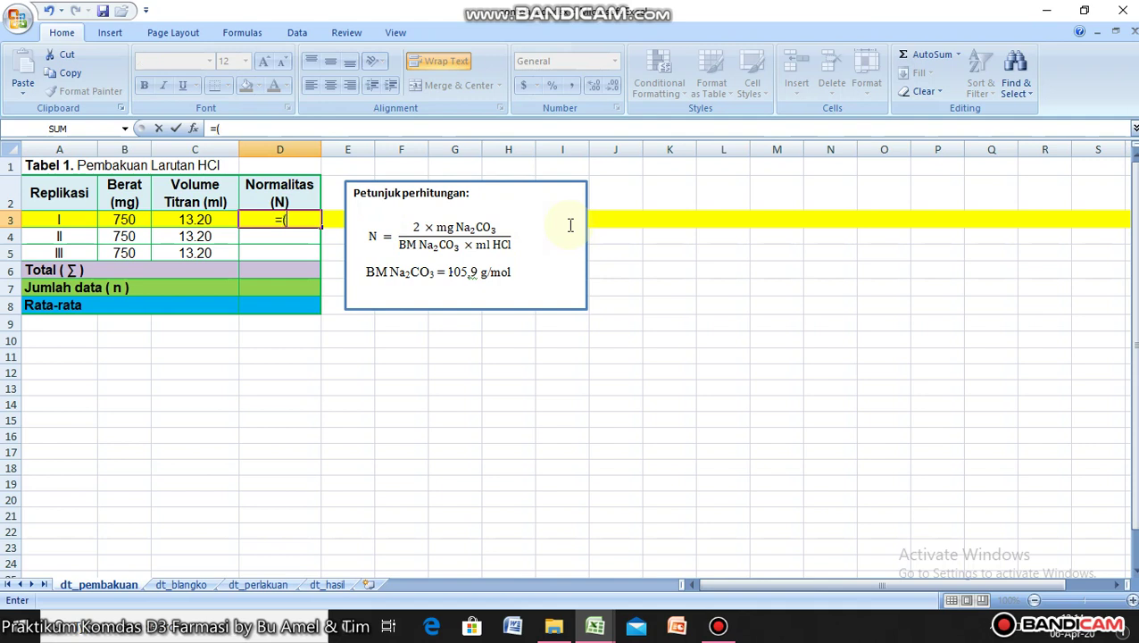
pyautogui.write('2')
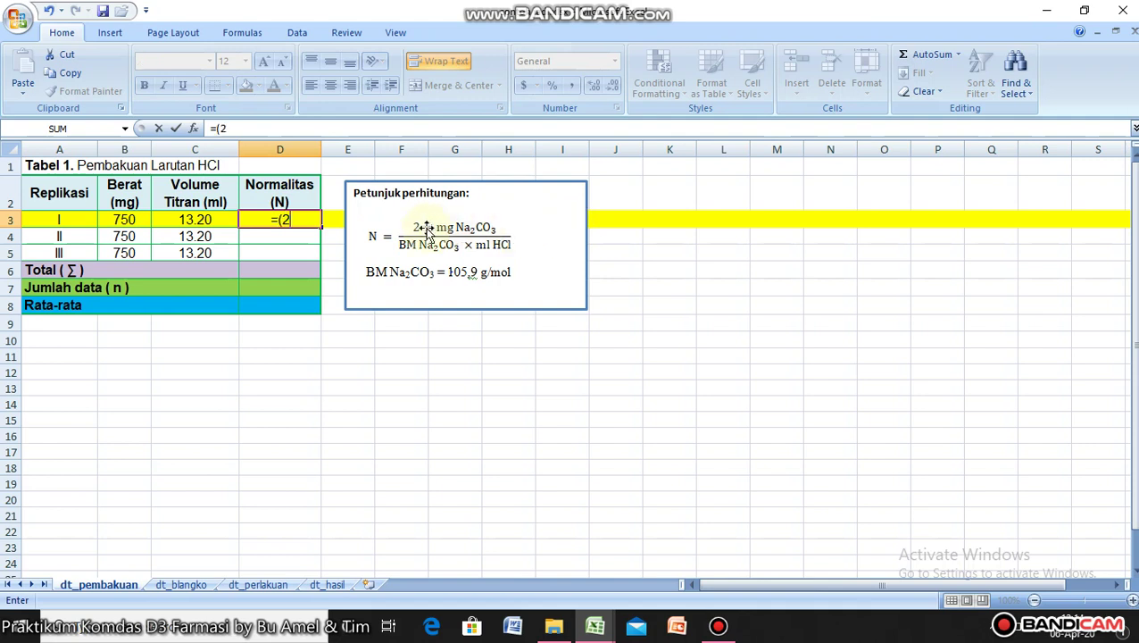
pyautogui.write('*')
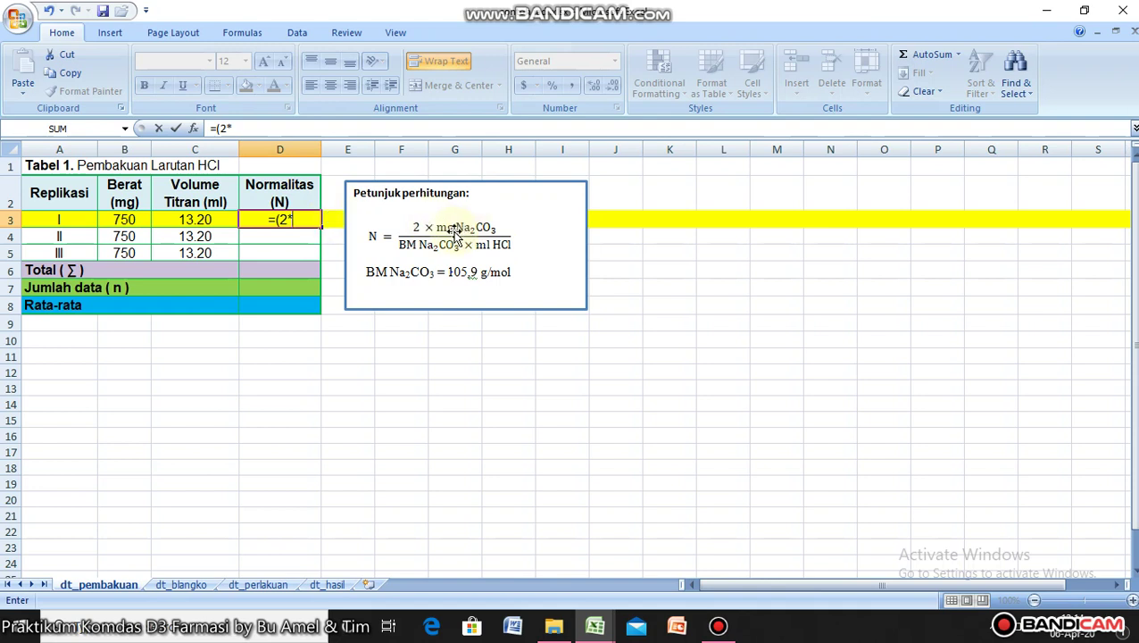
pyautogui.click(127, 222)
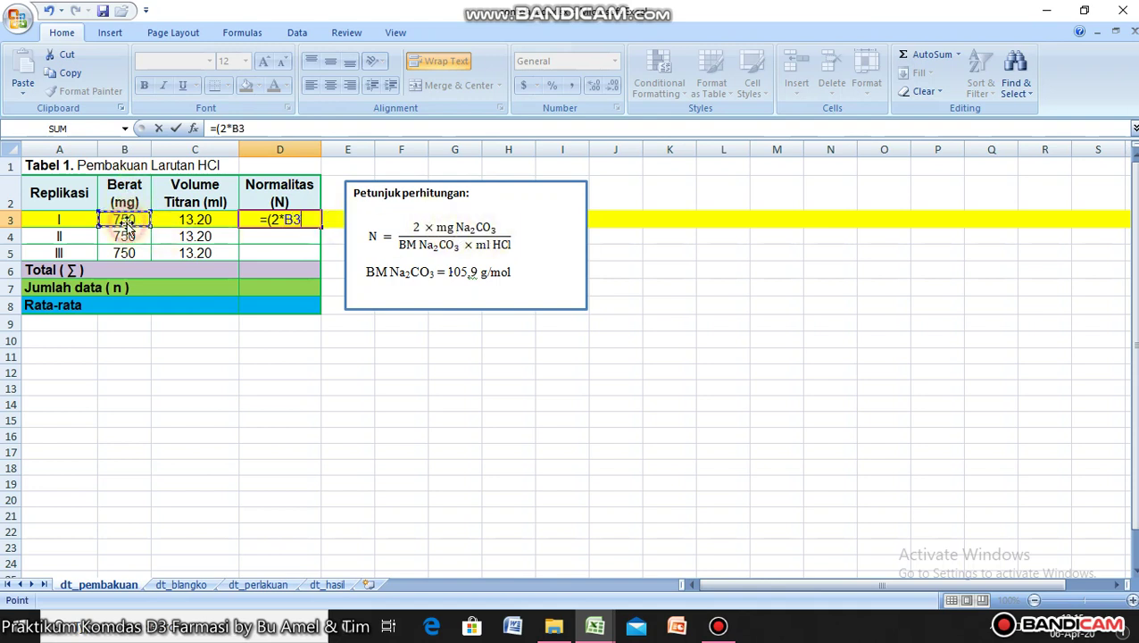
pyautogui.write(')')
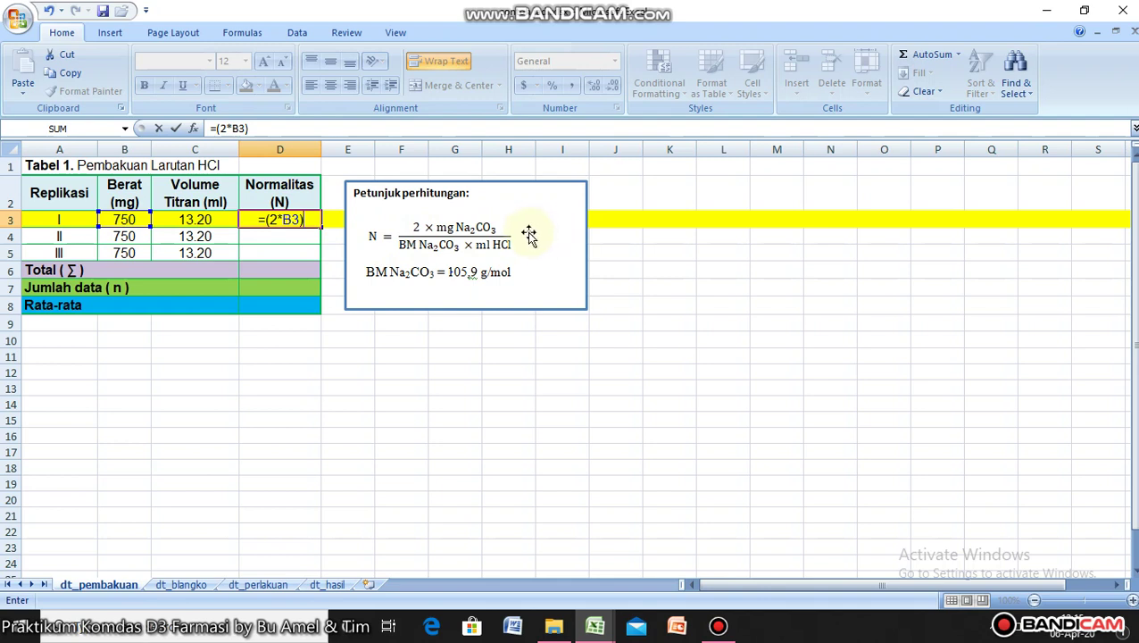
pyautogui.write('/')
pyautogui.write('(')
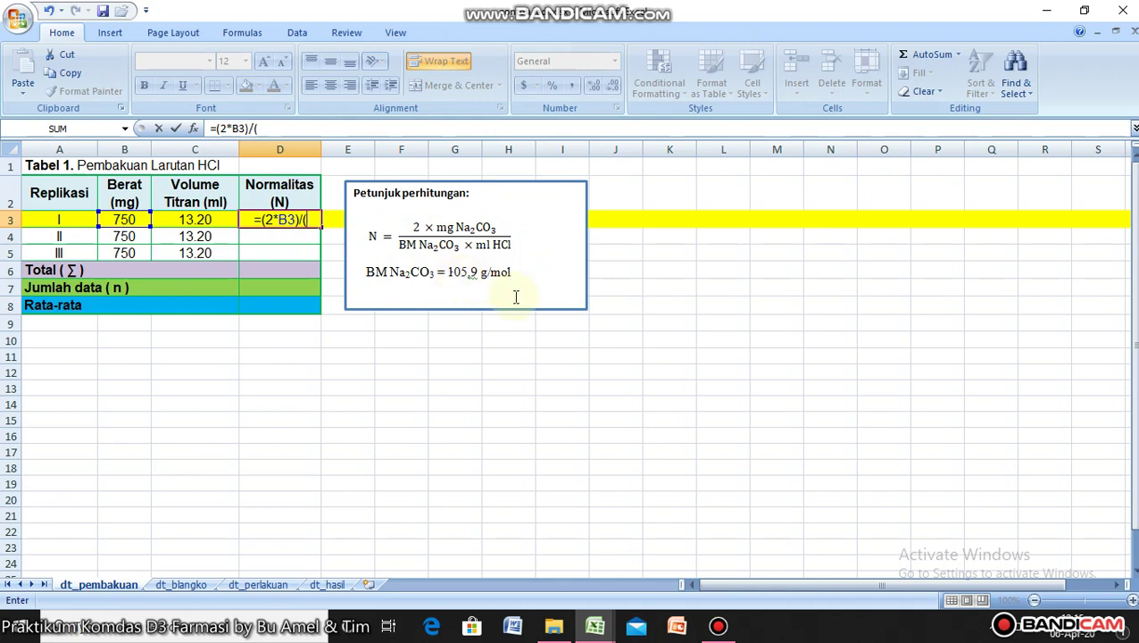
pyautogui.write('10')
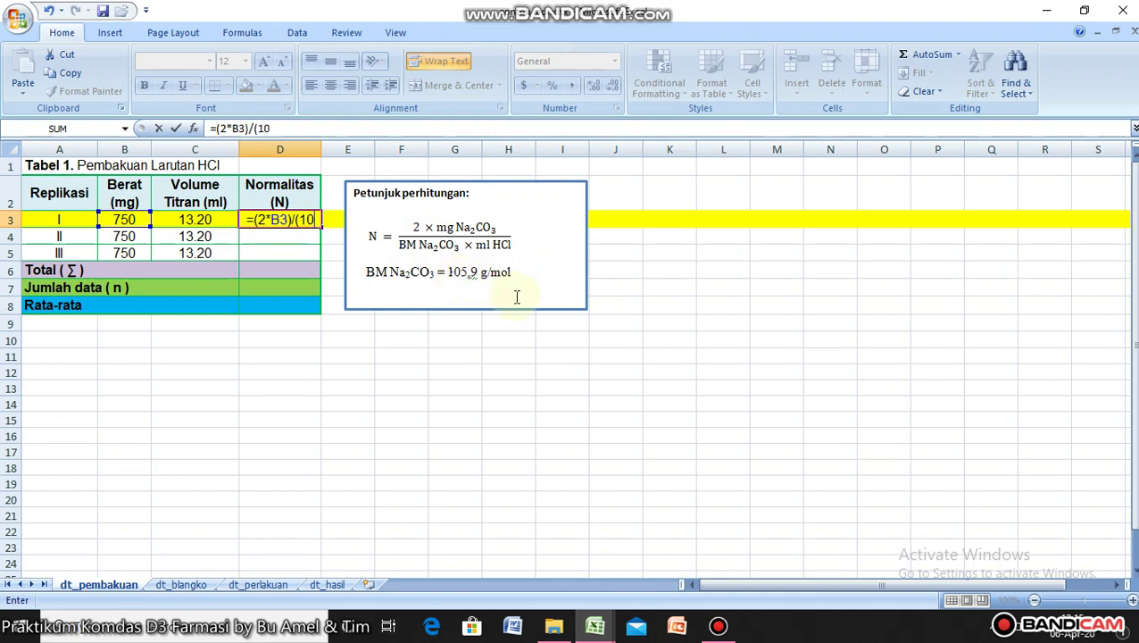
pyautogui.write('5')
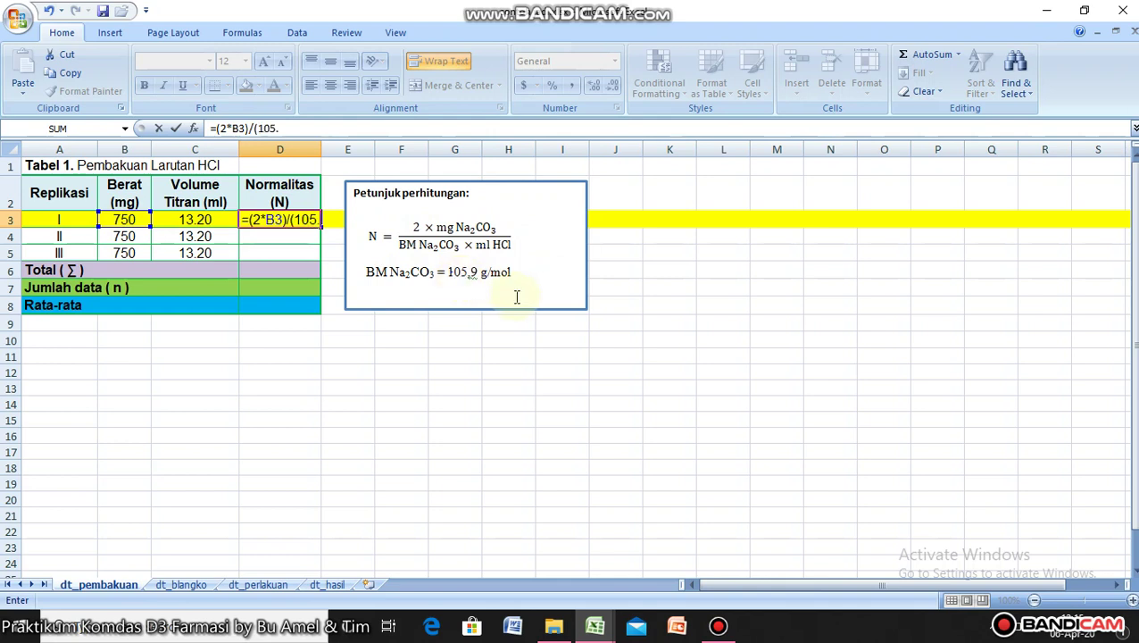
pyautogui.write('.9')
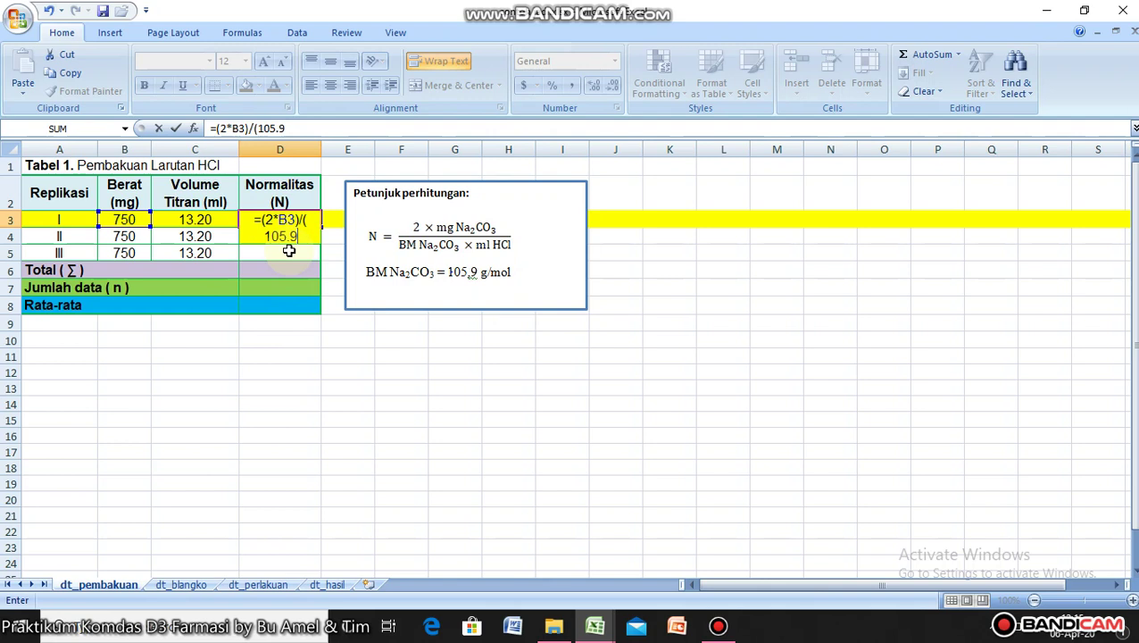
pyautogui.write('*')
pyautogui.click(214, 223)
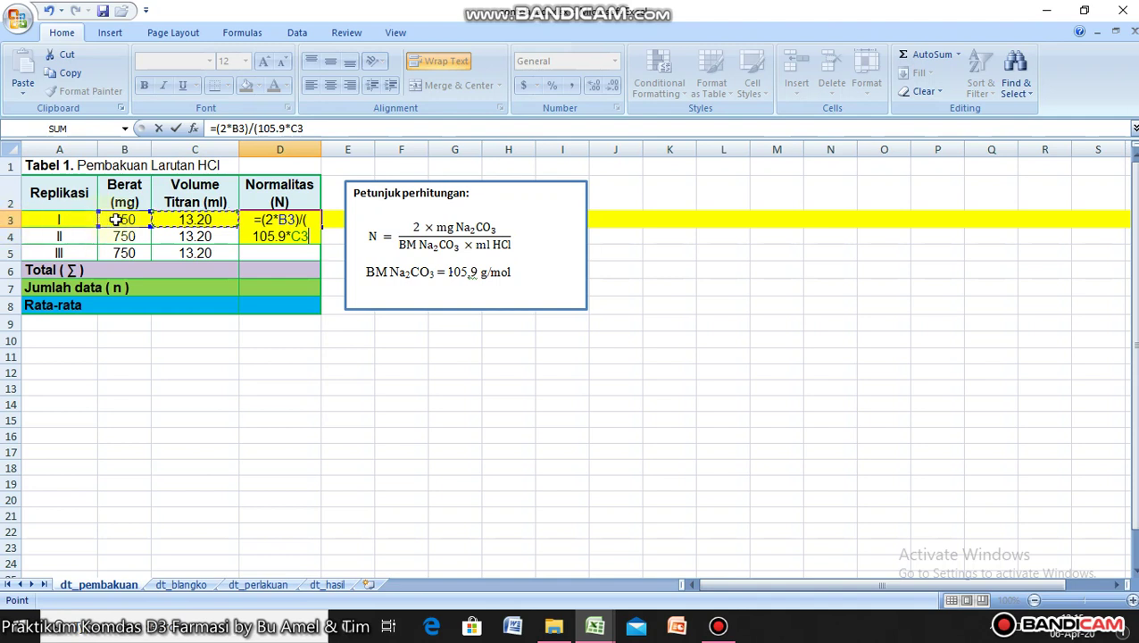
pyautogui.write(')')
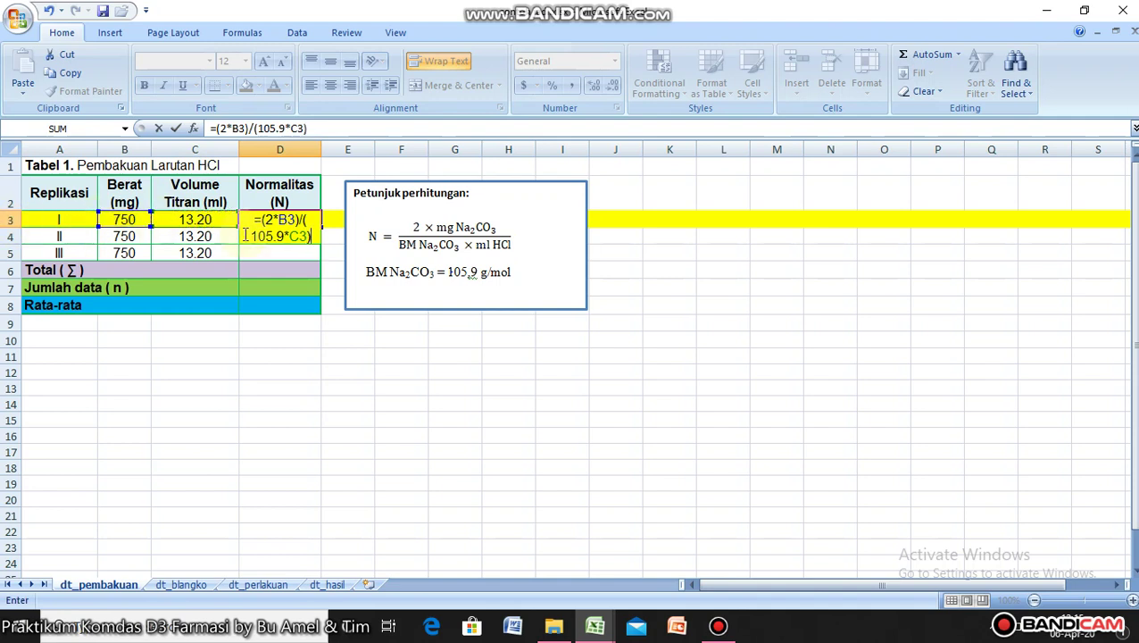
pyautogui.press('Return')
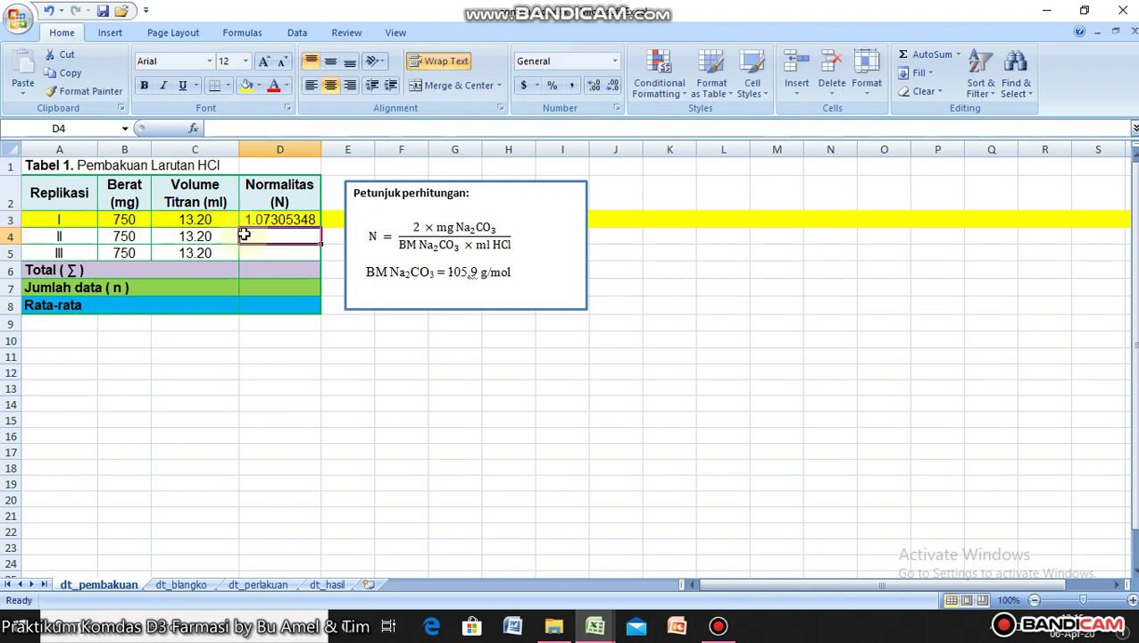
pyautogui.click(338, 370)
# Adjust D3's displayed decimals so replicate I's normality shows 1.0731.
pyautogui.click(299, 219)
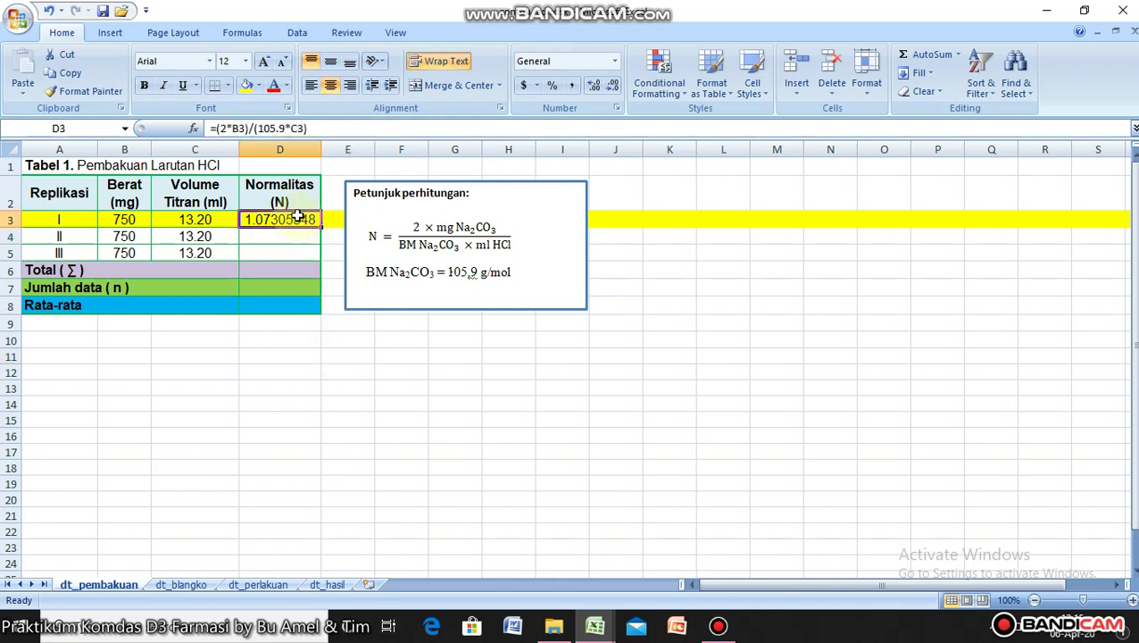
pyautogui.click(616, 87)
pyautogui.click(616, 87)
pyautogui.click(616, 86)
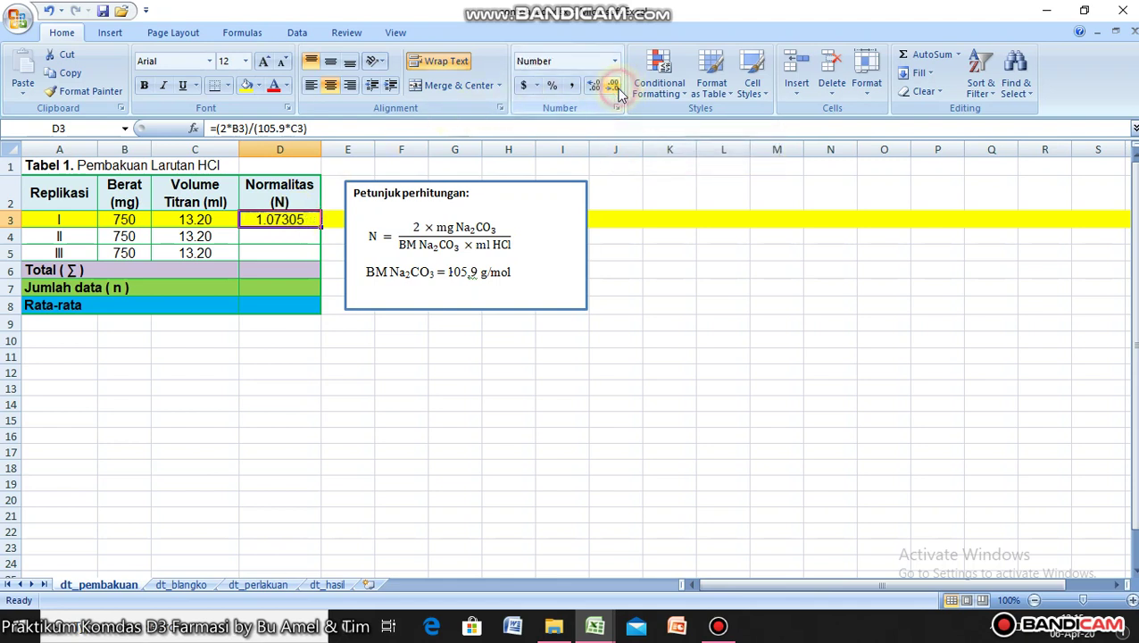
pyautogui.click(615, 86)
pyautogui.click(616, 86)
pyautogui.click(656, 390)
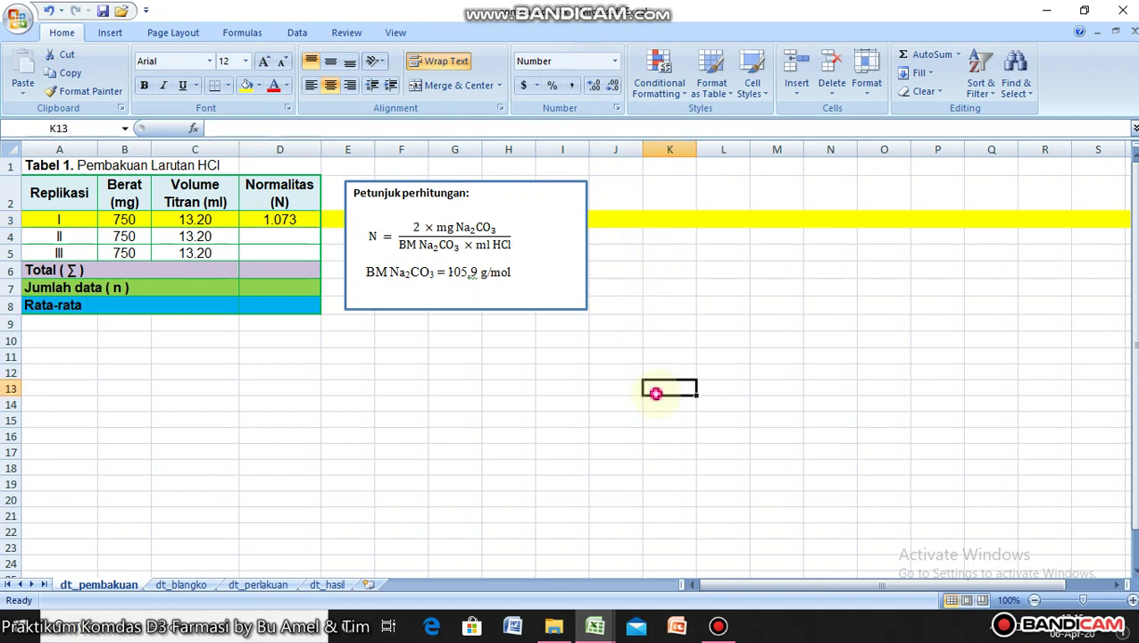
pyautogui.click(295, 220)
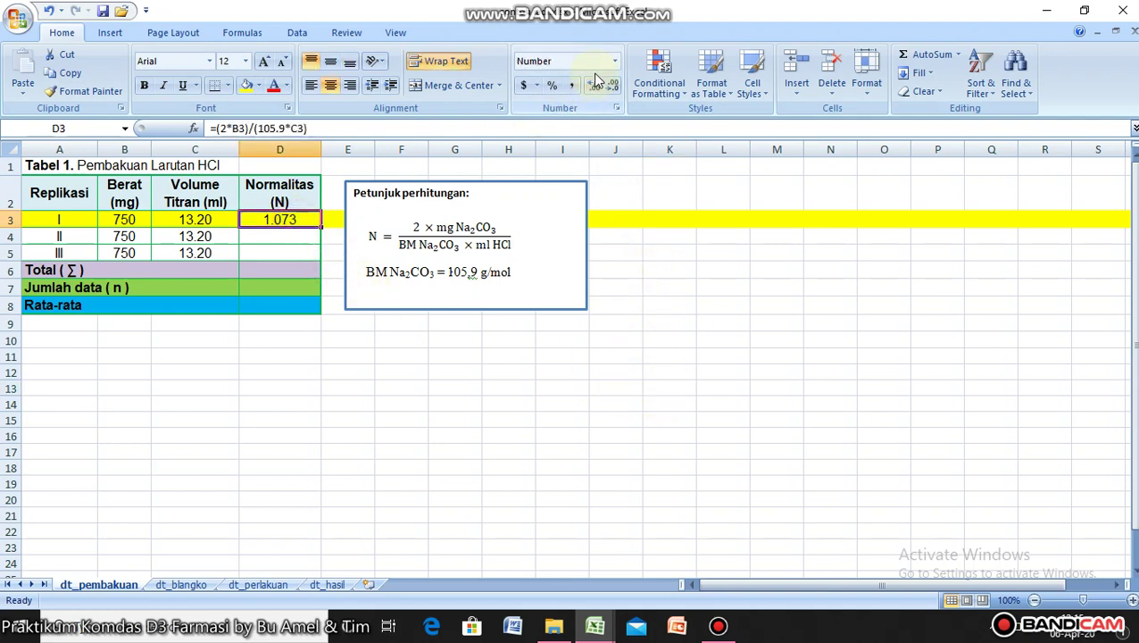
pyautogui.click(597, 87)
pyautogui.click(659, 301)
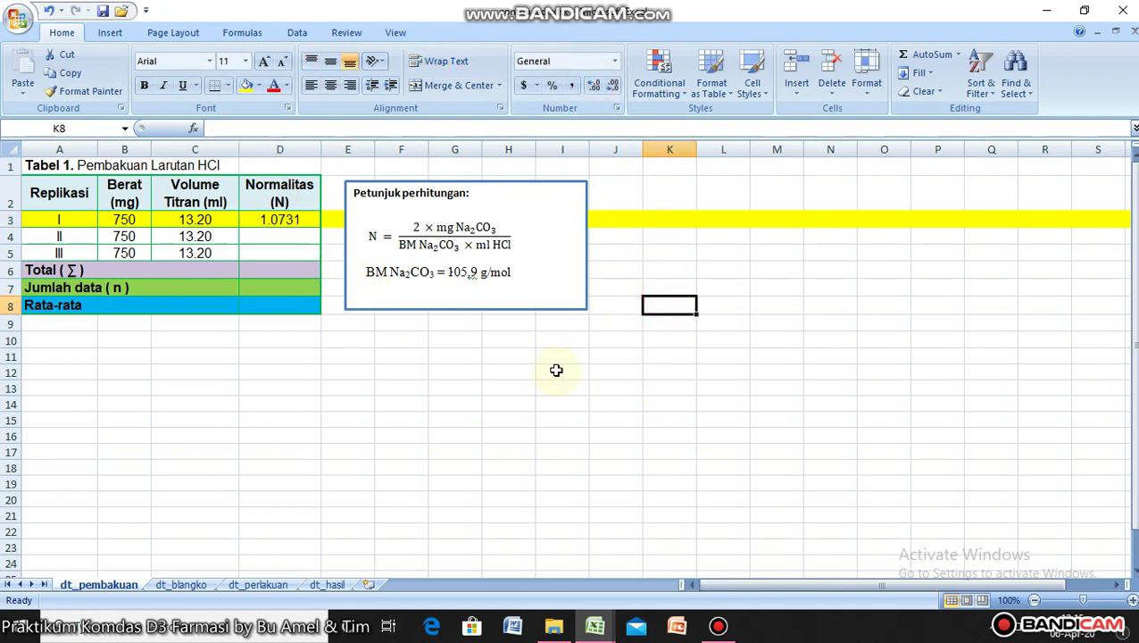
pyautogui.click(300, 222)
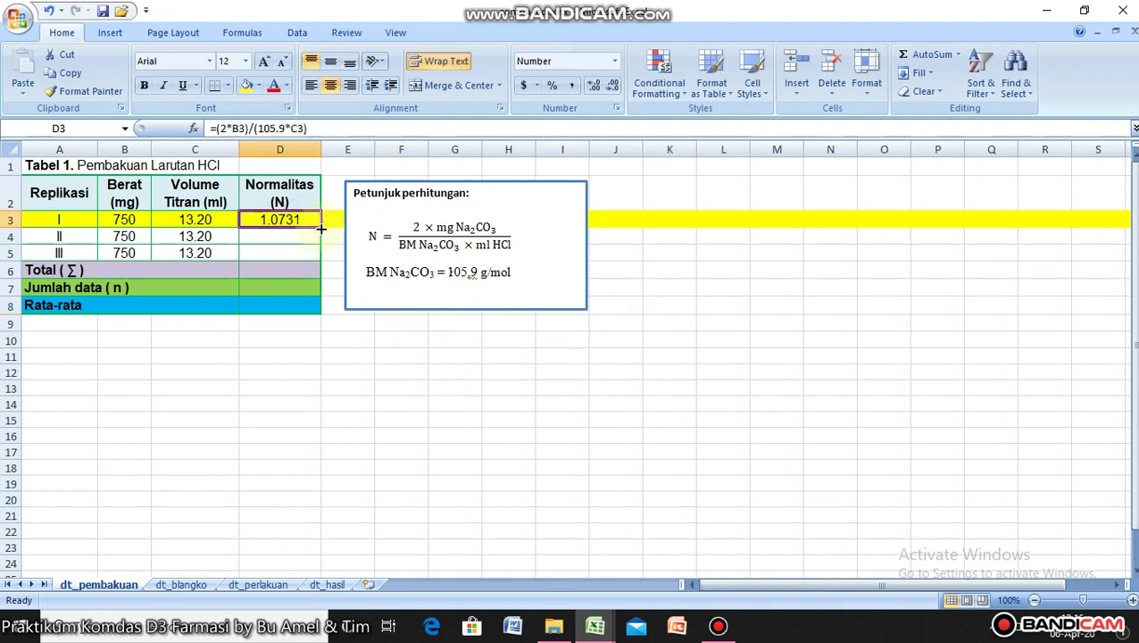
# Copy the normality formula from D3 down to D4 and D5.
pyautogui.moveTo(320, 228); pyautogui.dragTo(320, 255)
pyautogui.click(396, 415)
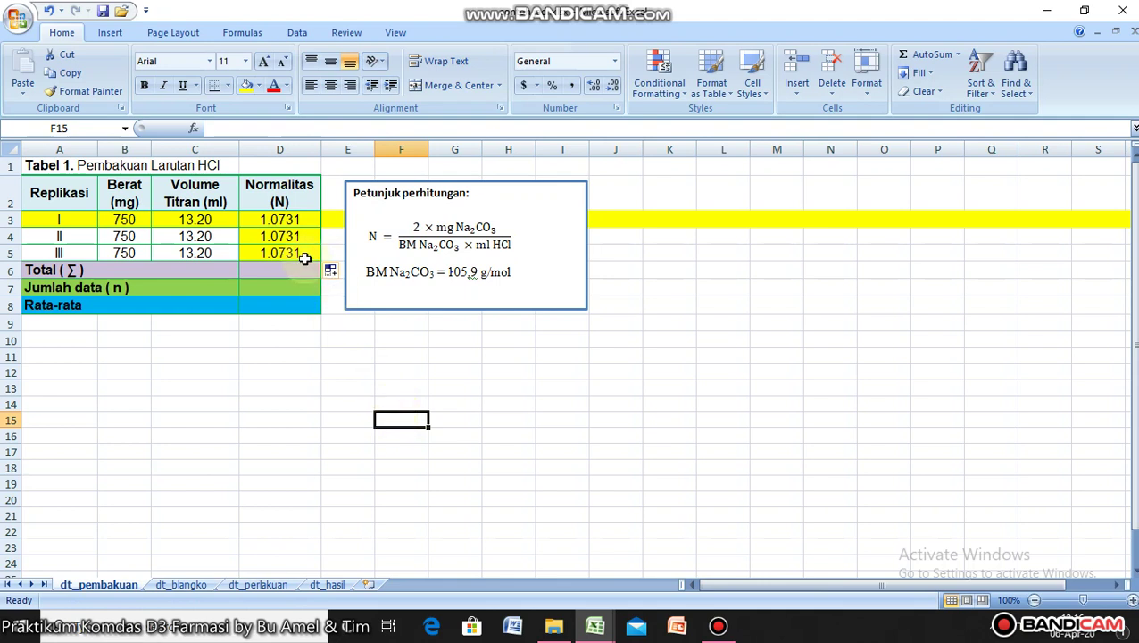
pyautogui.click(285, 238)
# Change replicate II's titrant volume in C4 to 13.30.
pyautogui.click(354, 408)
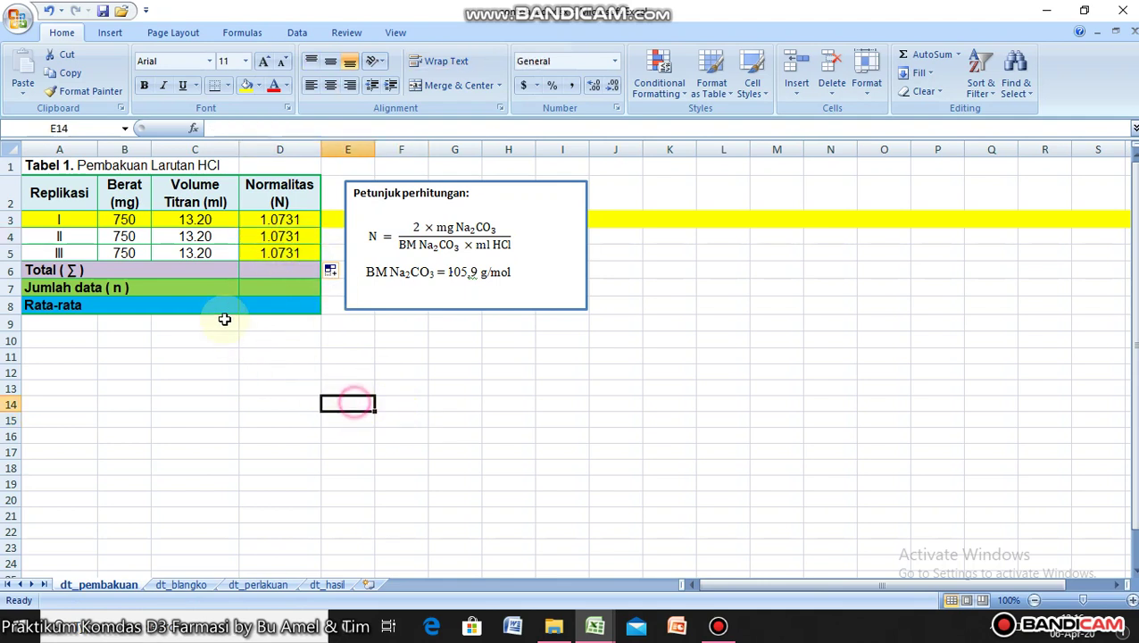
pyautogui.click(199, 235)
pyautogui.click(228, 129)
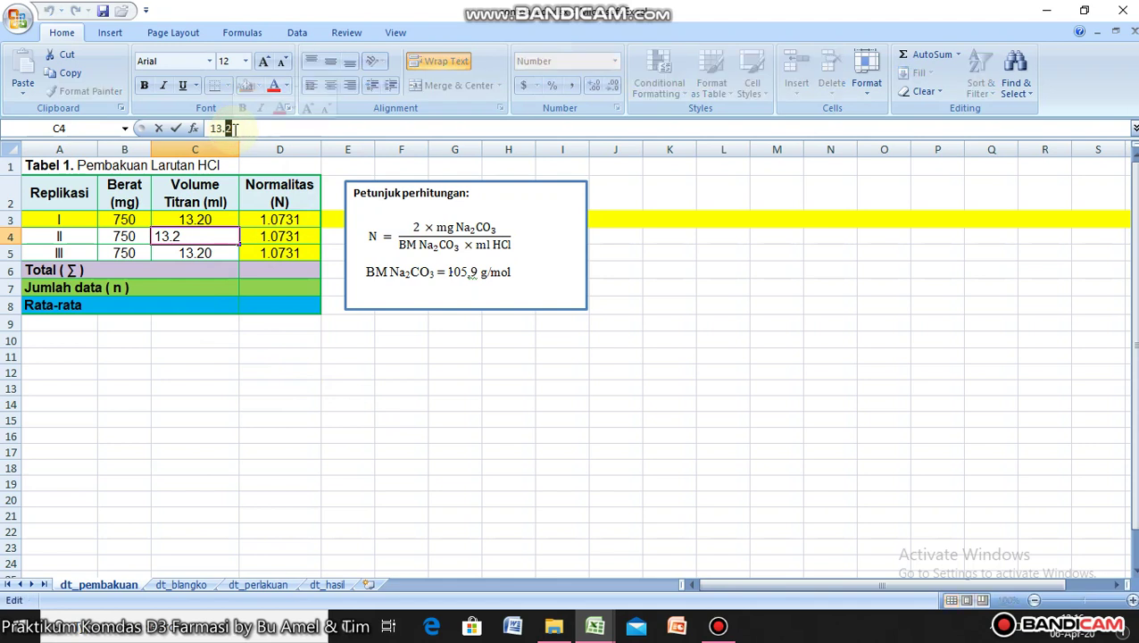
pyautogui.press('BackSpace')
pyautogui.write('3')
pyautogui.click(439, 418)
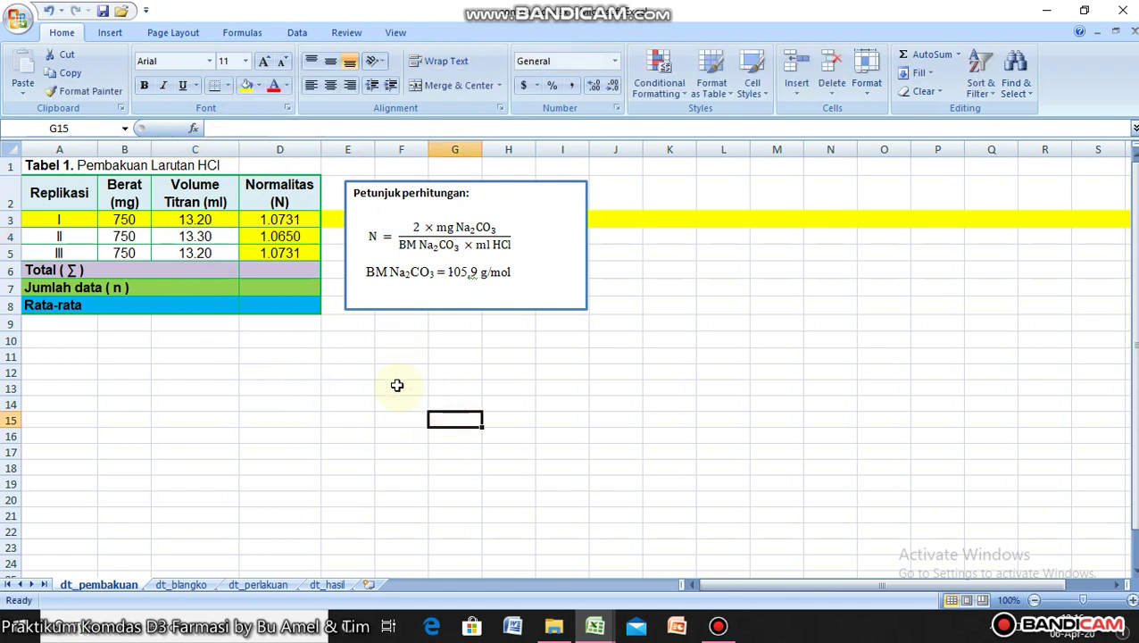
# Correct C4's titrant volume to 13.2 so every normality reads 1.0731.
pyautogui.click(277, 237)
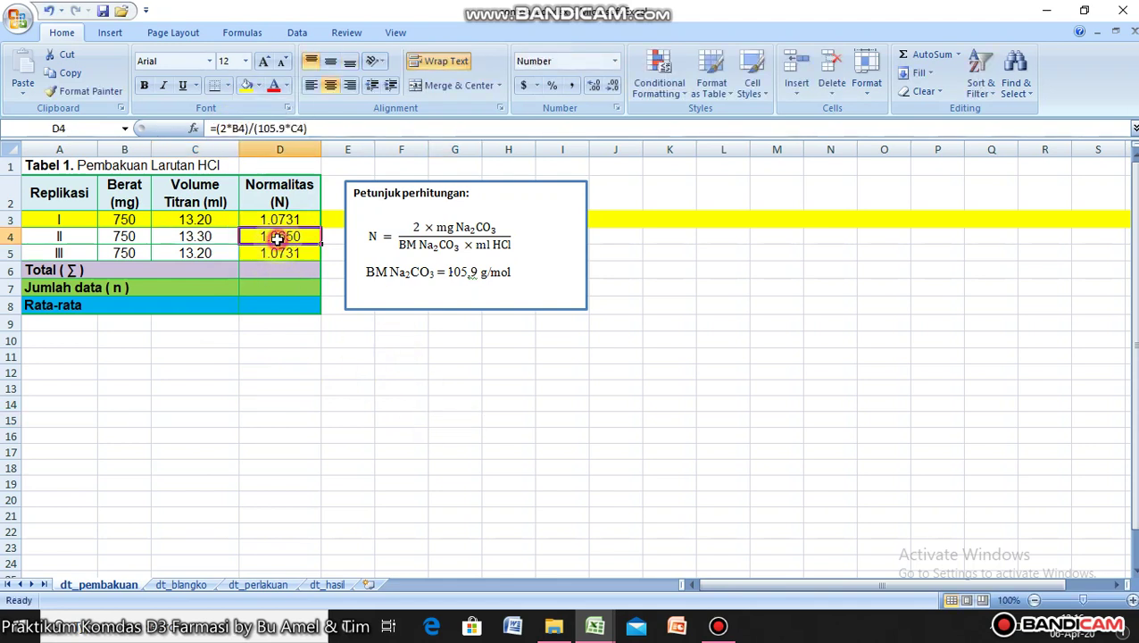
pyautogui.click(241, 128)
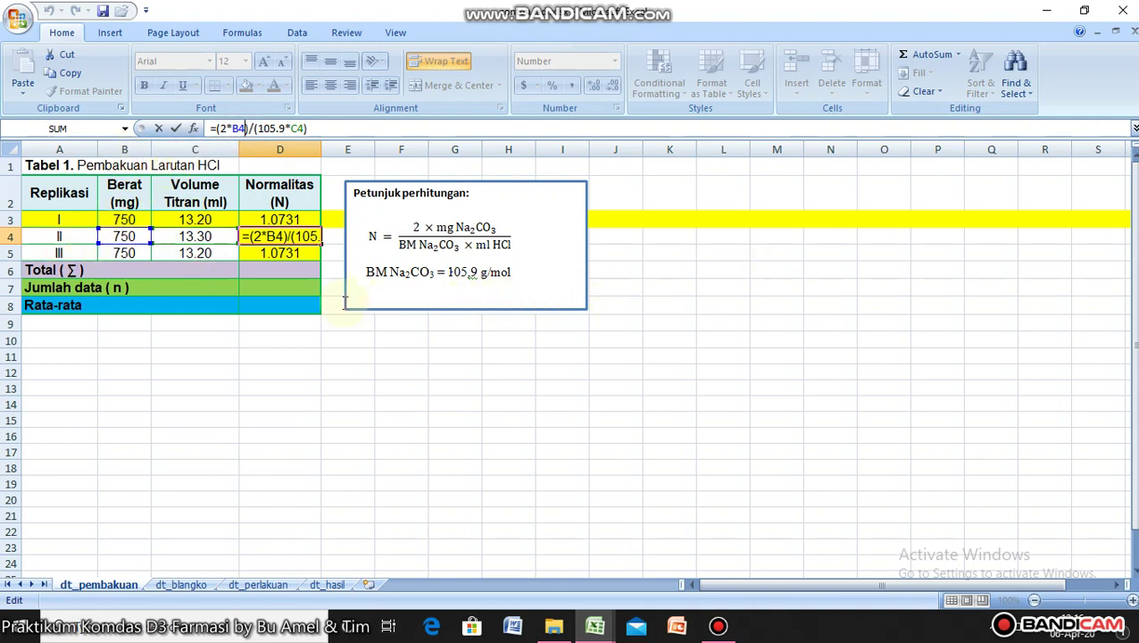
pyautogui.click(336, 366)
pyautogui.click(214, 235)
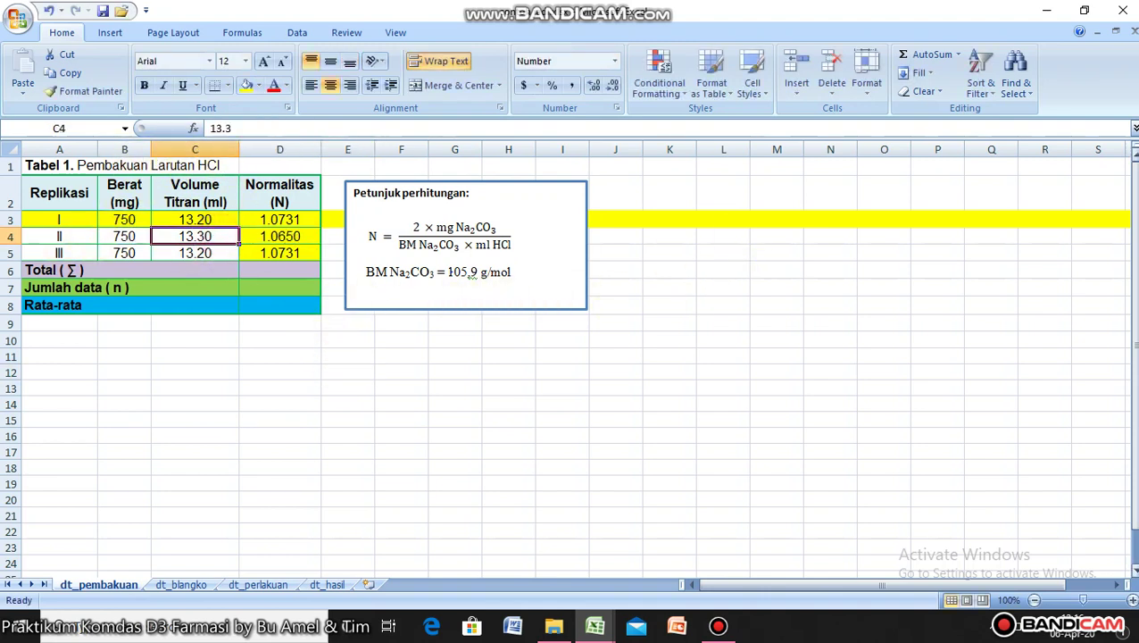
pyautogui.click(228, 127)
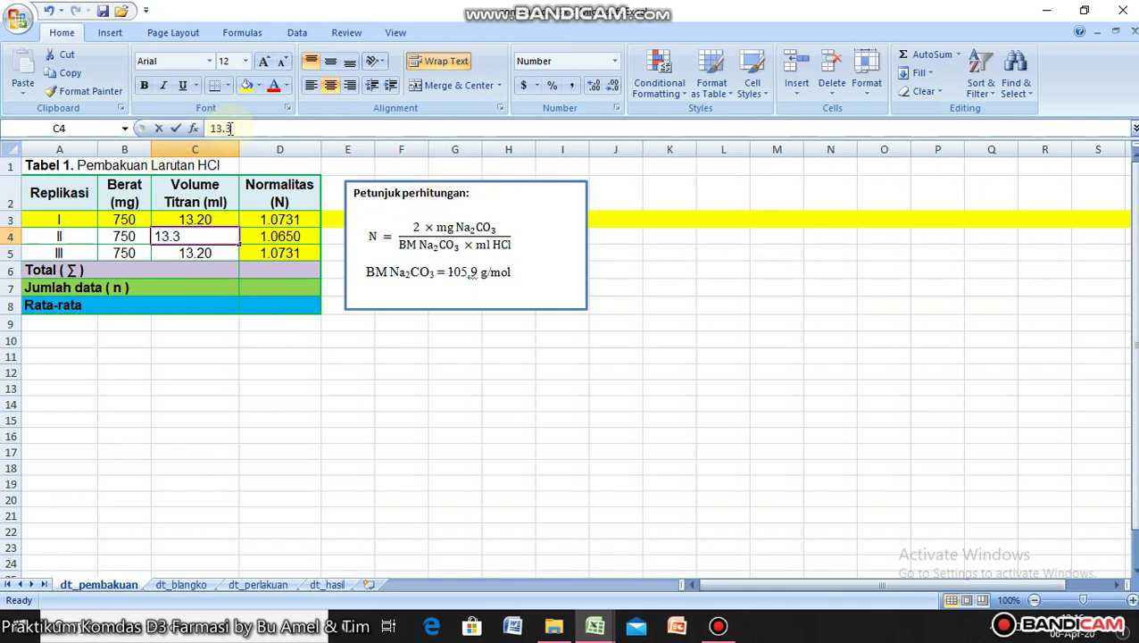
pyautogui.press('BackSpace')
pyautogui.write('2')
pyautogui.click(357, 403)
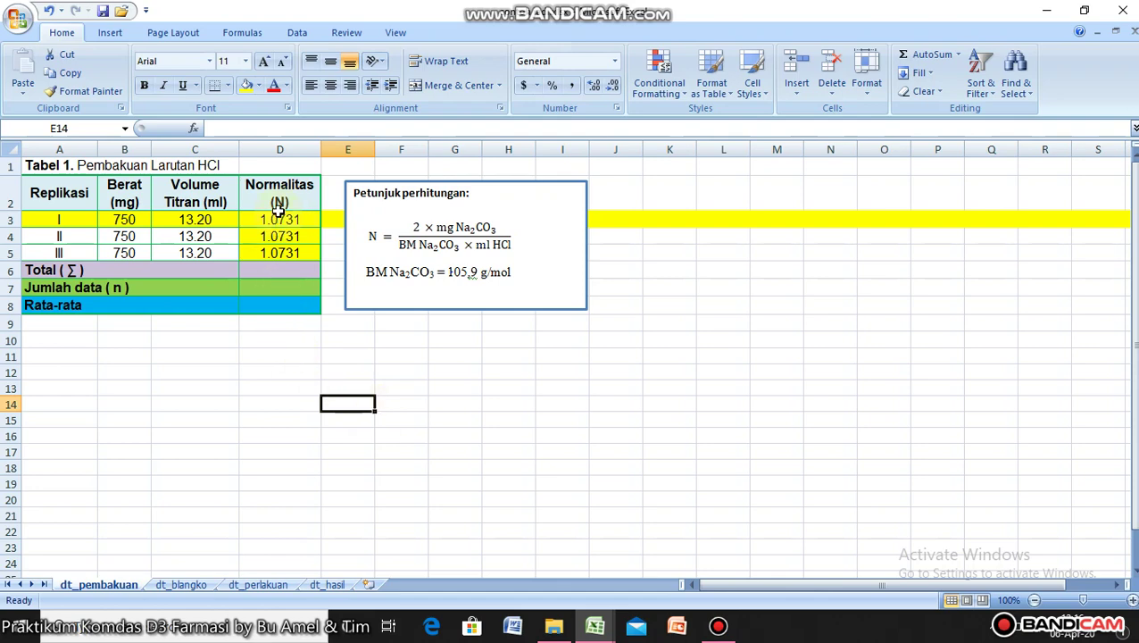
# Total the three normalities in D6 with =D3+D4+D5, giving 3.2192.
pyautogui.click(718, 627)
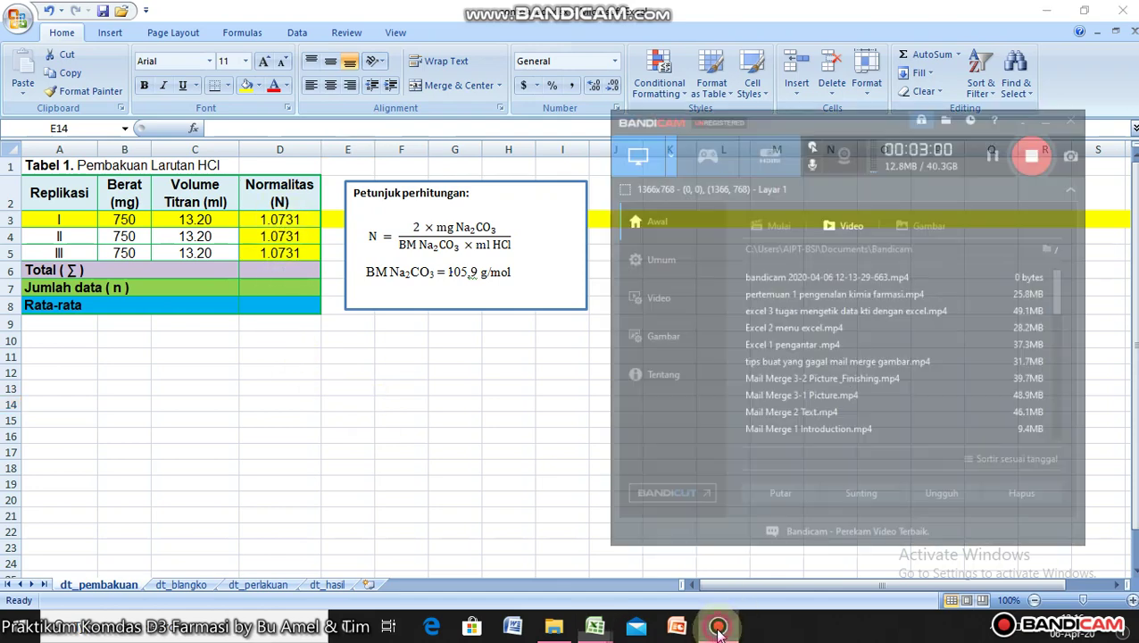
pyautogui.click(718, 627)
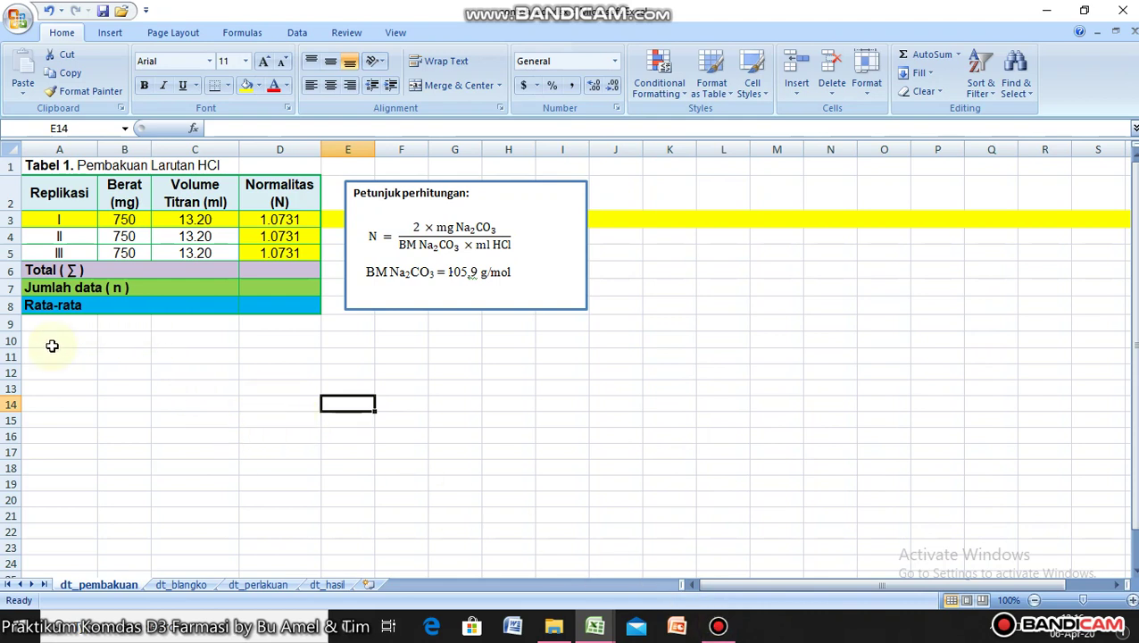
pyautogui.click(253, 270)
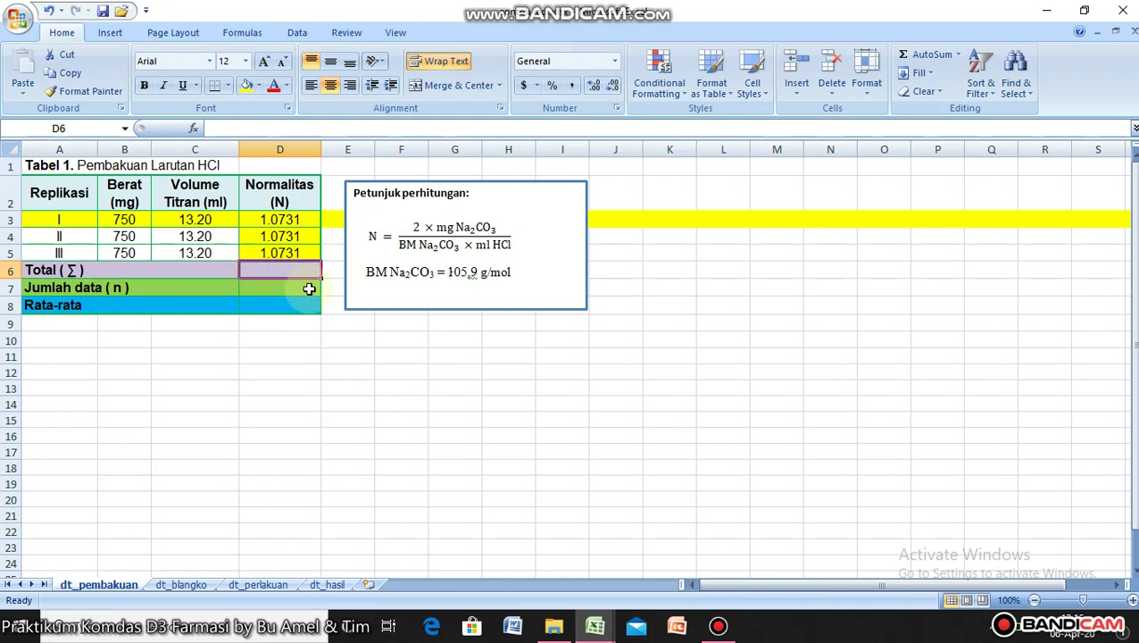
pyautogui.write('=')
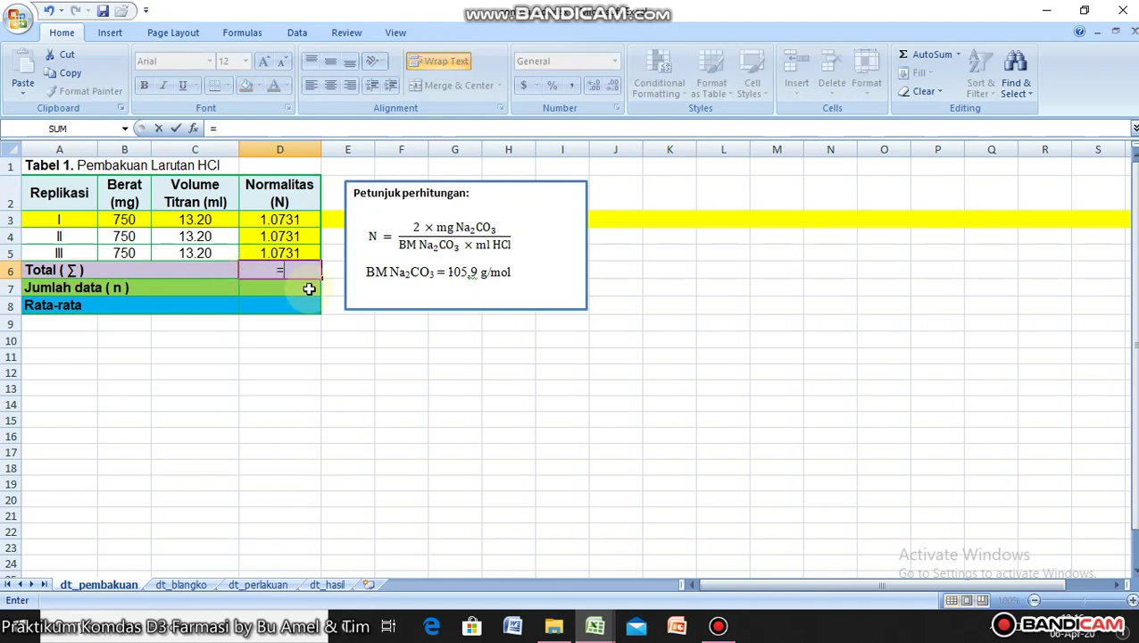
pyautogui.click(307, 219)
pyautogui.write('+')
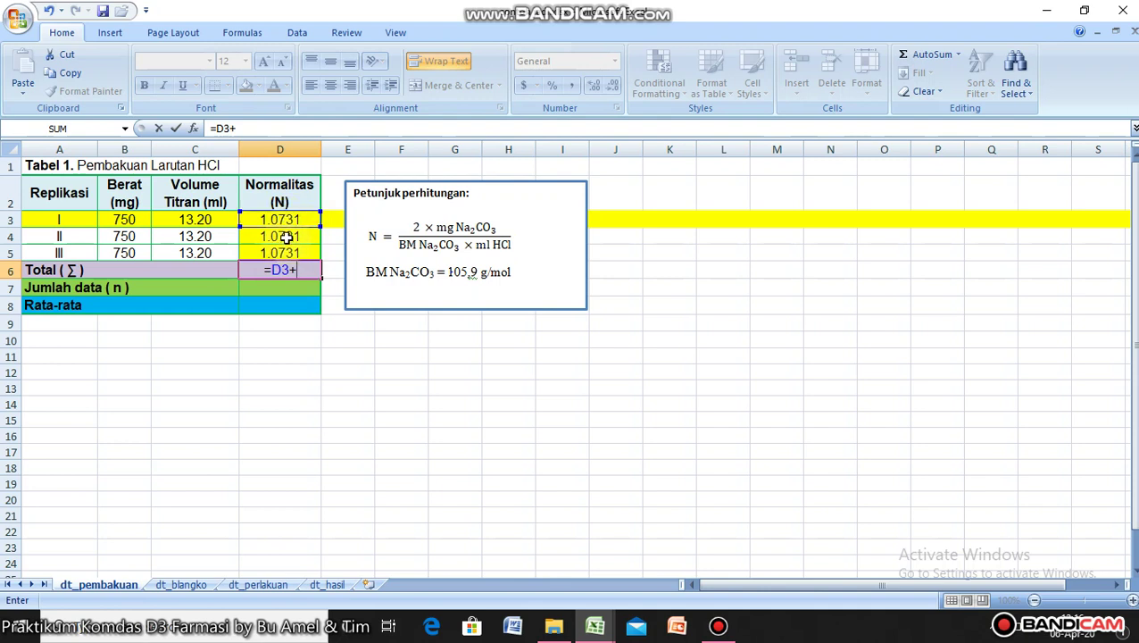
pyautogui.click(286, 237)
pyautogui.write('+')
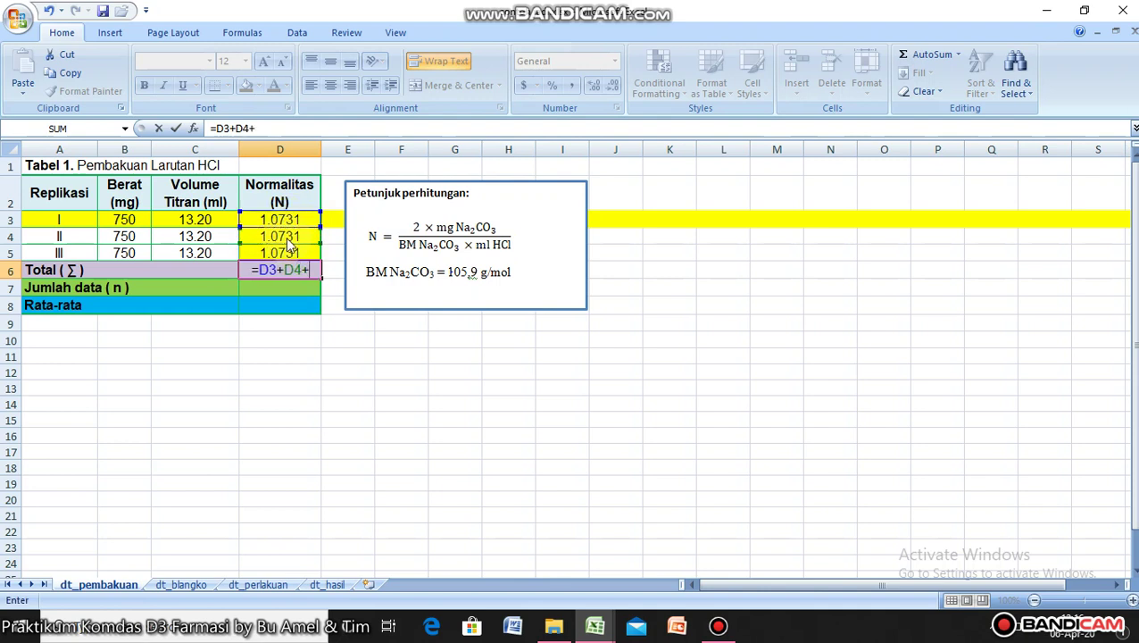
pyautogui.click(290, 252)
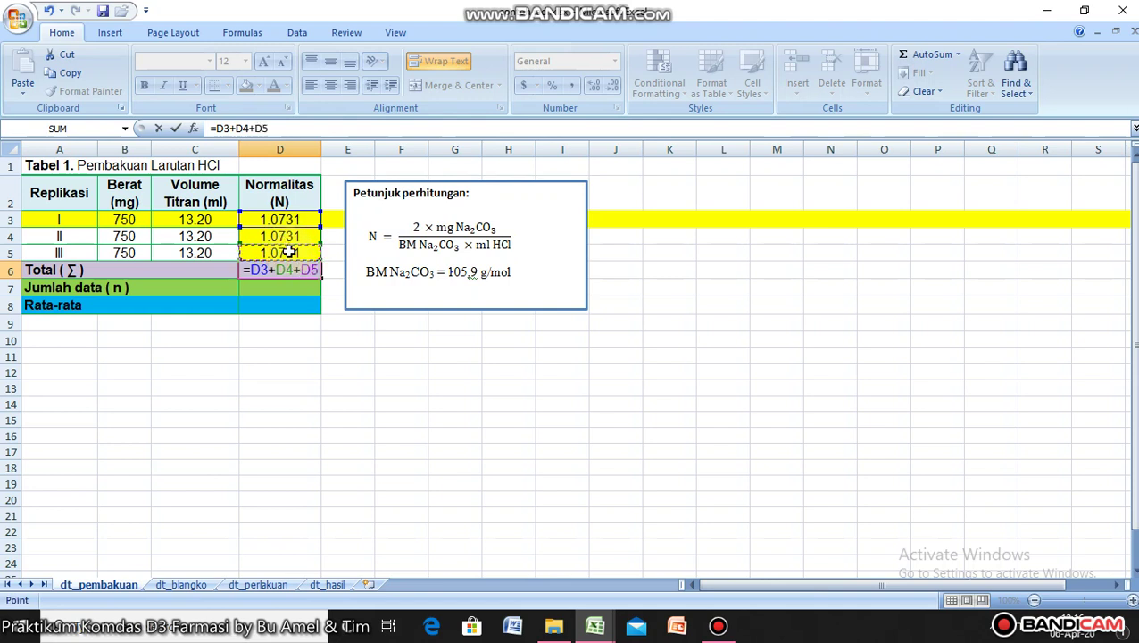
pyautogui.press('Return')
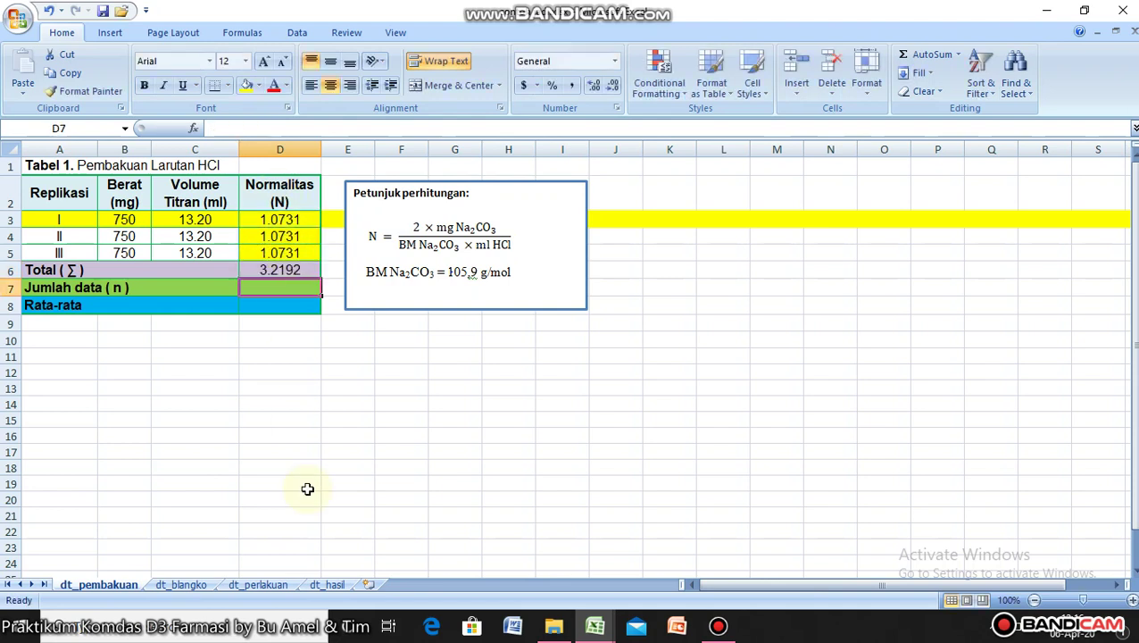
# Replace D6's added cells with =SUM(D3:D5), keeping the total at 3.2192.
pyautogui.click(281, 271)
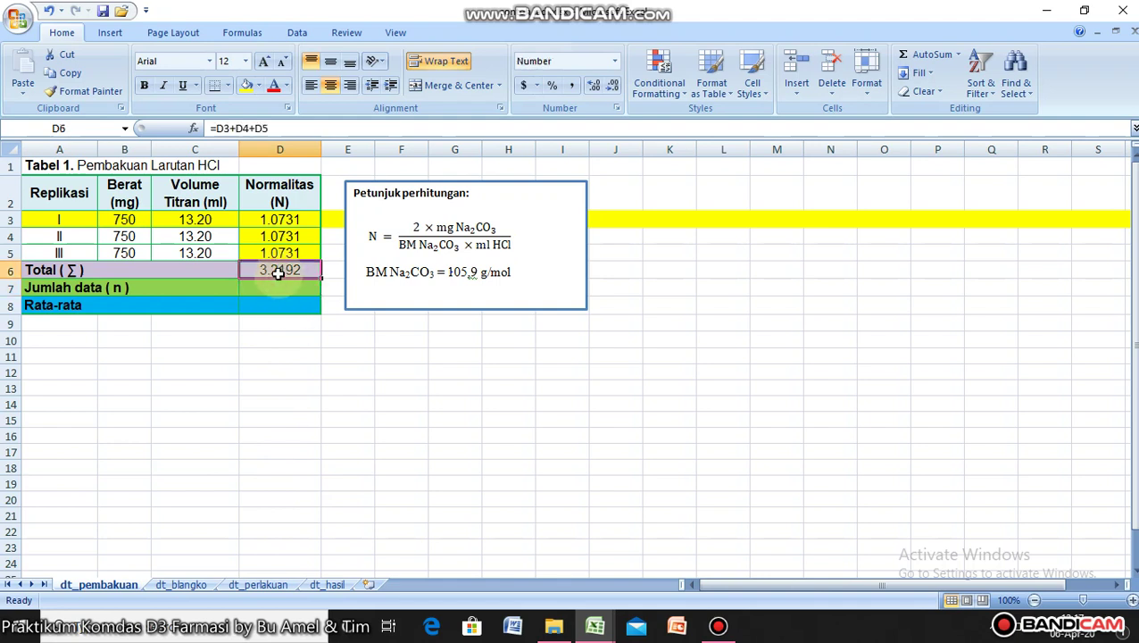
pyautogui.write('=')
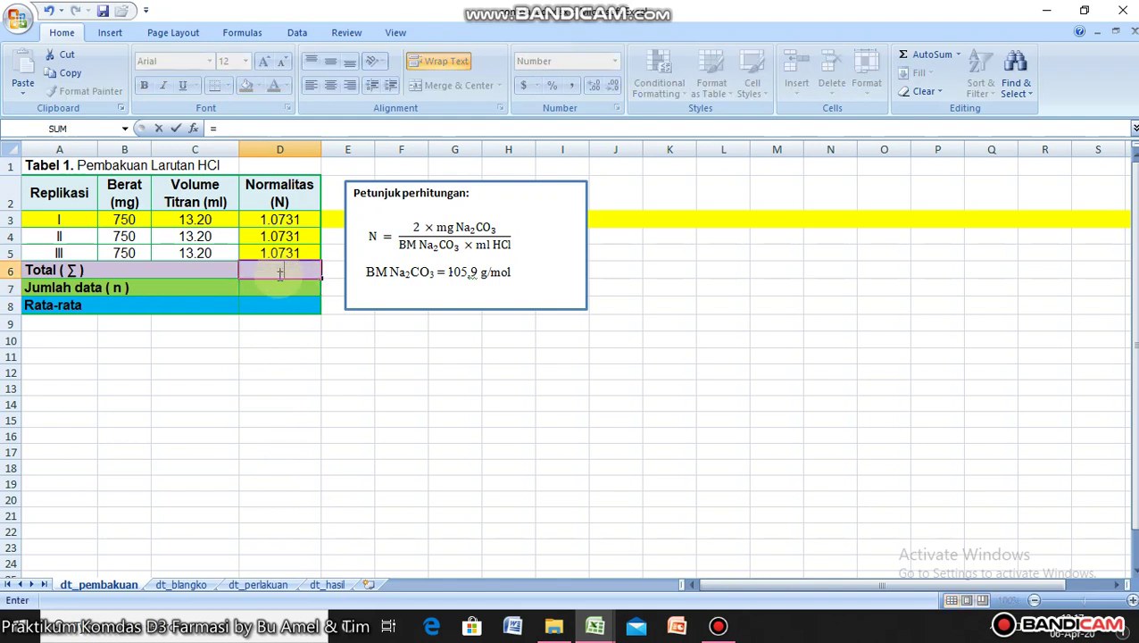
pyautogui.write('SUM')
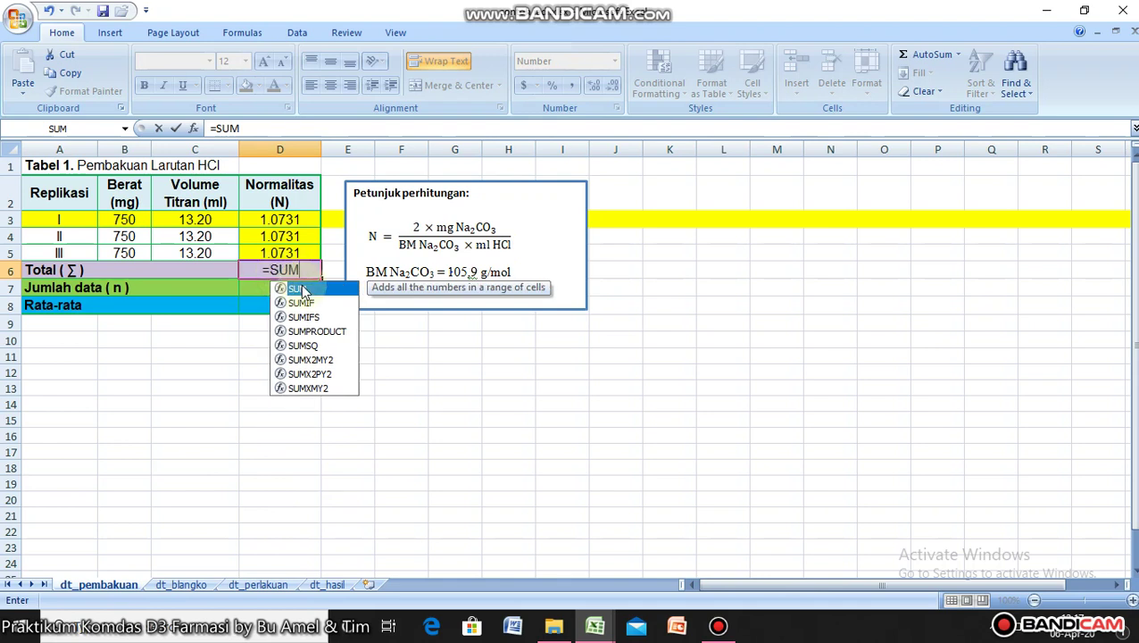
pyautogui.write('(')
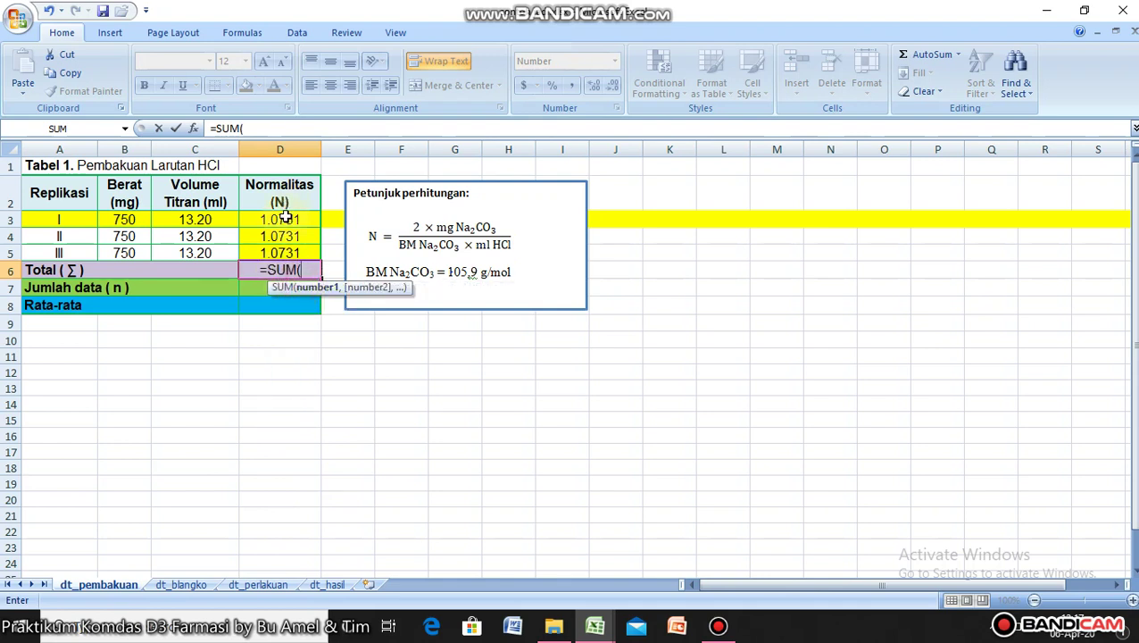
pyautogui.moveTo(284, 216); pyautogui.dragTo(290, 252)
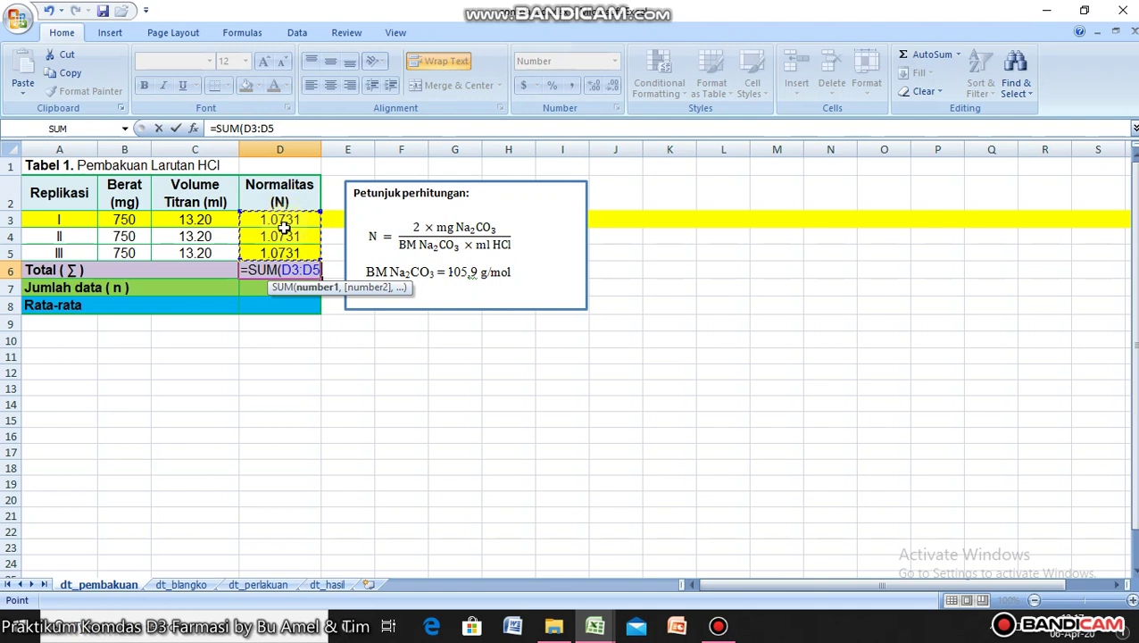
pyautogui.press('Return')
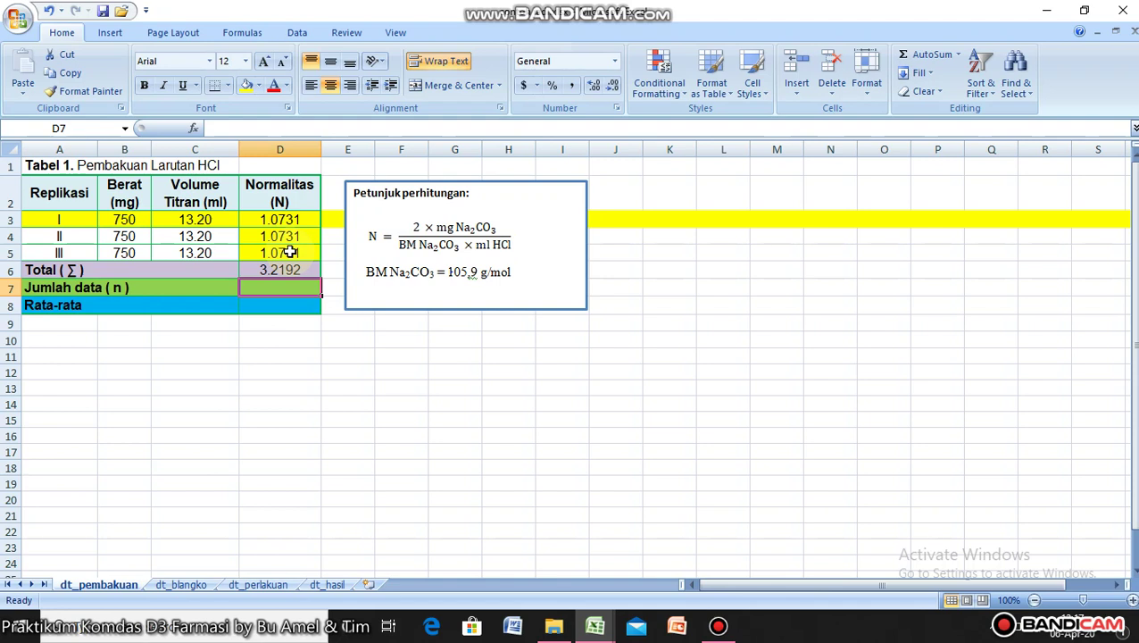
# Enter =COUNT(D3:D5) in the Jumlah data cell D7.
pyautogui.write('=')
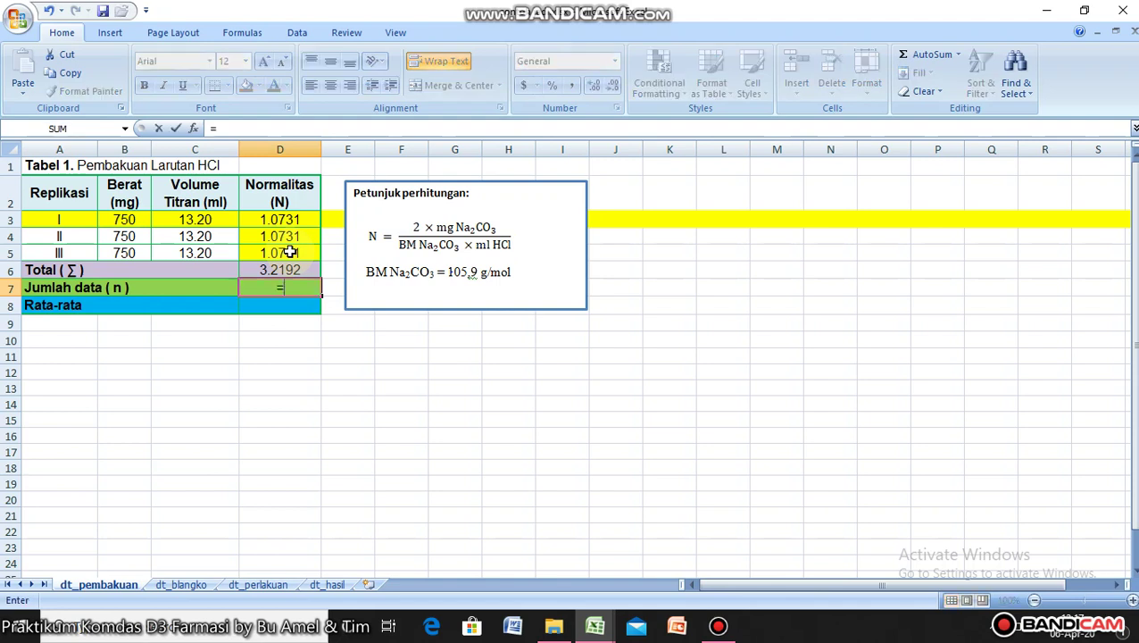
pyautogui.write('C')
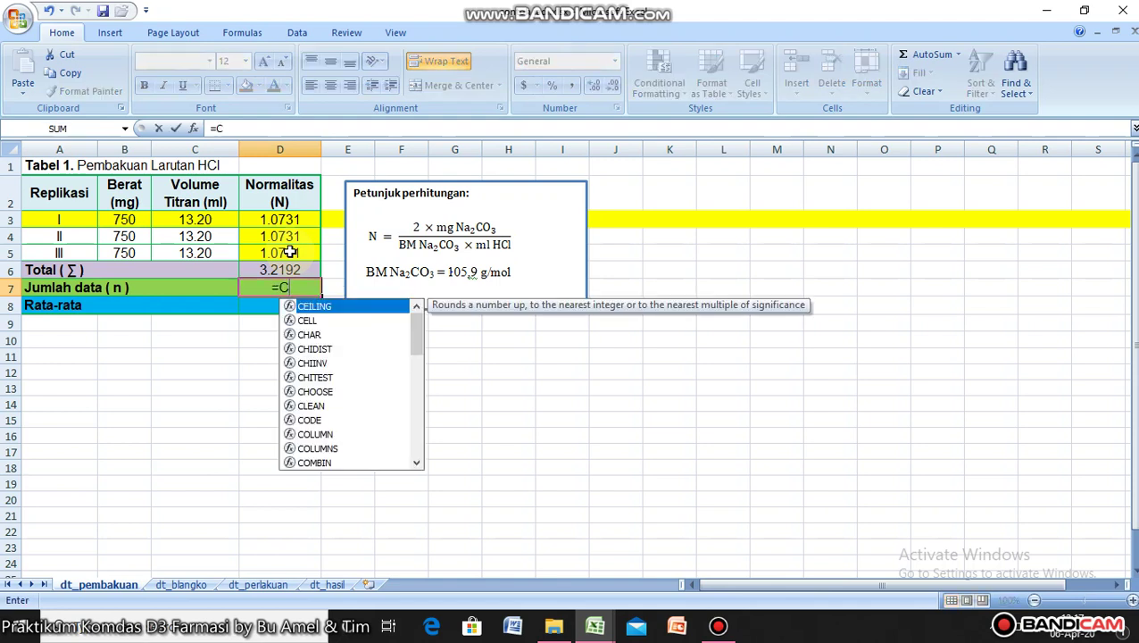
pyautogui.write('OU')
pyautogui.doubleClick(318, 308)
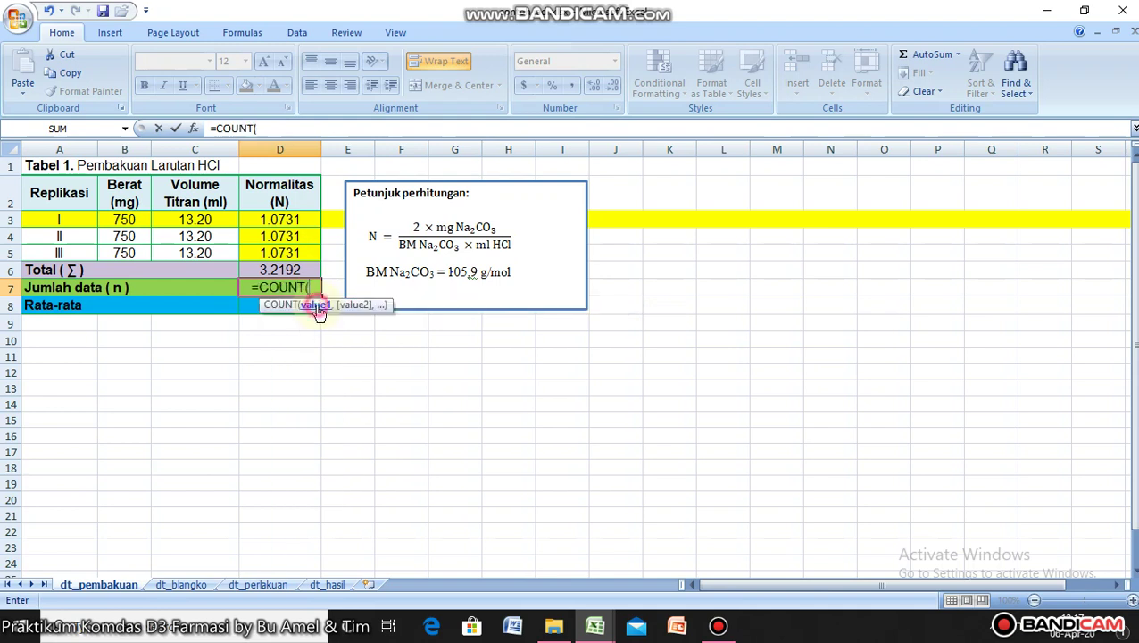
pyautogui.moveTo(291, 219); pyautogui.dragTo(291, 255)
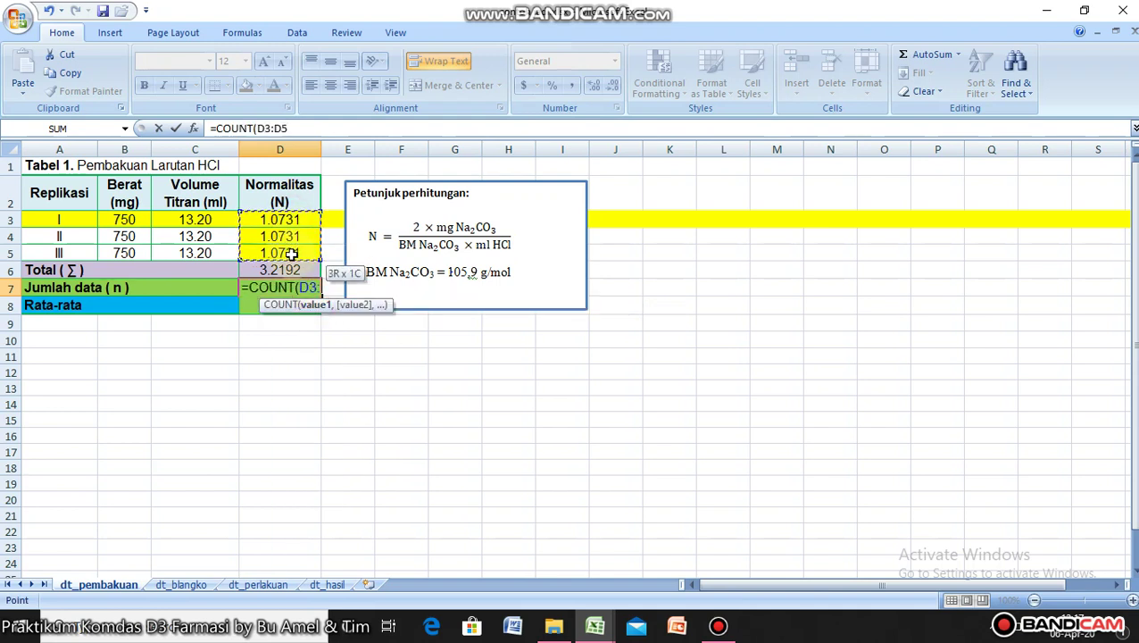
pyautogui.write(')')
pyautogui.press('Return')
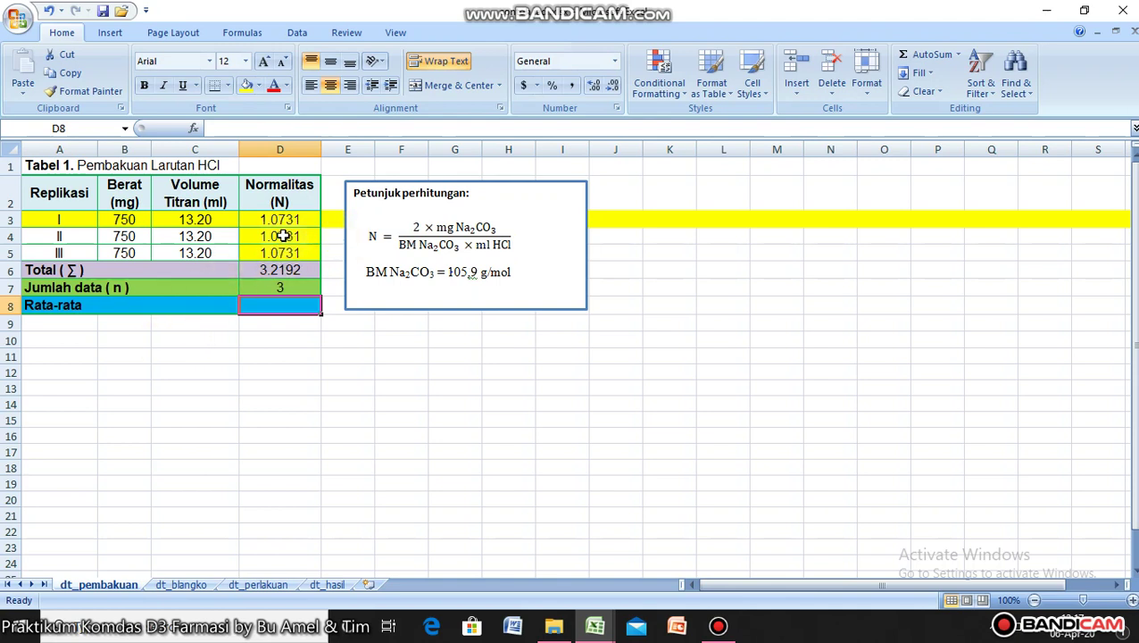
pyautogui.click(279, 287)
pyautogui.click(358, 373)
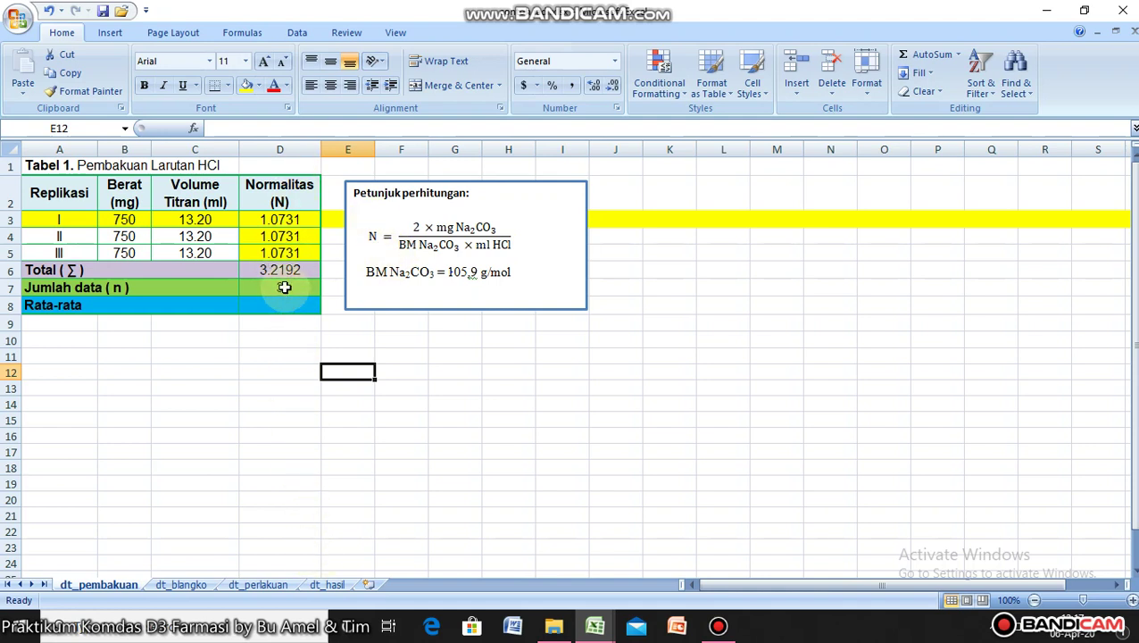
# Re-enter the COUNT over D3:D5 in D7 so it shows 3.
pyautogui.click(284, 286)
pyautogui.write('=')
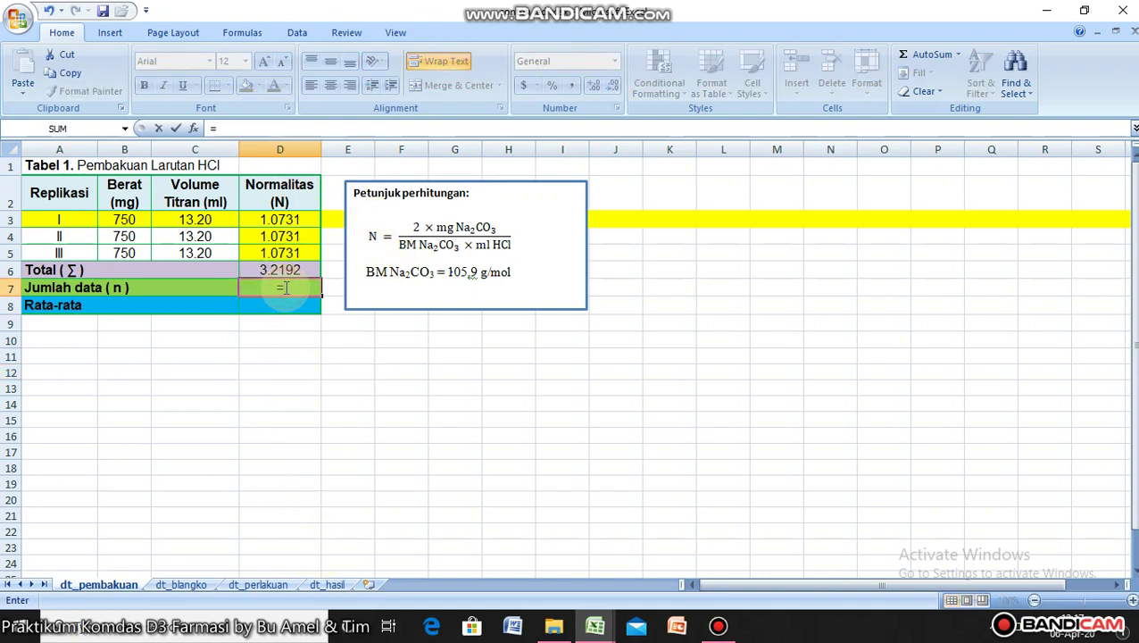
pyautogui.write('CO')
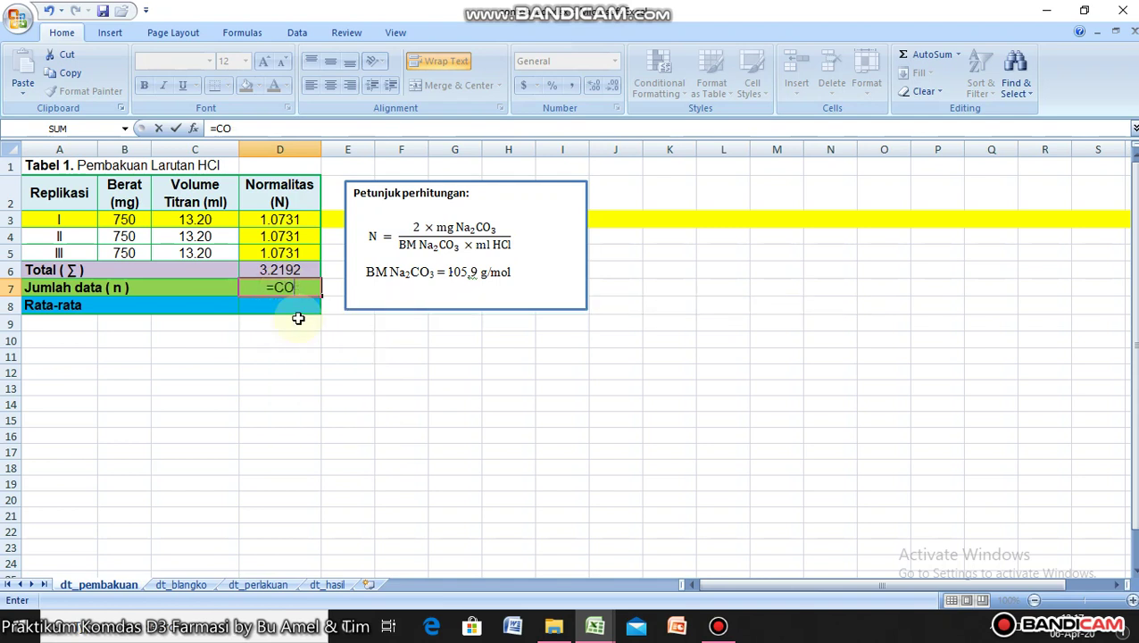
pyautogui.write('U')
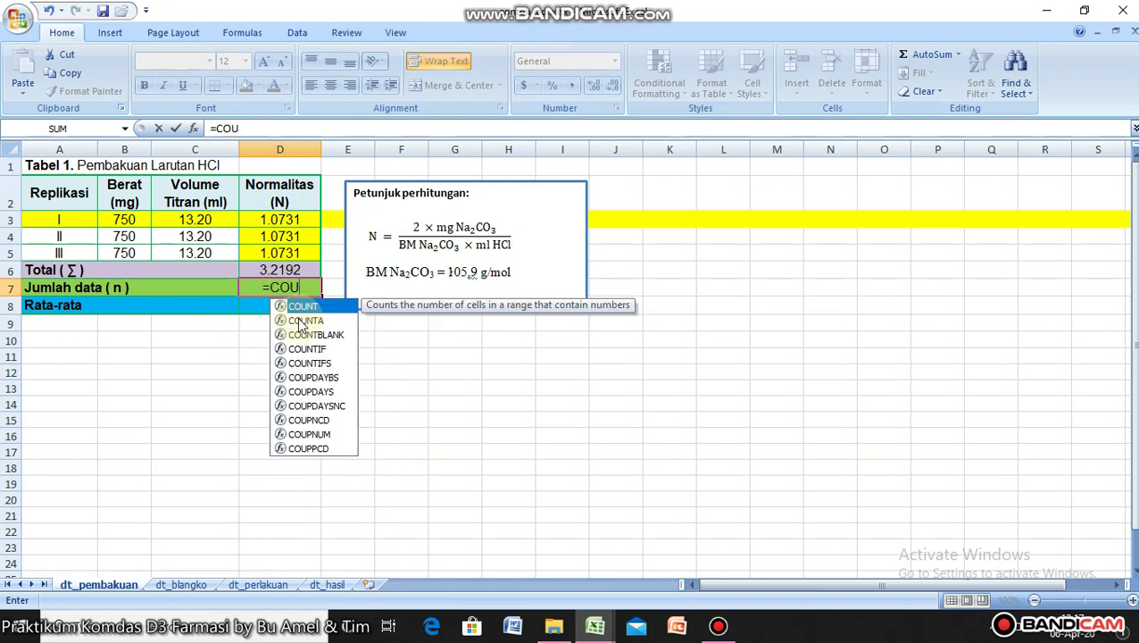
pyautogui.doubleClick(306, 318)
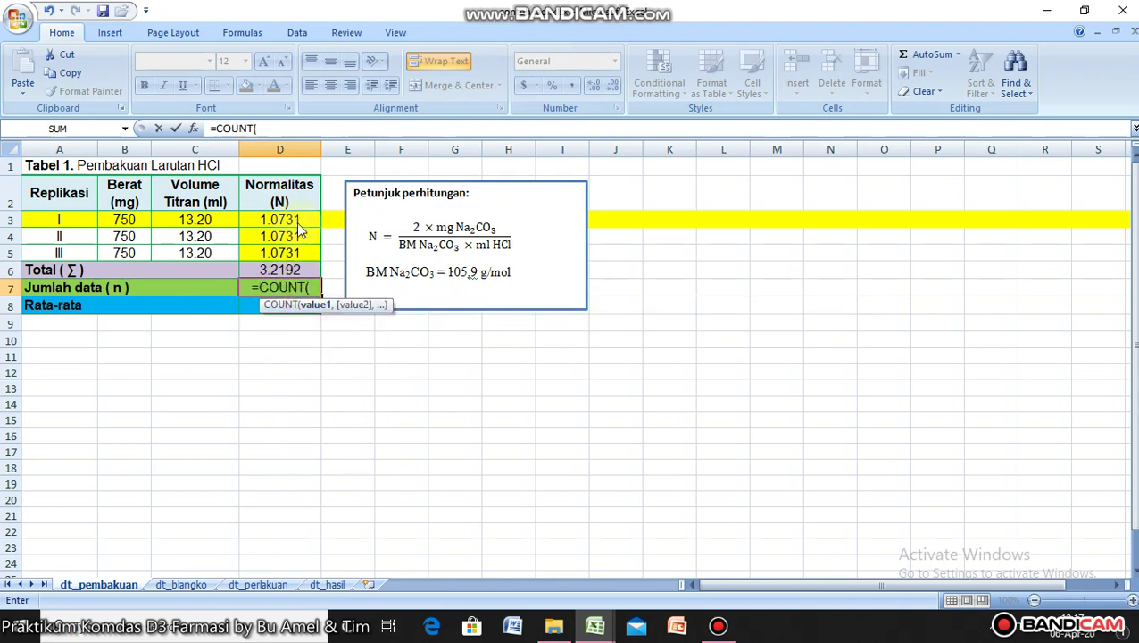
pyautogui.moveTo(297, 219); pyautogui.dragTo(300, 253)
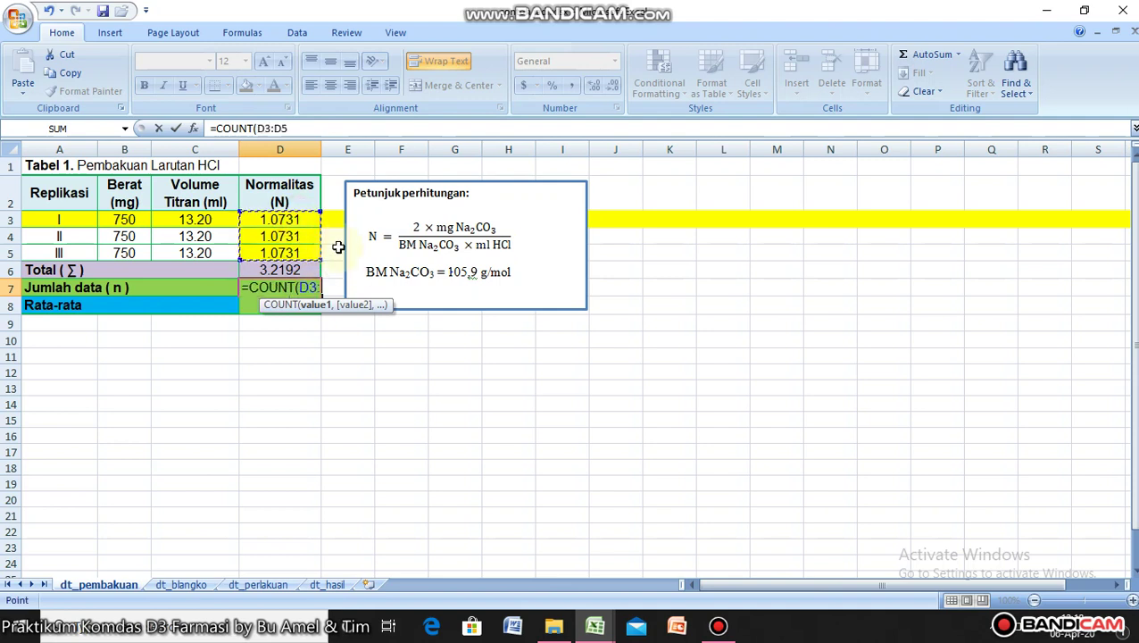
pyautogui.press('Return')
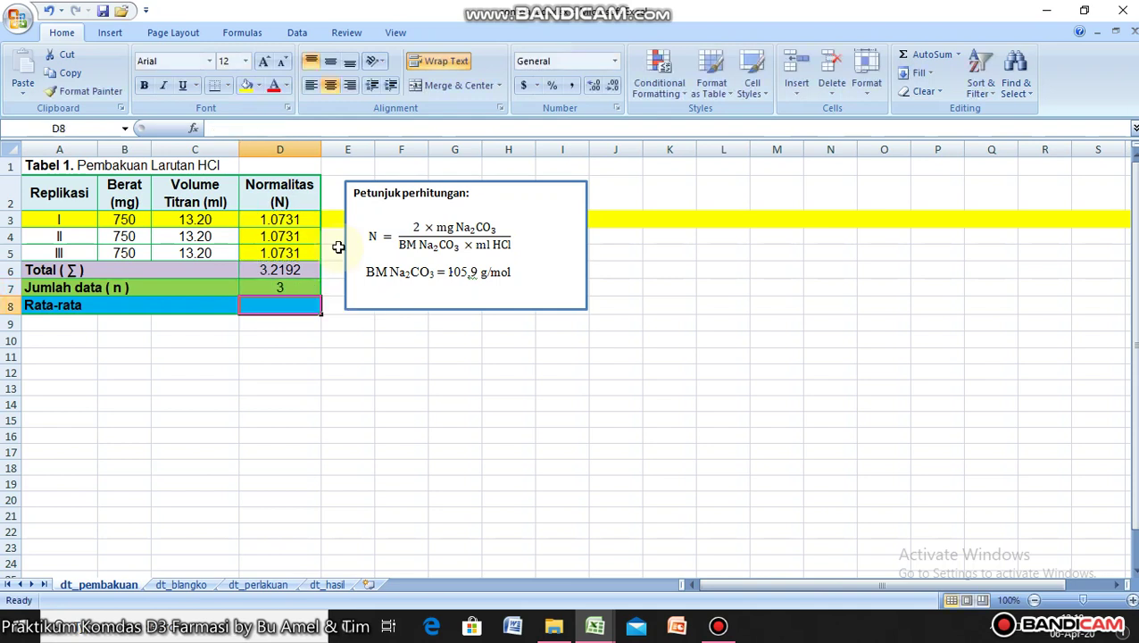
pyautogui.click(440, 387)
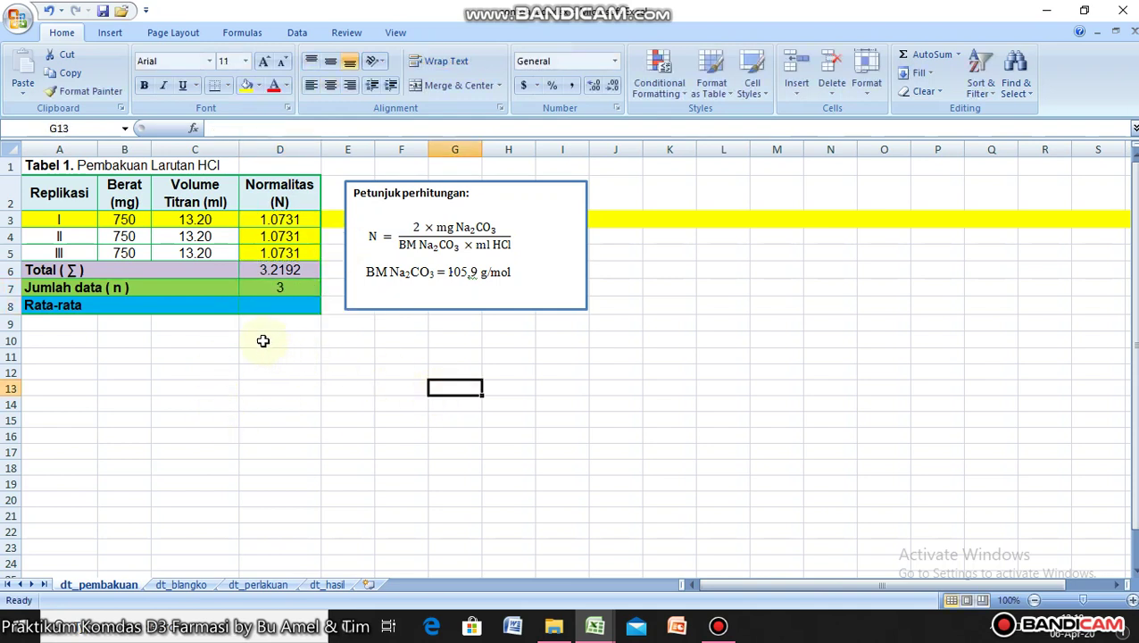
# Compute the Rata-rata in D8 as =D6/D7, total divided by count.
pyautogui.click(254, 307)
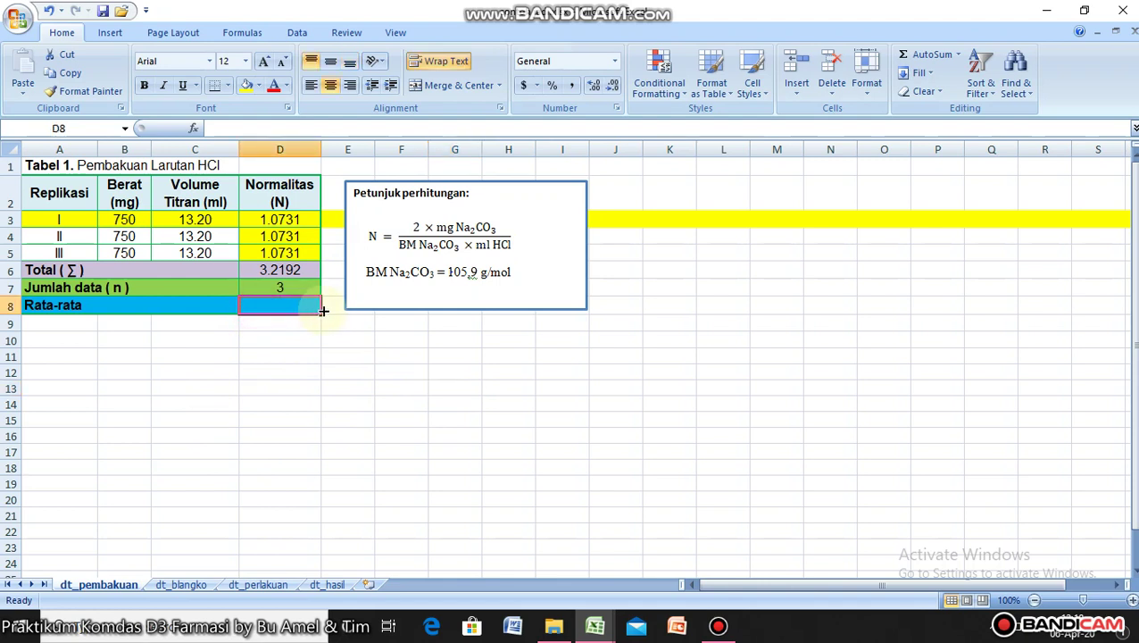
pyautogui.write('=')
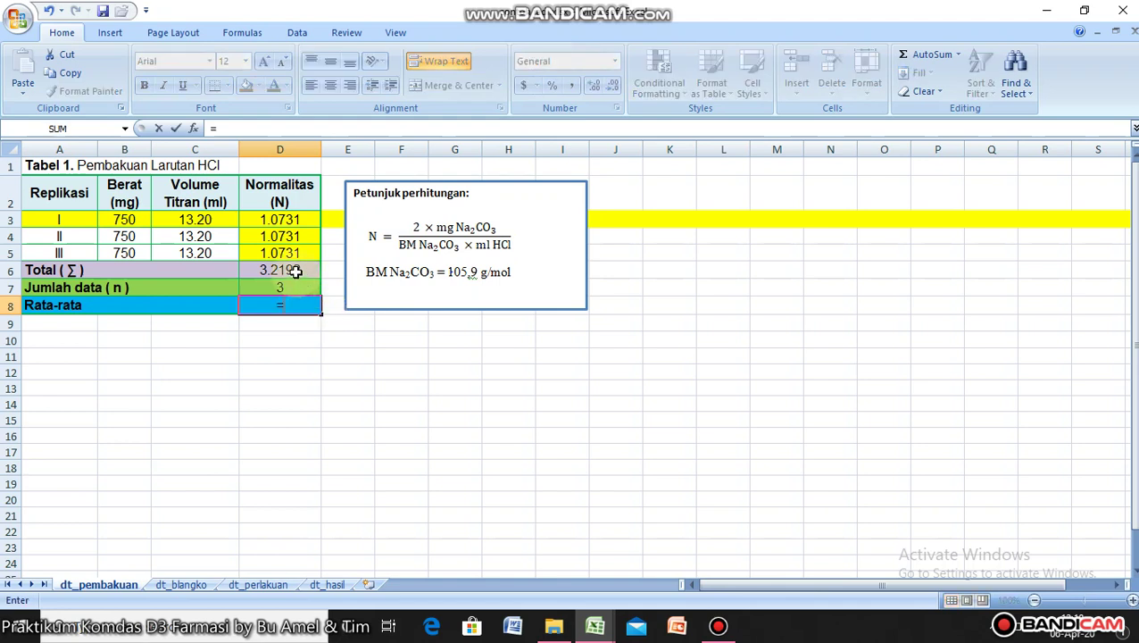
pyautogui.click(295, 271)
pyautogui.write('/')
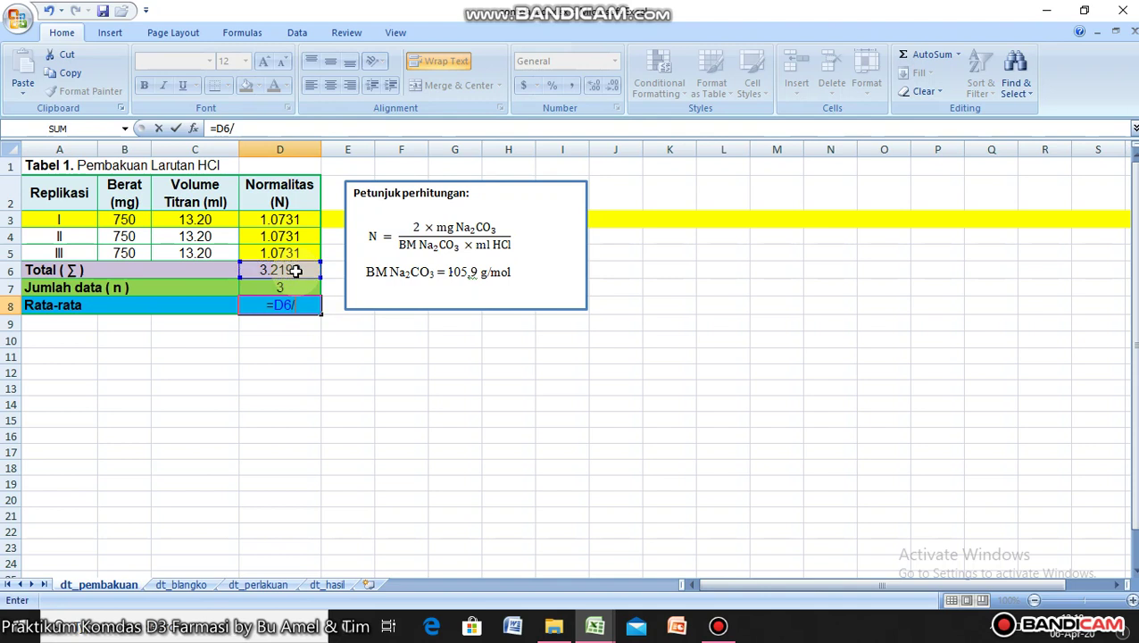
pyautogui.click(296, 288)
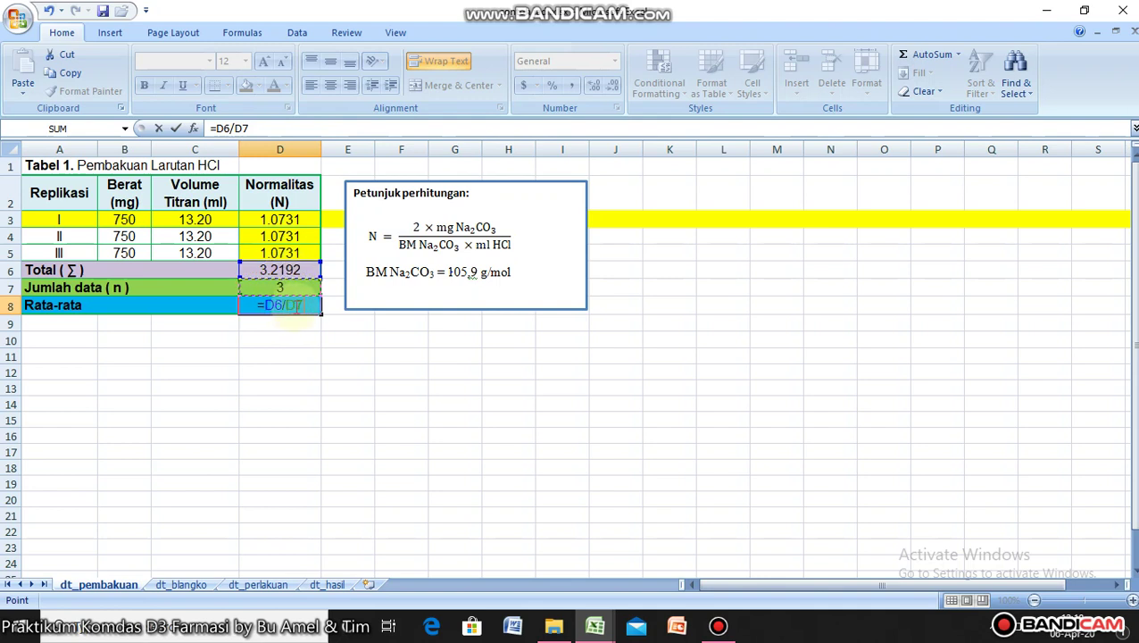
pyautogui.press('Return')
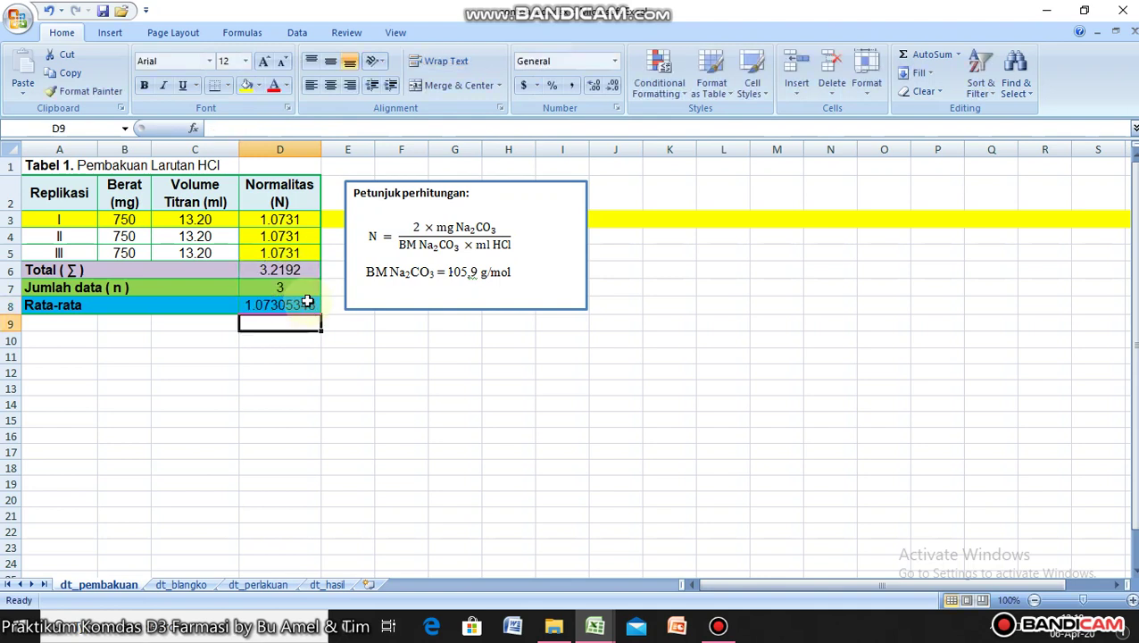
# Reduce D8's displayed decimals so the average shows 1.0731.
pyautogui.click(307, 304)
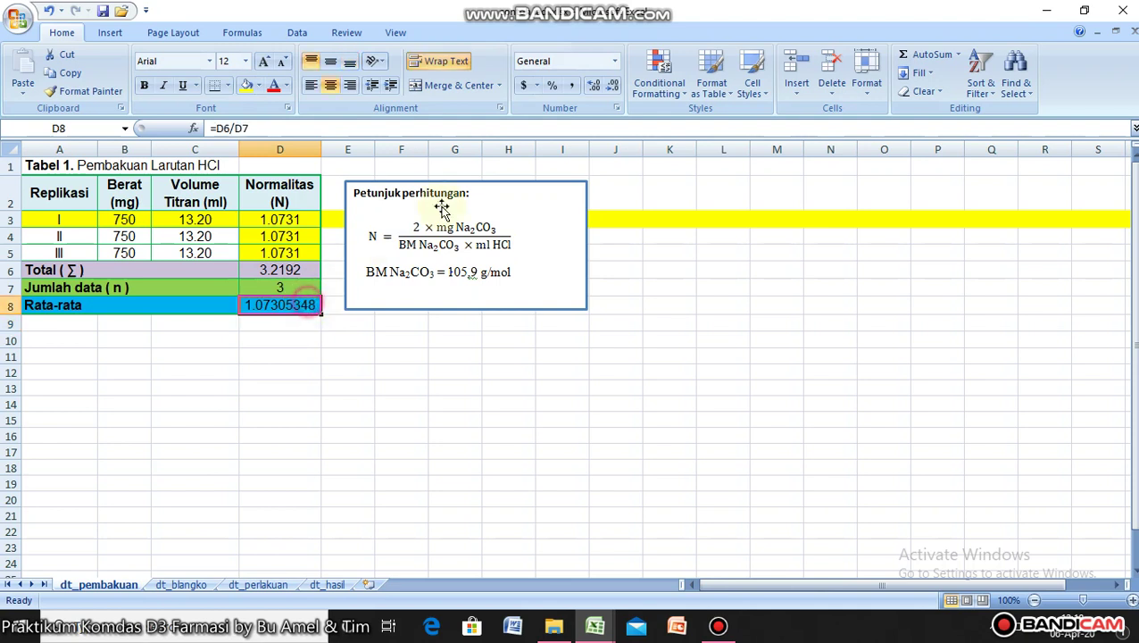
pyautogui.click(613, 90)
pyautogui.click(613, 85)
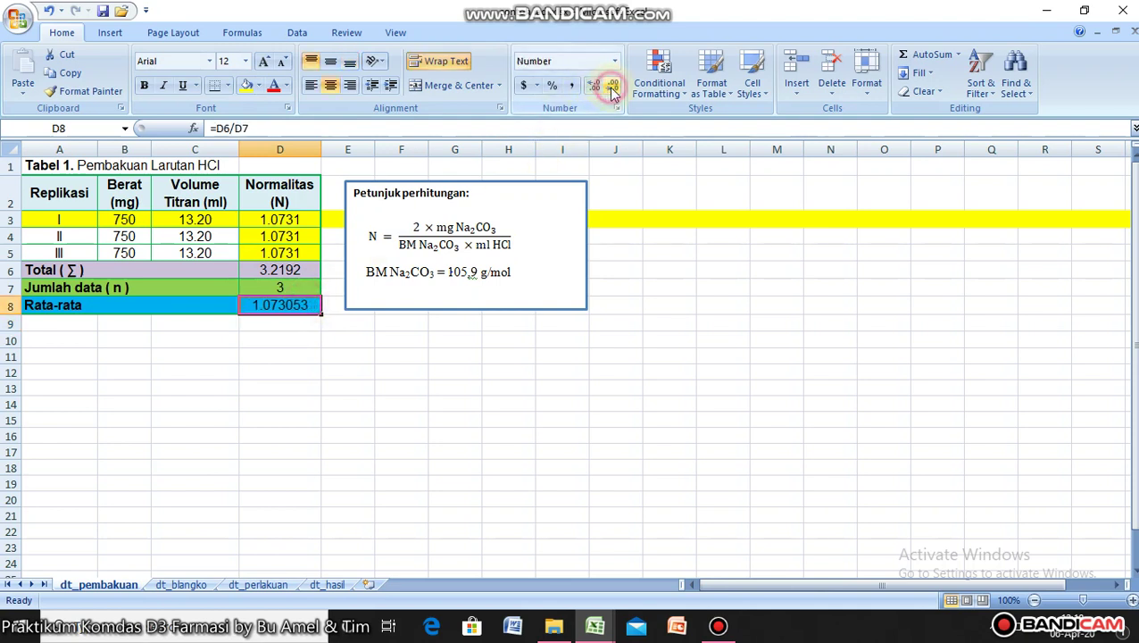
pyautogui.click(612, 85)
pyautogui.click(612, 86)
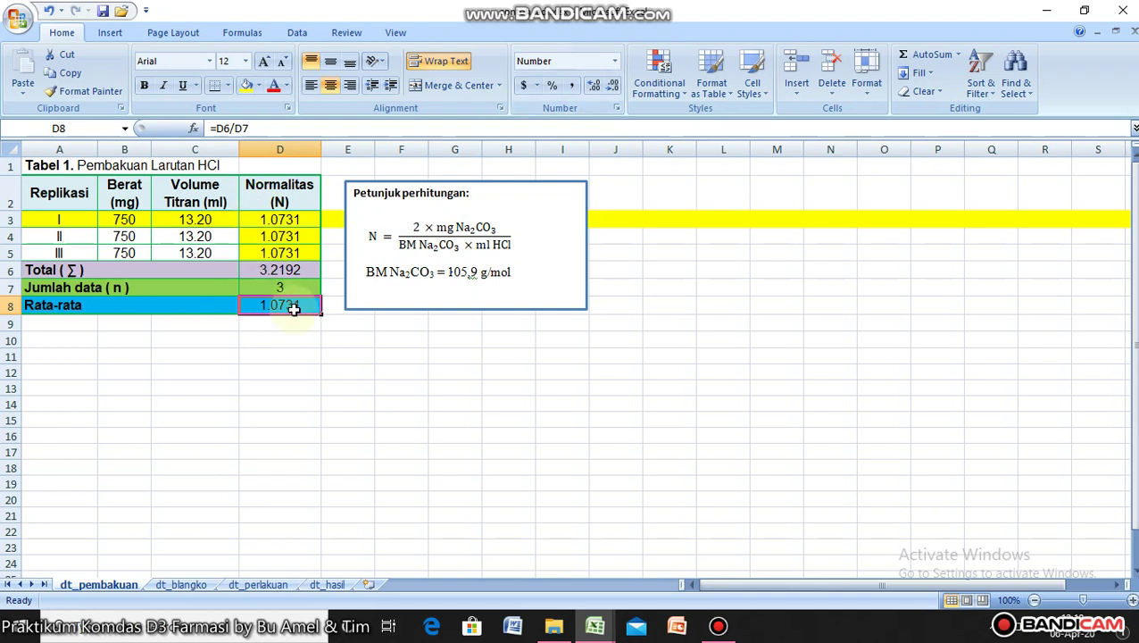
pyautogui.click(292, 355)
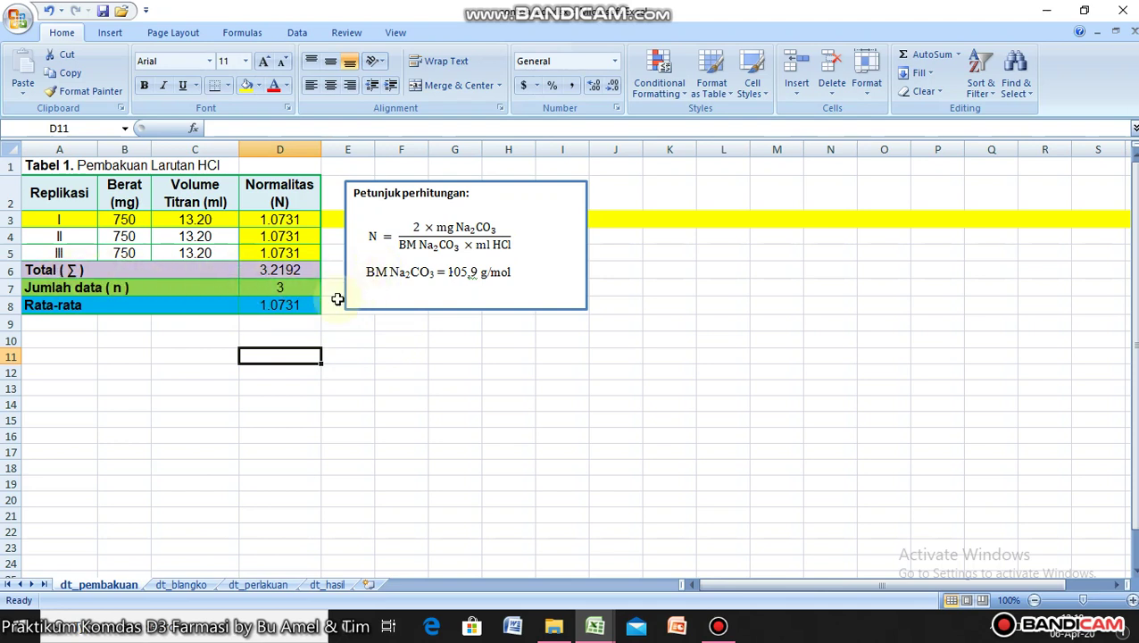
# Rewrite D8 as =AVERAGE(D3:D5), still showing 1.0731.
pyautogui.click(292, 305)
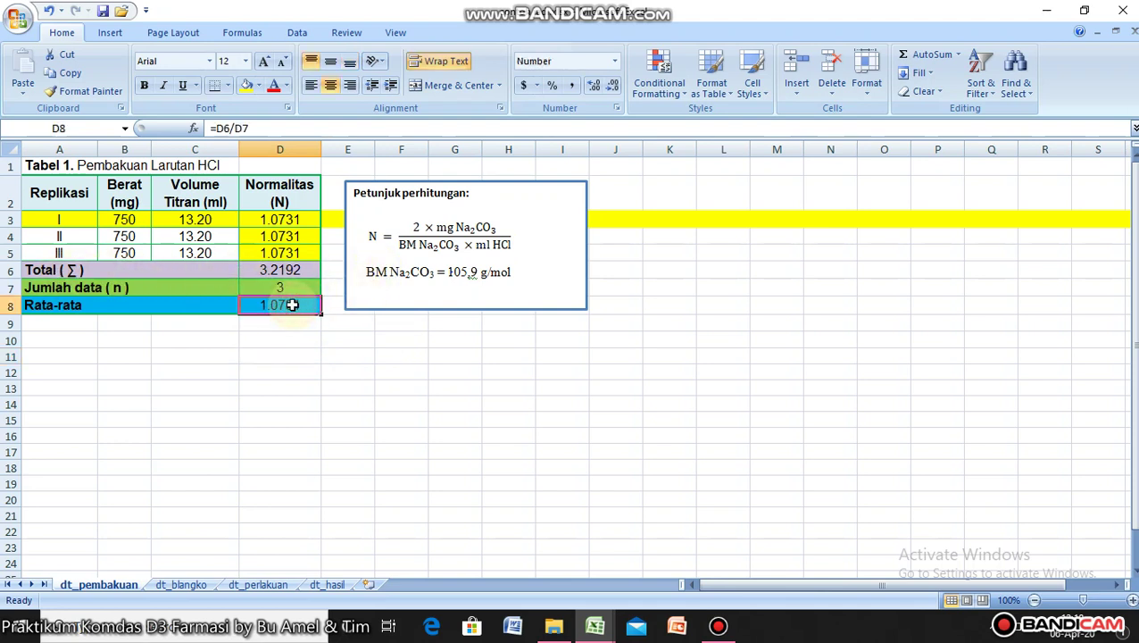
pyautogui.write('=A')
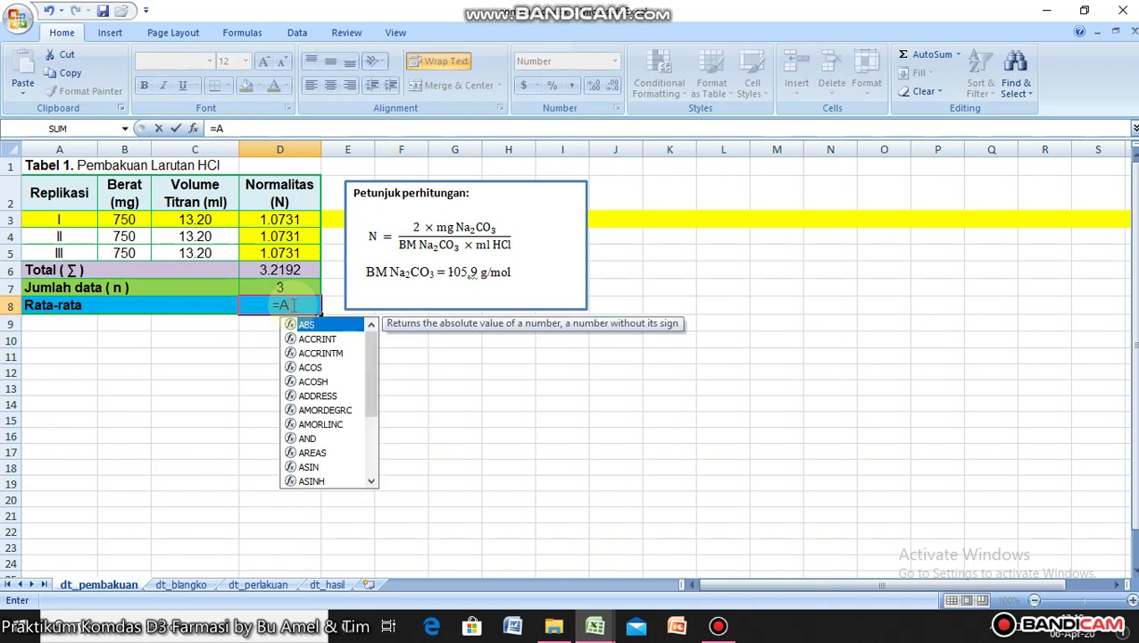
pyautogui.write('V')
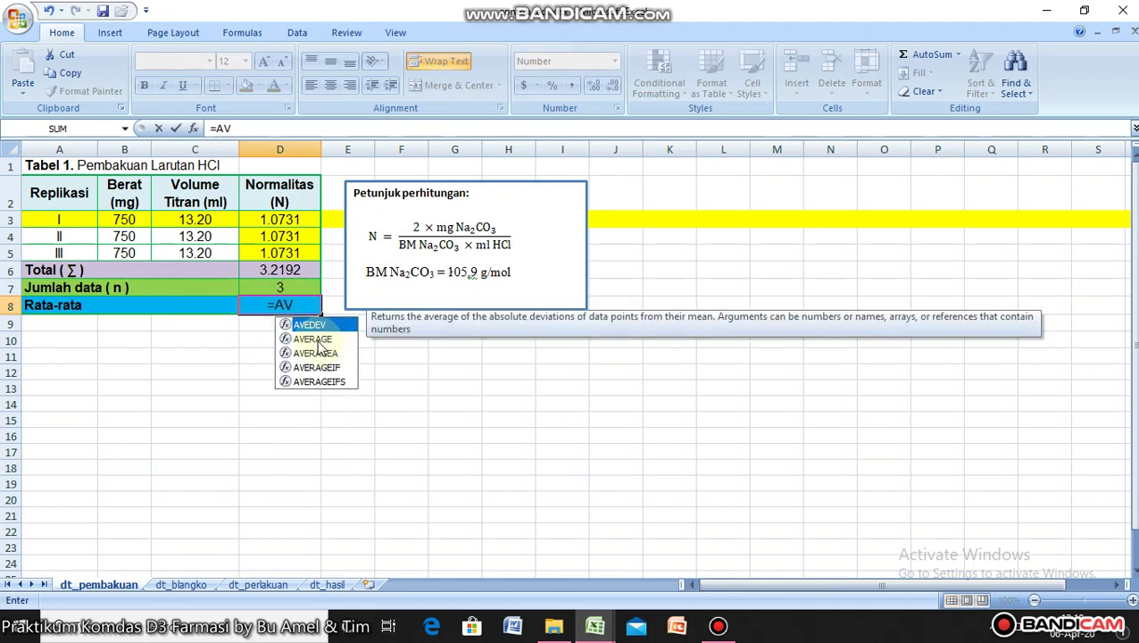
pyautogui.doubleClick(314, 342)
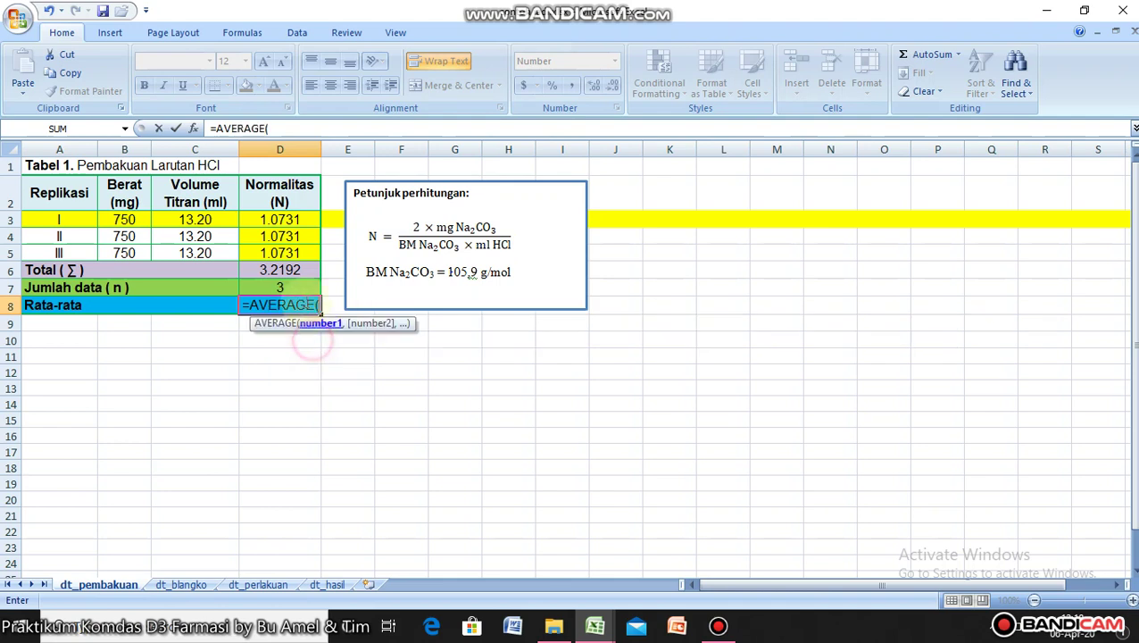
pyautogui.moveTo(294, 218); pyautogui.dragTo(295, 252)
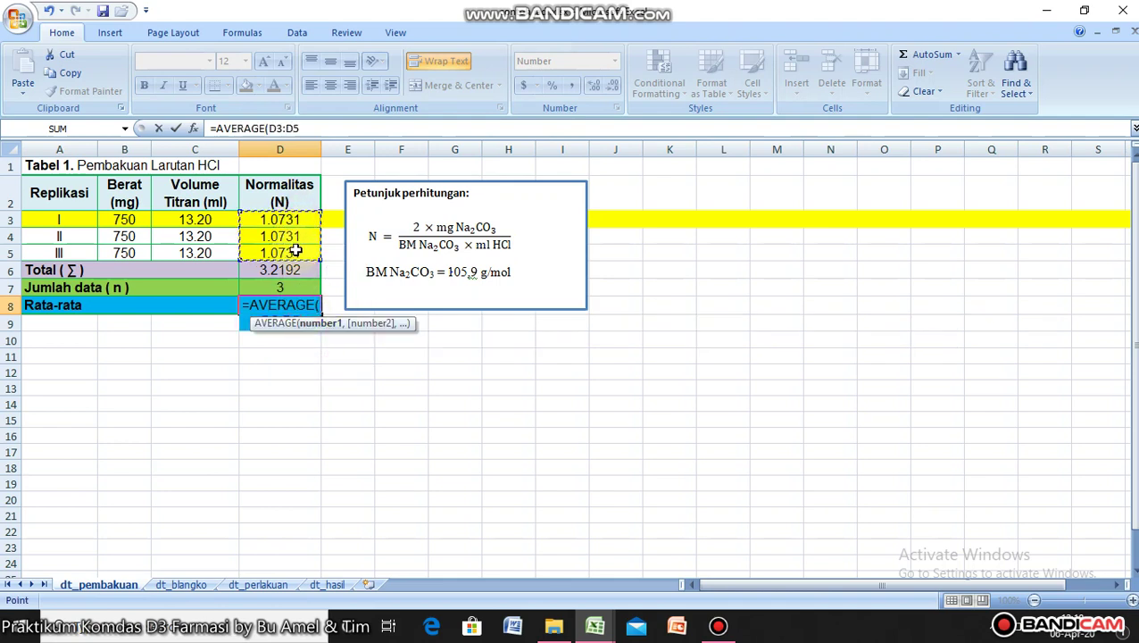
pyautogui.press('Return')
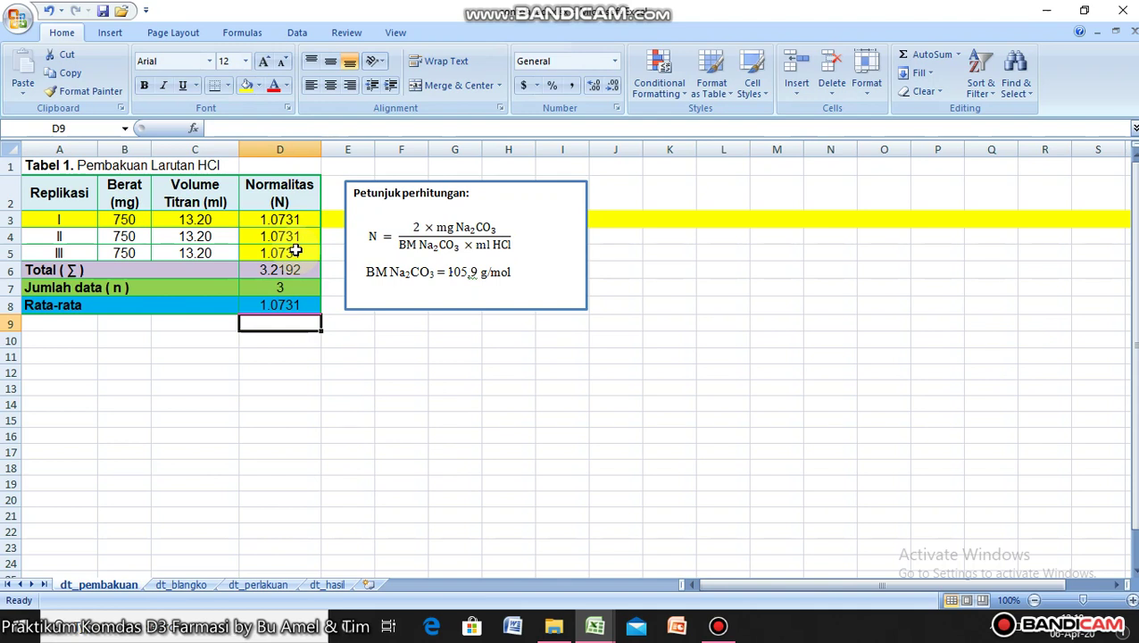
pyautogui.click(324, 374)
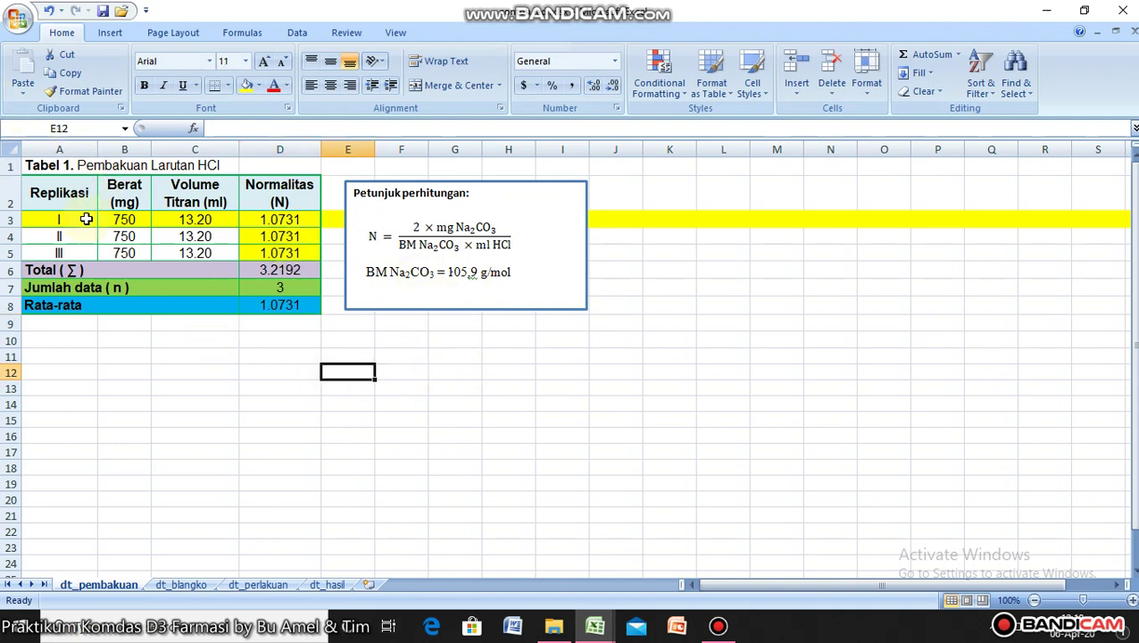
# On the dt_blangko sheet, total B6 with =SUM(B3:B5), giving 138.50.
pyautogui.click(179, 587)
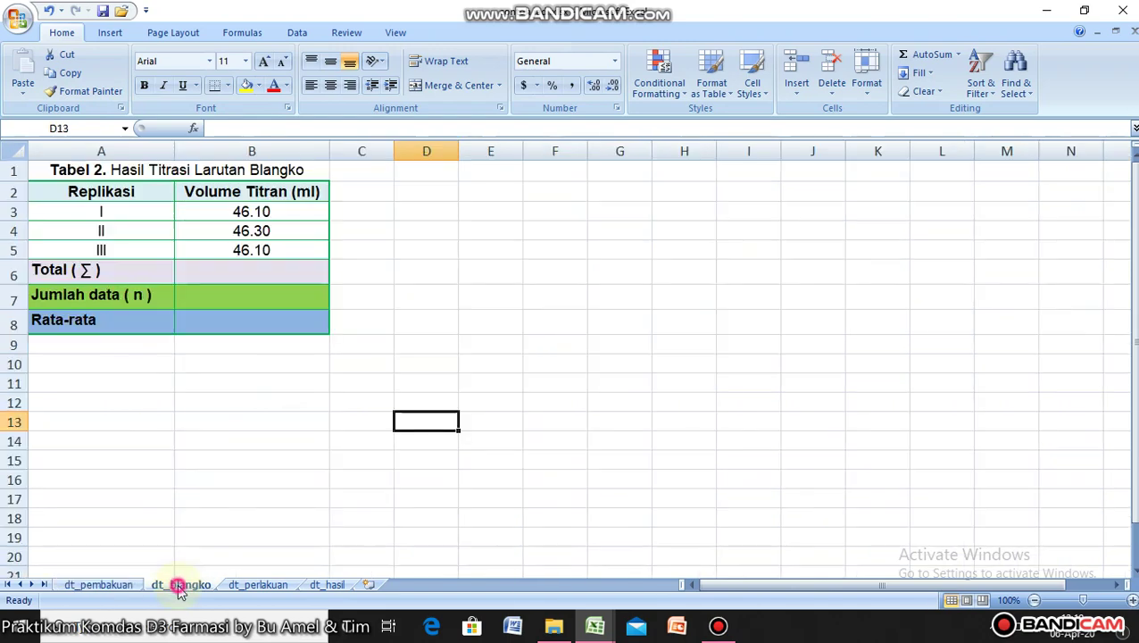
pyautogui.click(254, 437)
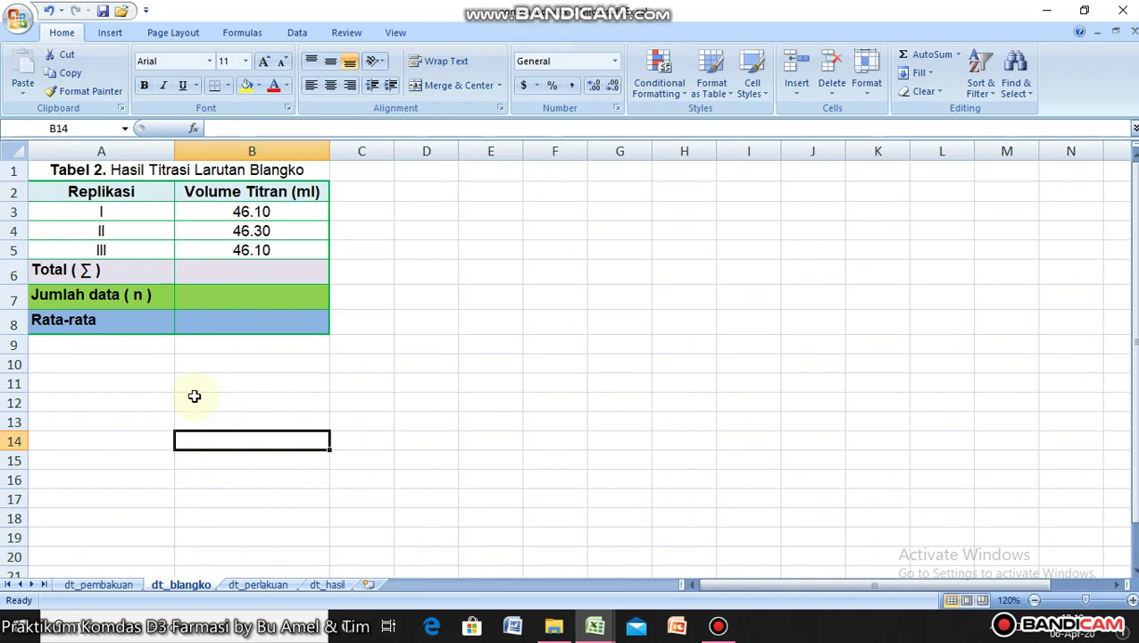
pyautogui.click(231, 274)
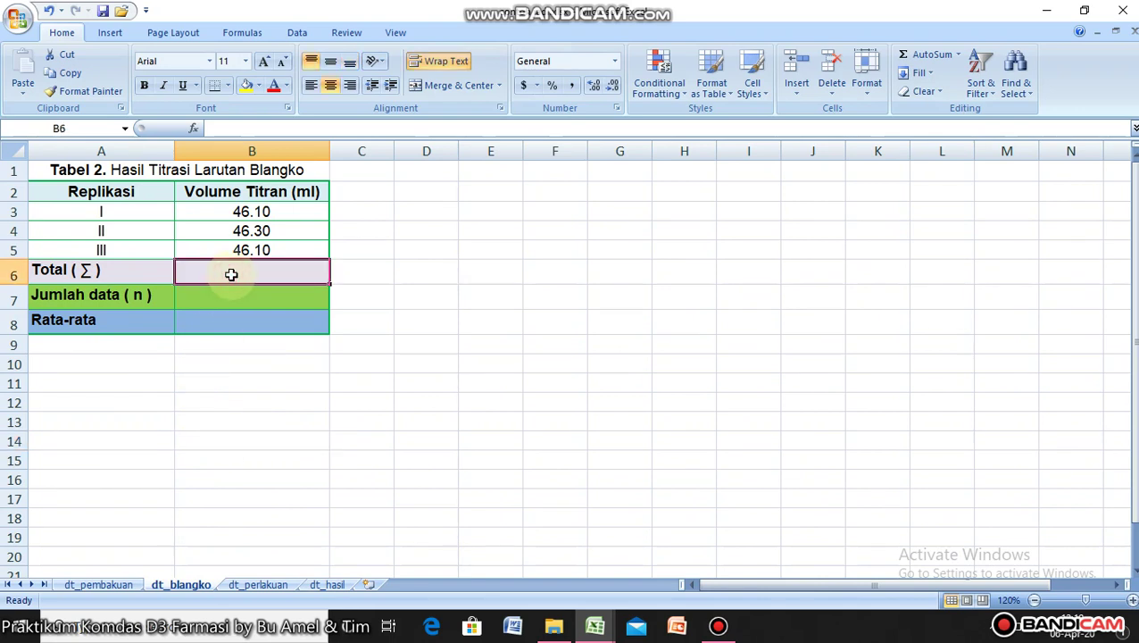
pyautogui.write('=SUM')
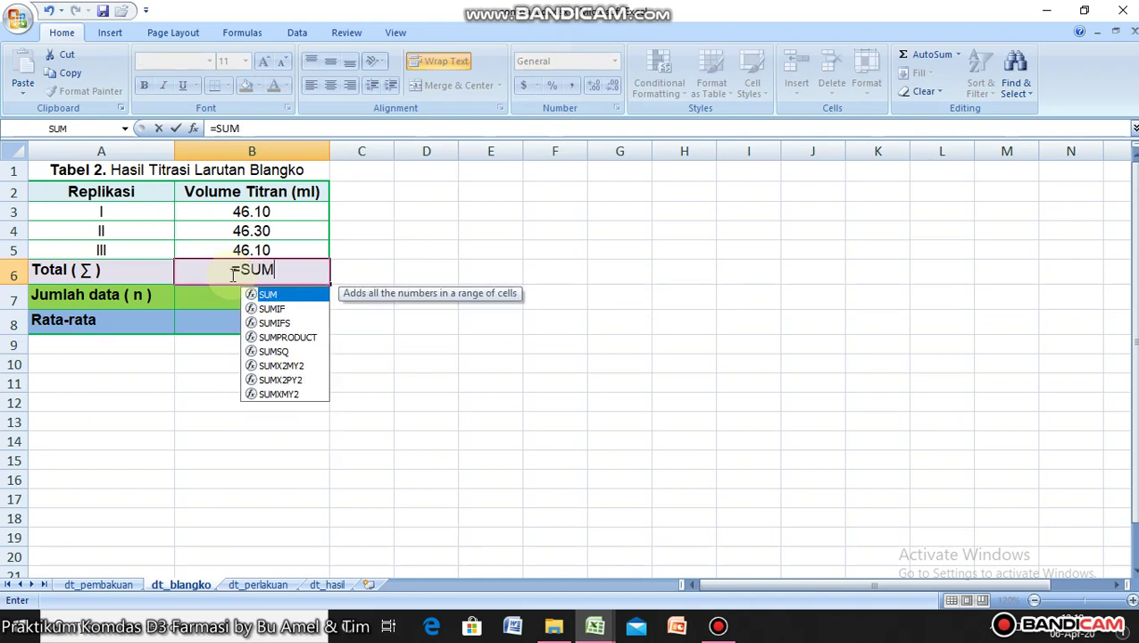
pyautogui.doubleClick(277, 293)
pyautogui.moveTo(290, 212); pyautogui.dragTo(294, 250)
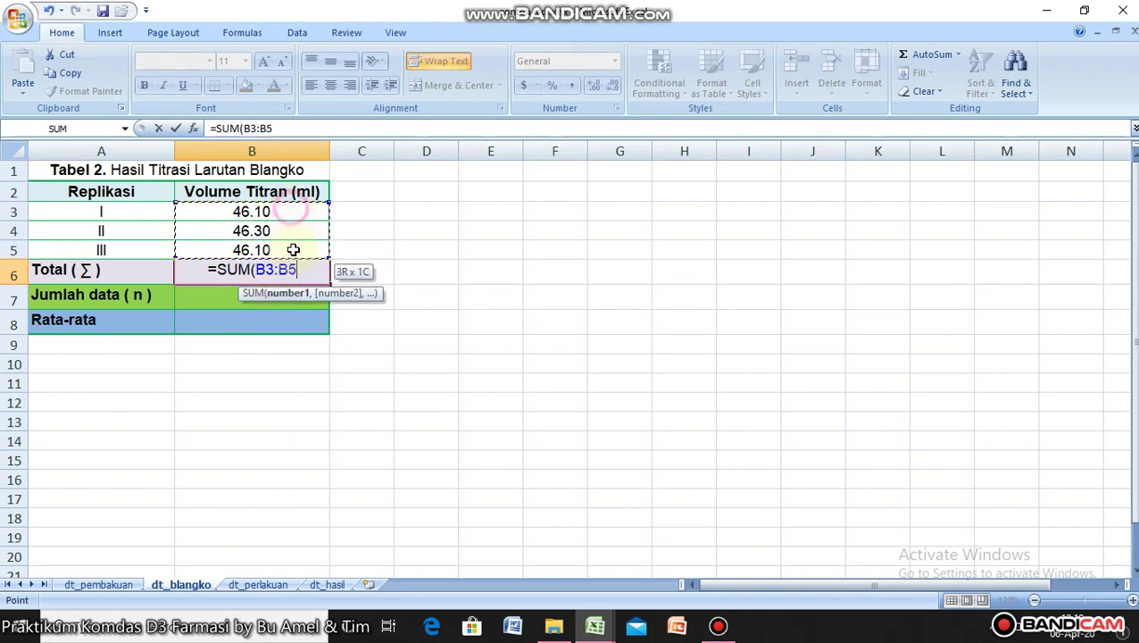
pyautogui.press('Return')
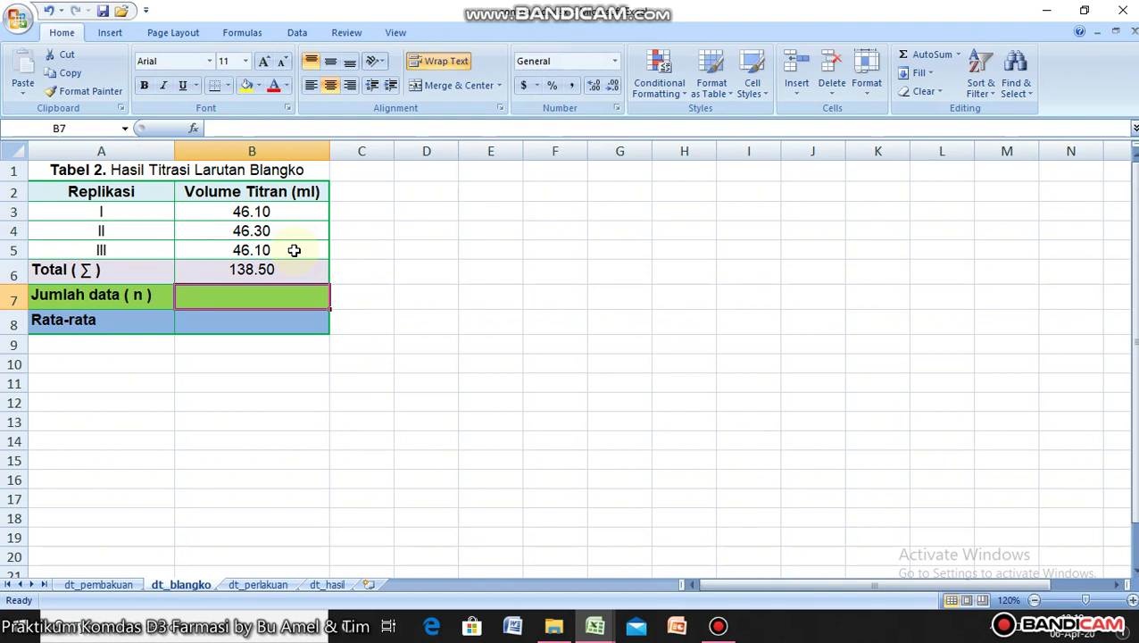
# Count the blank titrations in B7 with =COUNT(B3:B5), giving 3.
pyautogui.write('=')
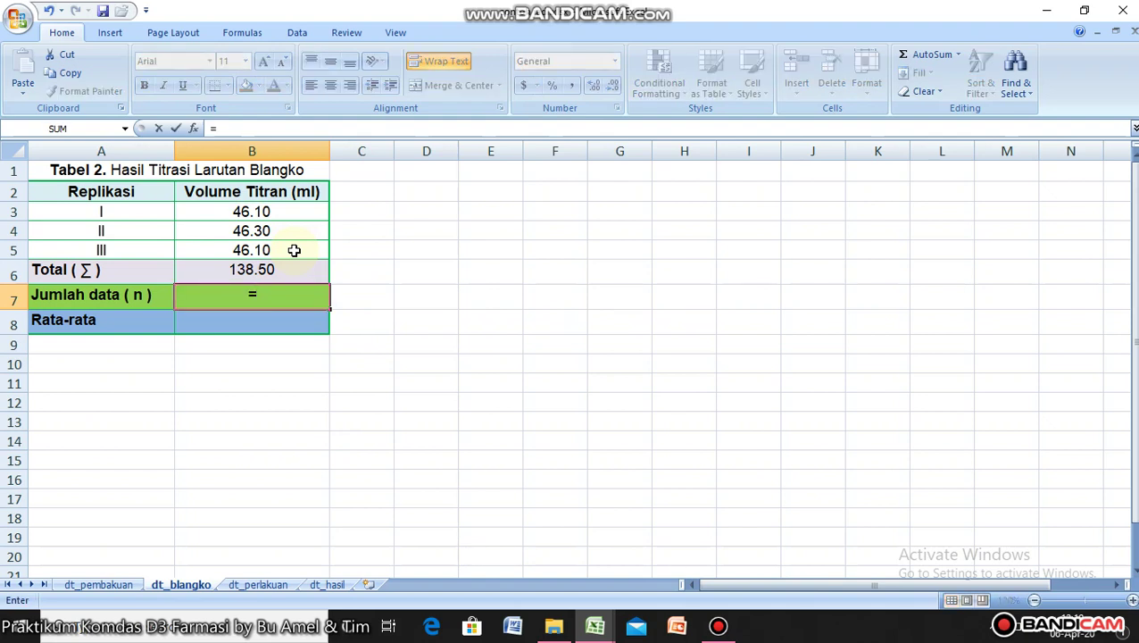
pyautogui.write('CO')
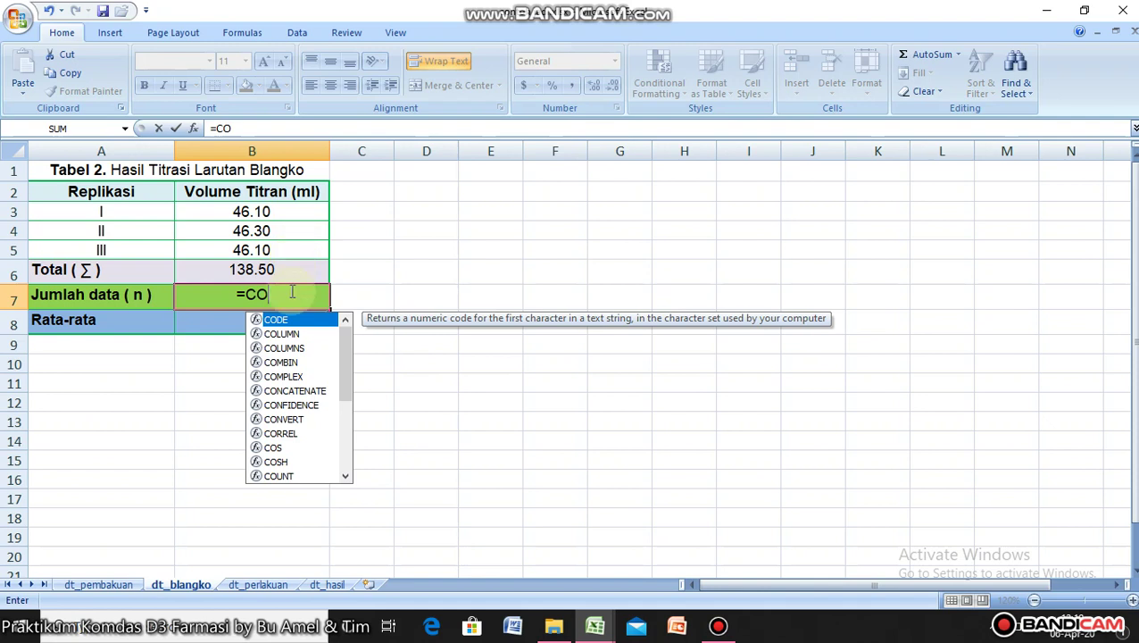
pyautogui.write('U')
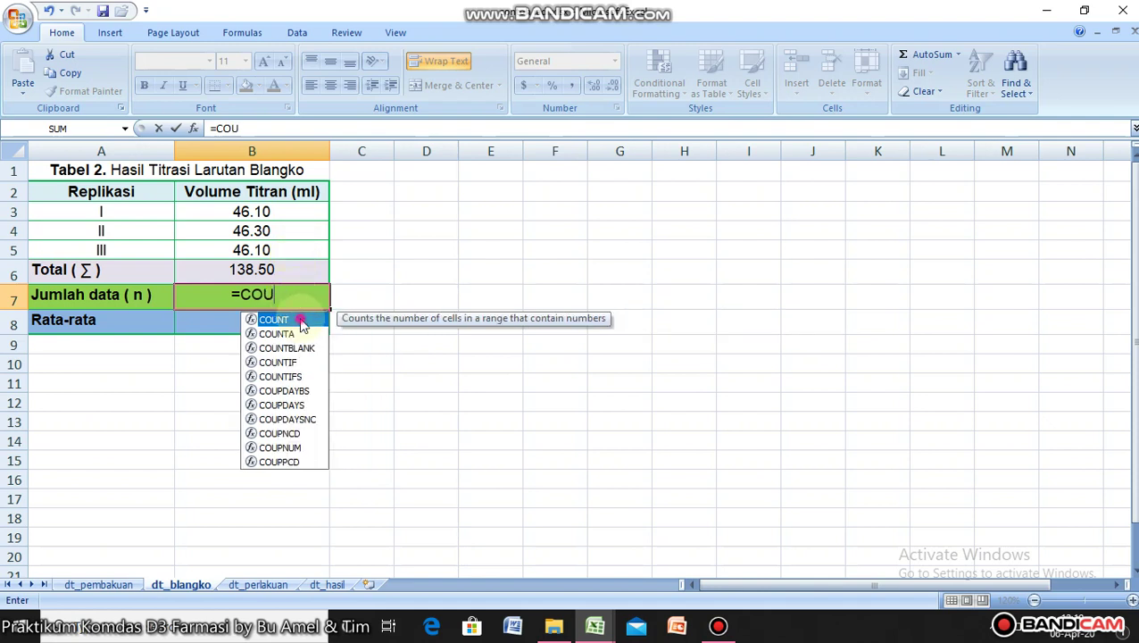
pyautogui.doubleClick(305, 320)
pyautogui.moveTo(300, 214); pyautogui.dragTo(294, 250)
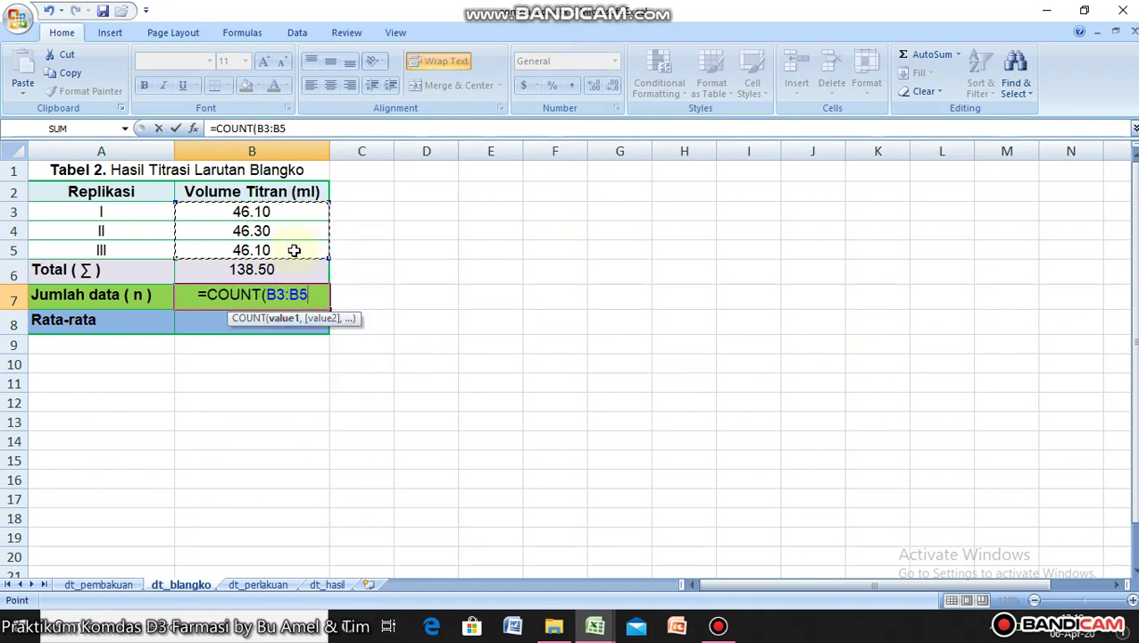
pyautogui.press('Return')
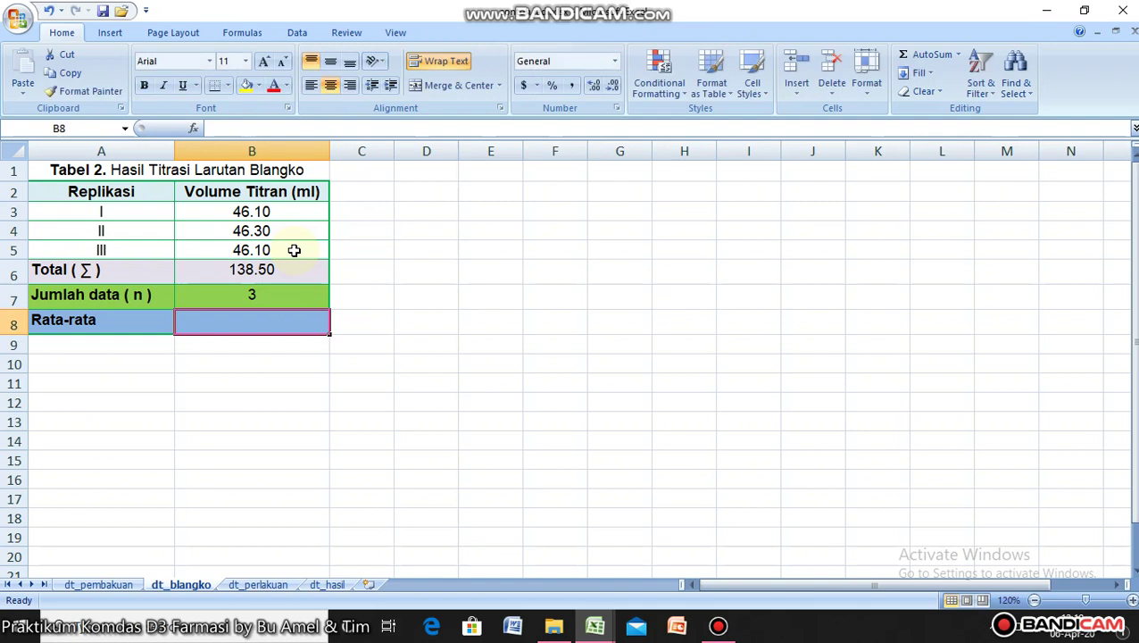
# Enter =B6/B7 in B8 as the blank average.
pyautogui.write('=')
pyautogui.click(286, 269)
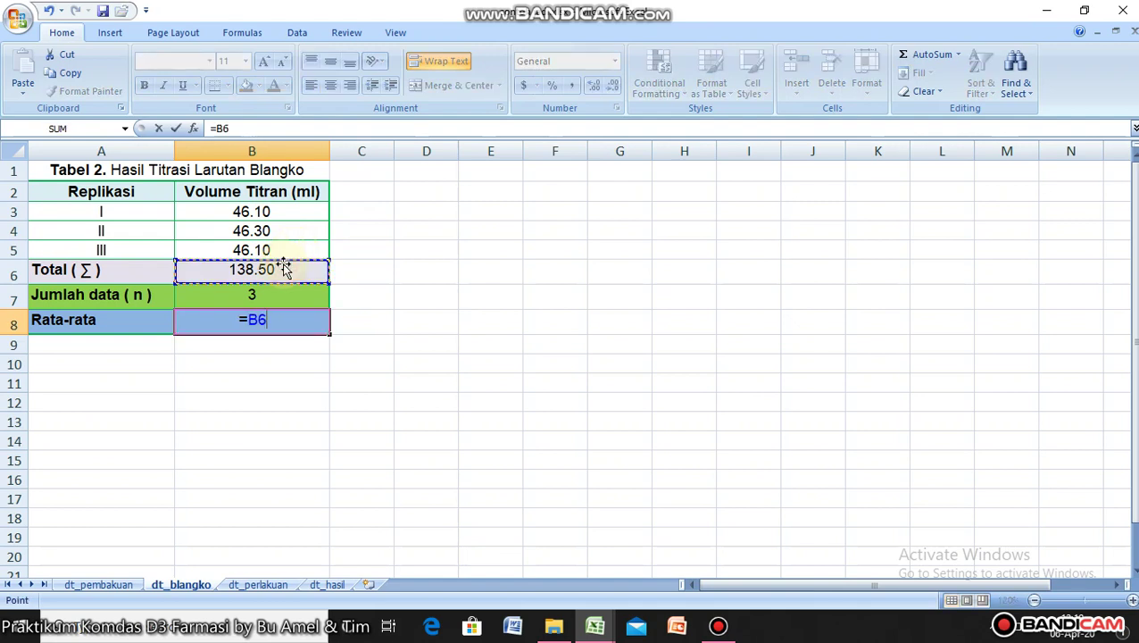
pyautogui.write('/')
pyautogui.click(298, 292)
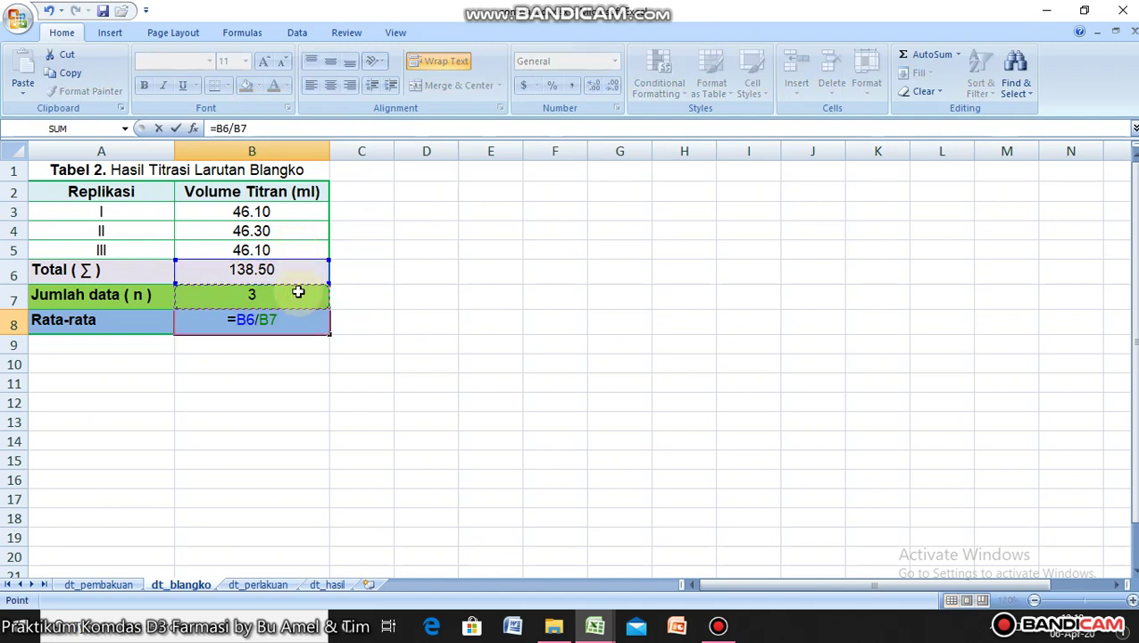
pyautogui.press('Return')
# Replace B8's formula with =AVERAGE(B3:B5), giving 46.17.
pyautogui.click(284, 316)
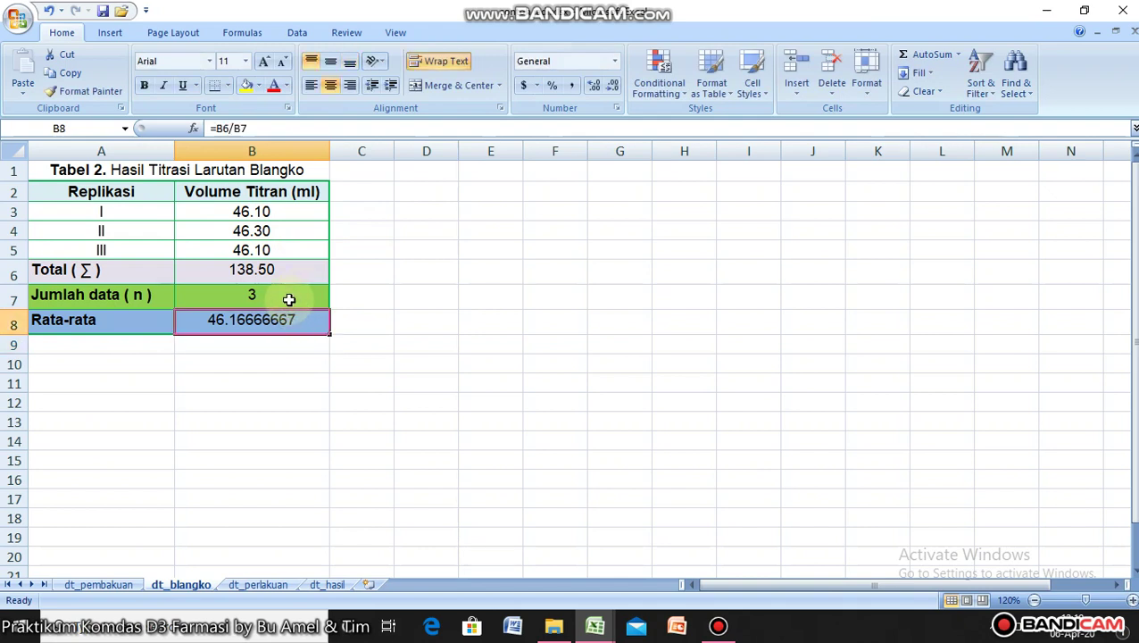
pyautogui.write('-')
pyautogui.write('=A')
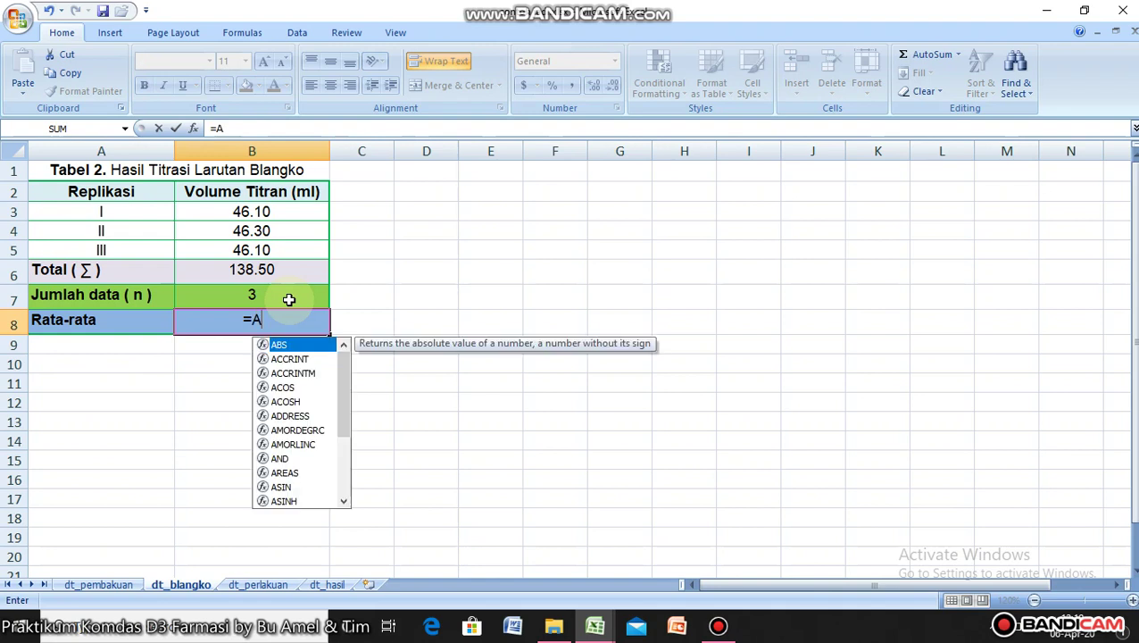
pyautogui.write('V')
pyautogui.doubleClick(285, 359)
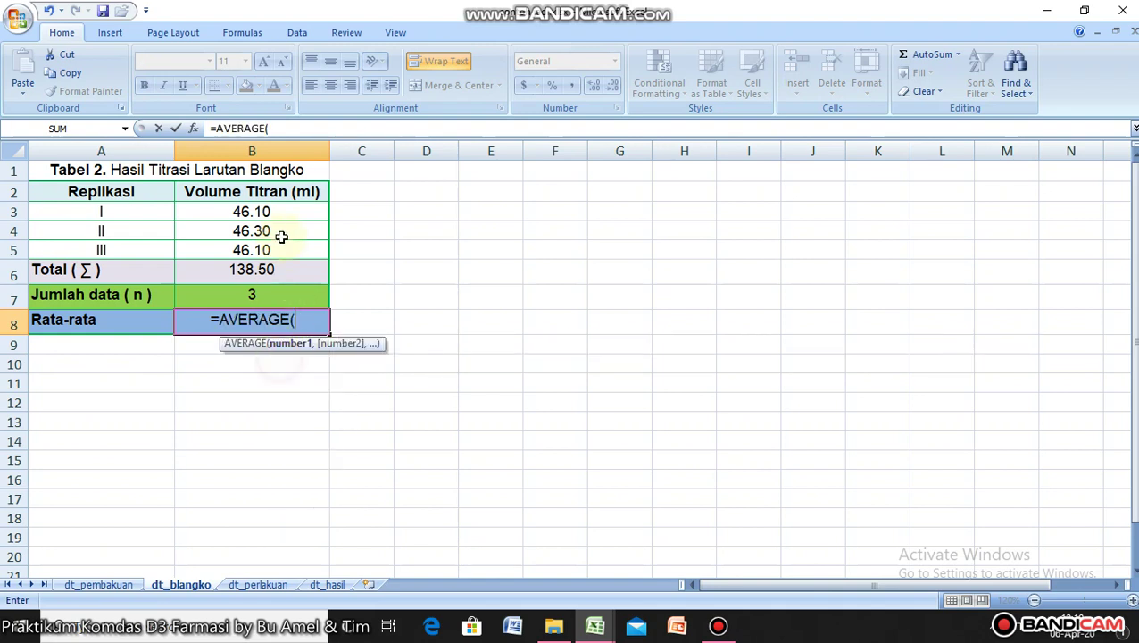
pyautogui.moveTo(284, 212); pyautogui.dragTo(289, 246)
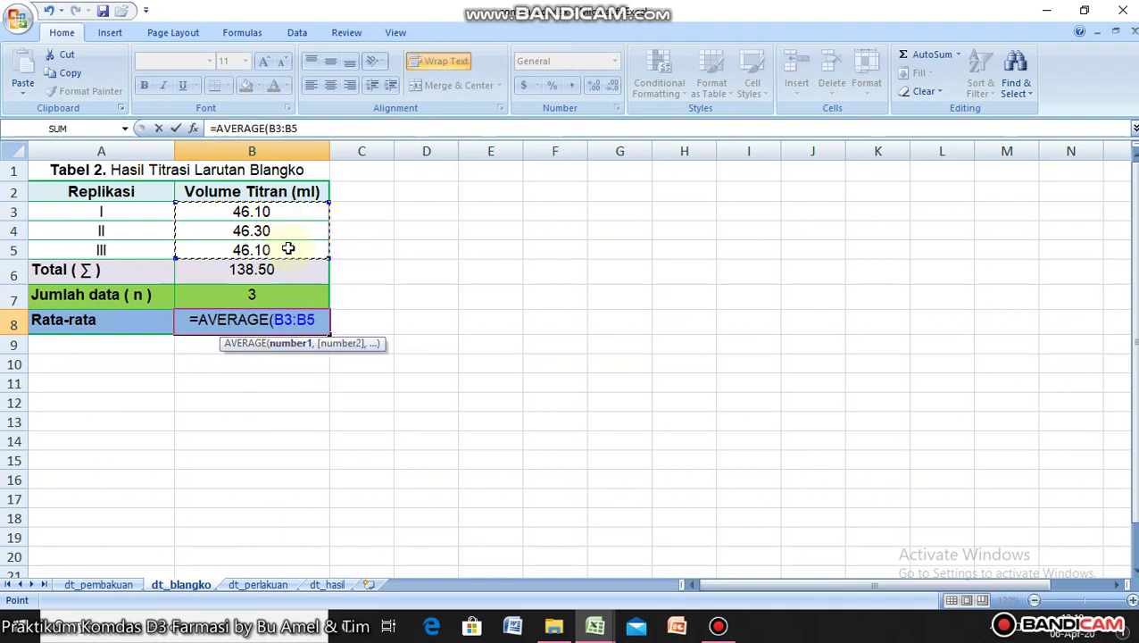
pyautogui.press('Return')
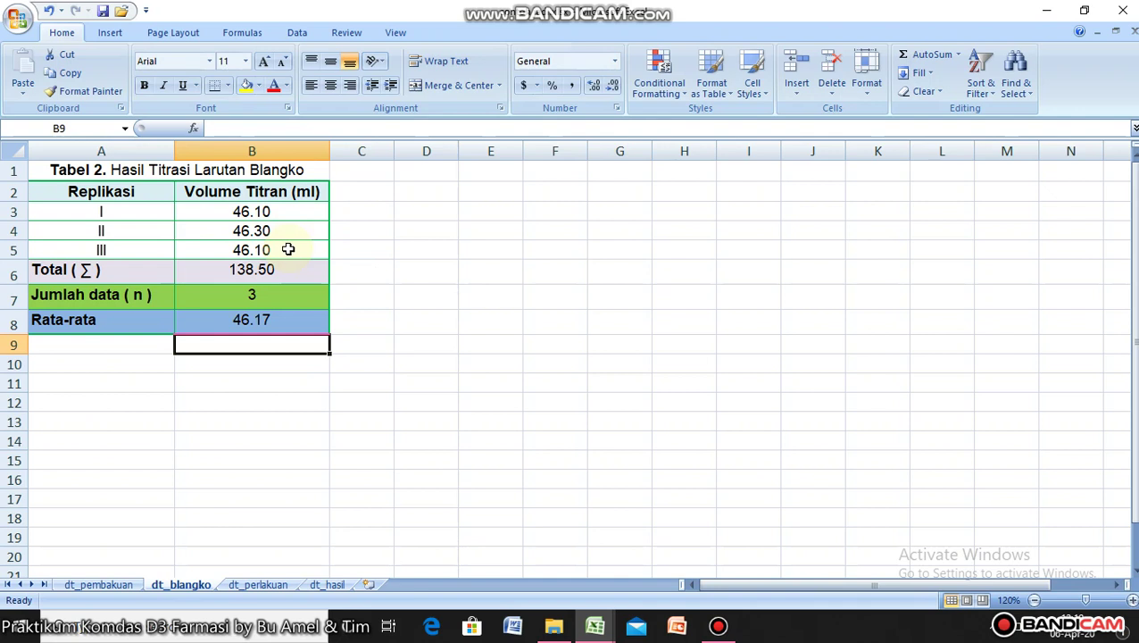
pyautogui.click(200, 520)
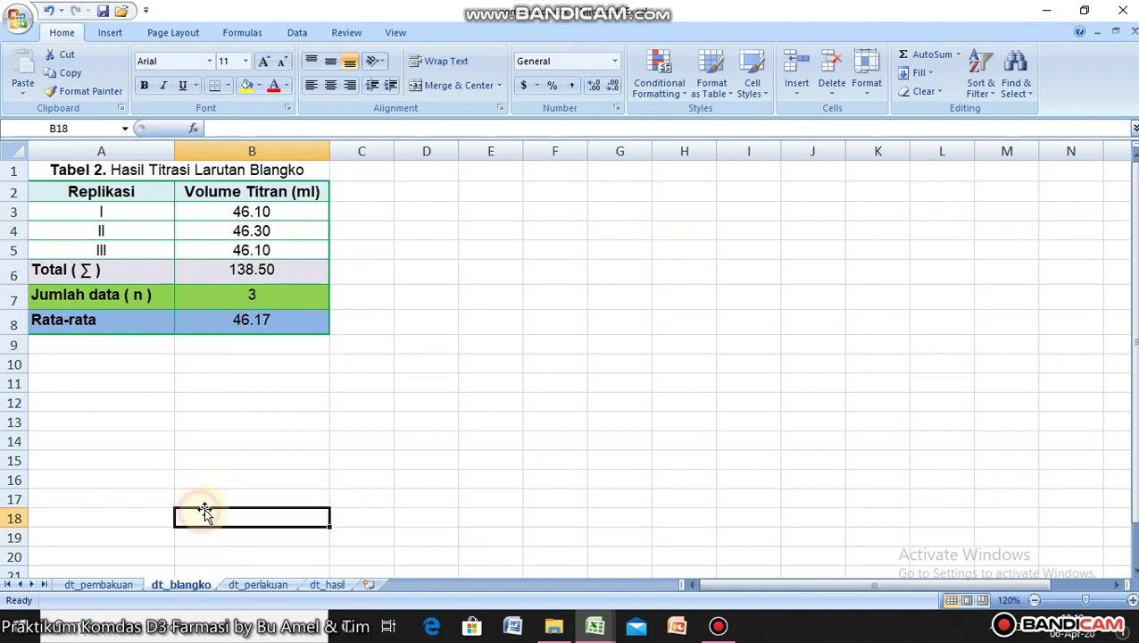
pyautogui.click(258, 585)
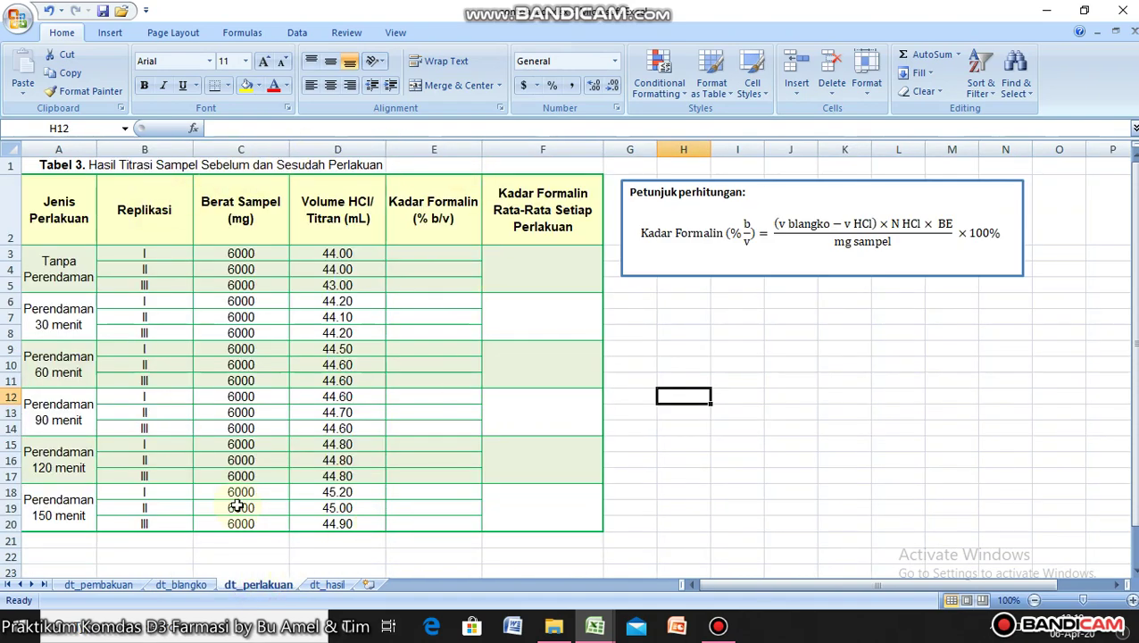
pyautogui.click(323, 588)
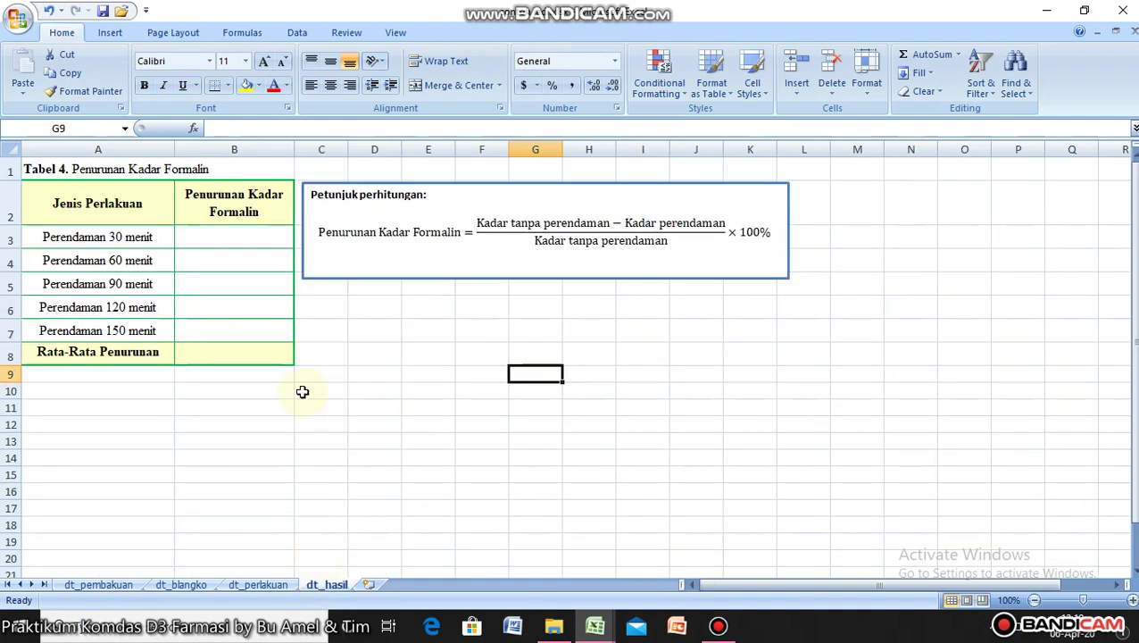
pyautogui.click(301, 456)
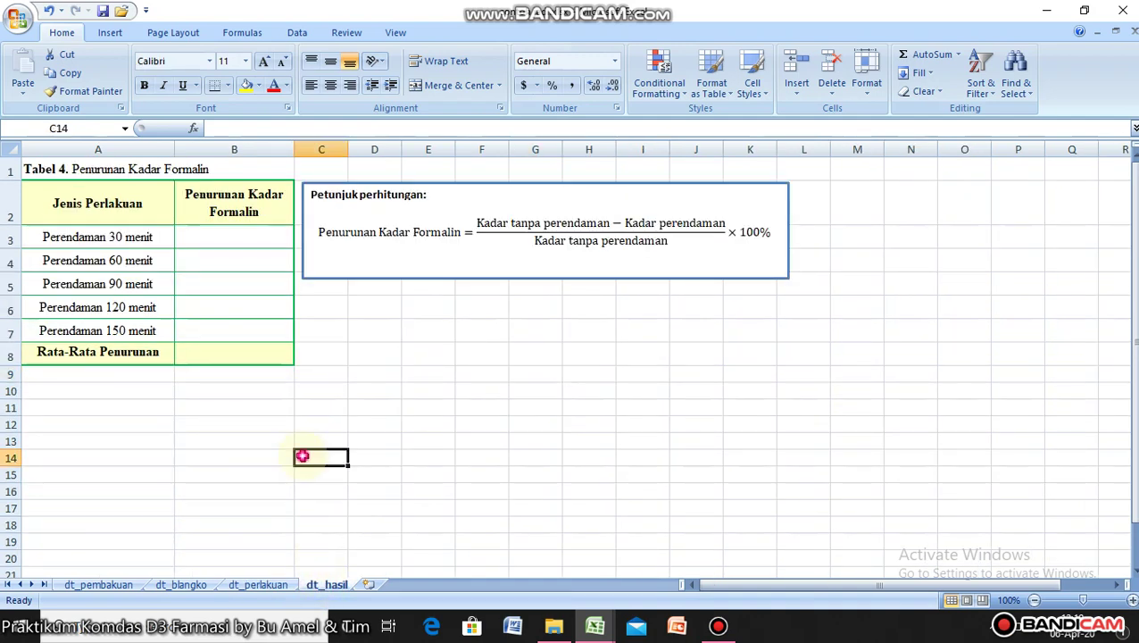
pyautogui.click(270, 587)
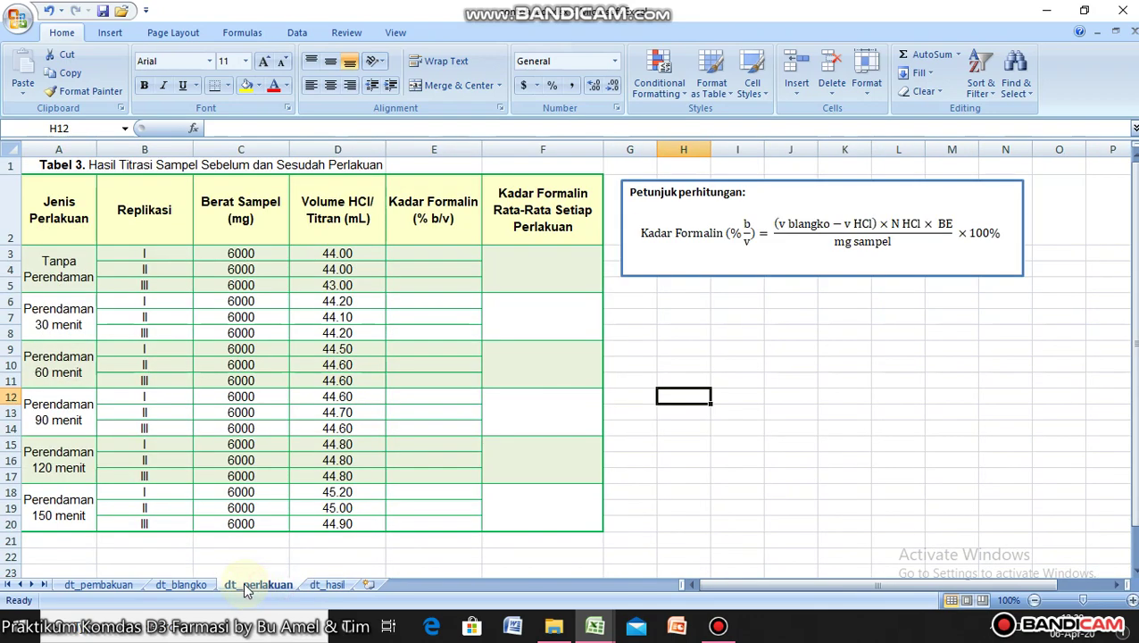
pyautogui.click(189, 584)
pyautogui.click(243, 586)
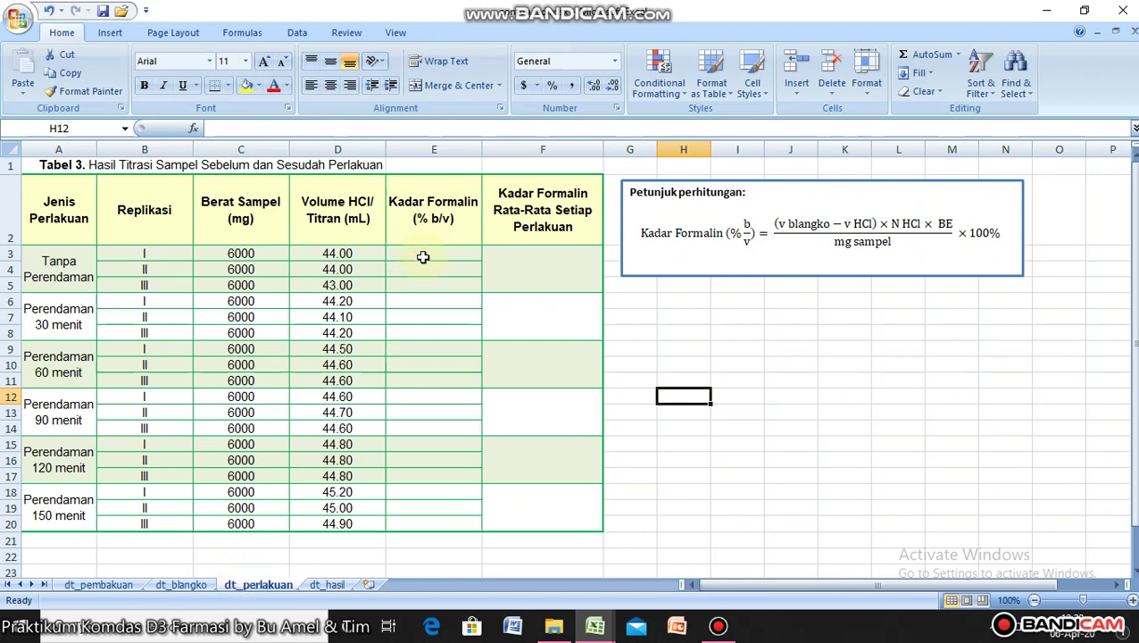
pyautogui.click(423, 257)
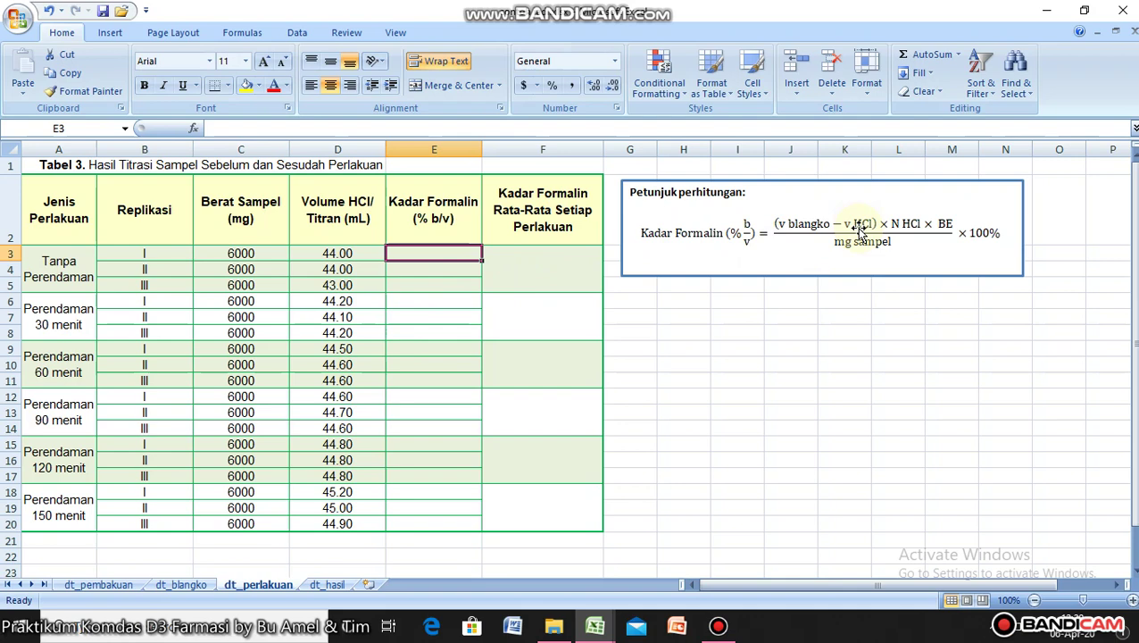
pyautogui.click(183, 585)
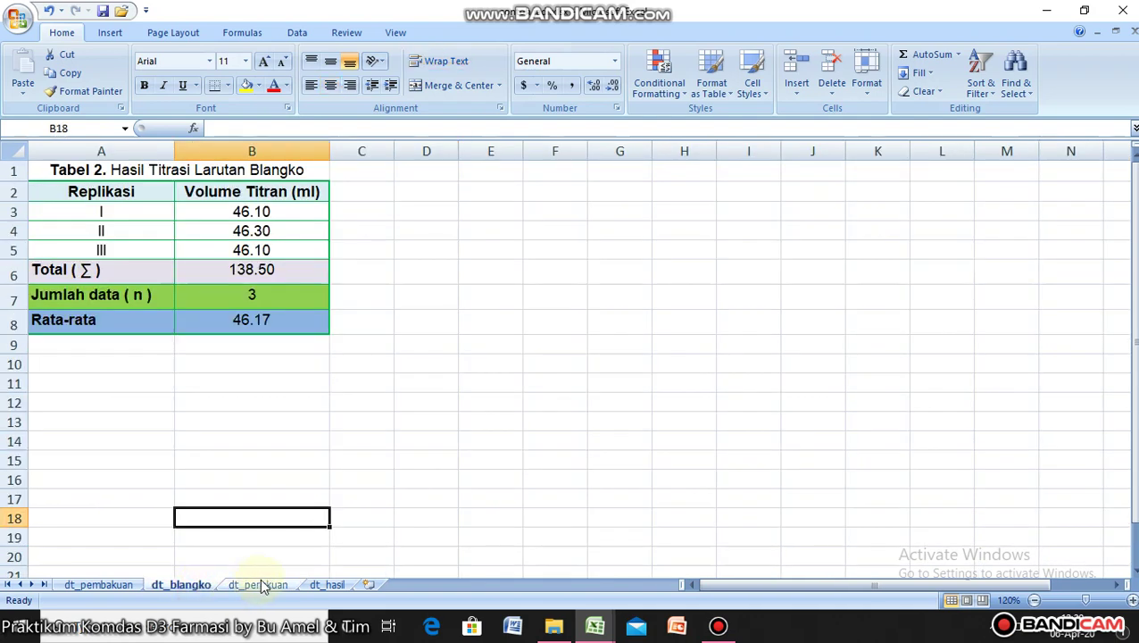
# Check the average in dt_blangko B8, then settle back on the dt_perlakuan sheet.
pyautogui.click(261, 585)
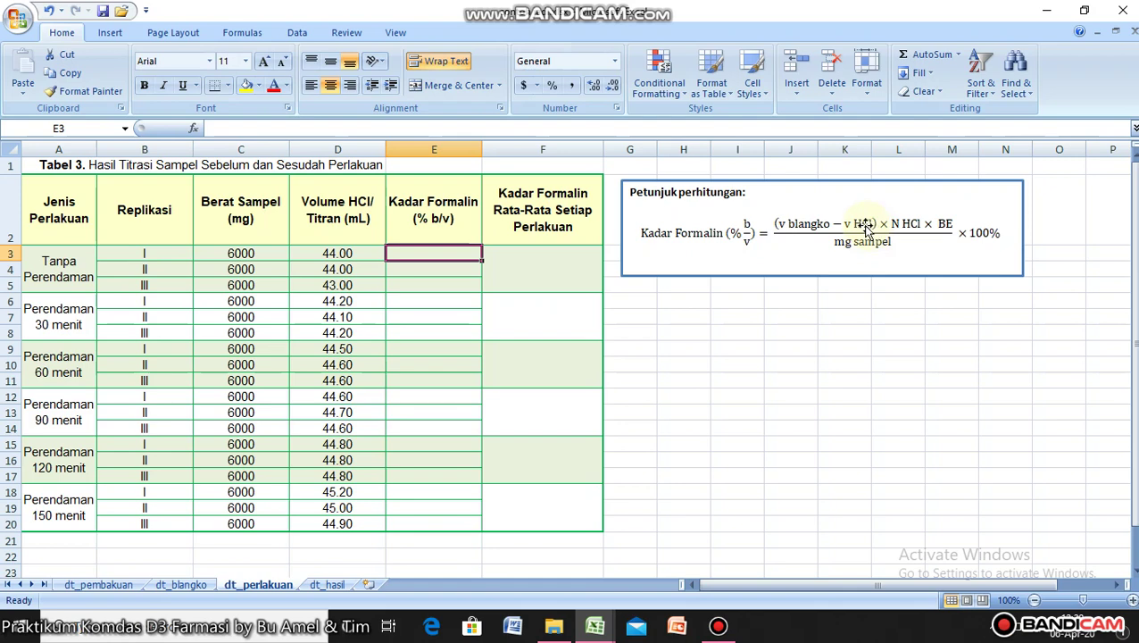
pyautogui.click(183, 584)
pyautogui.click(251, 323)
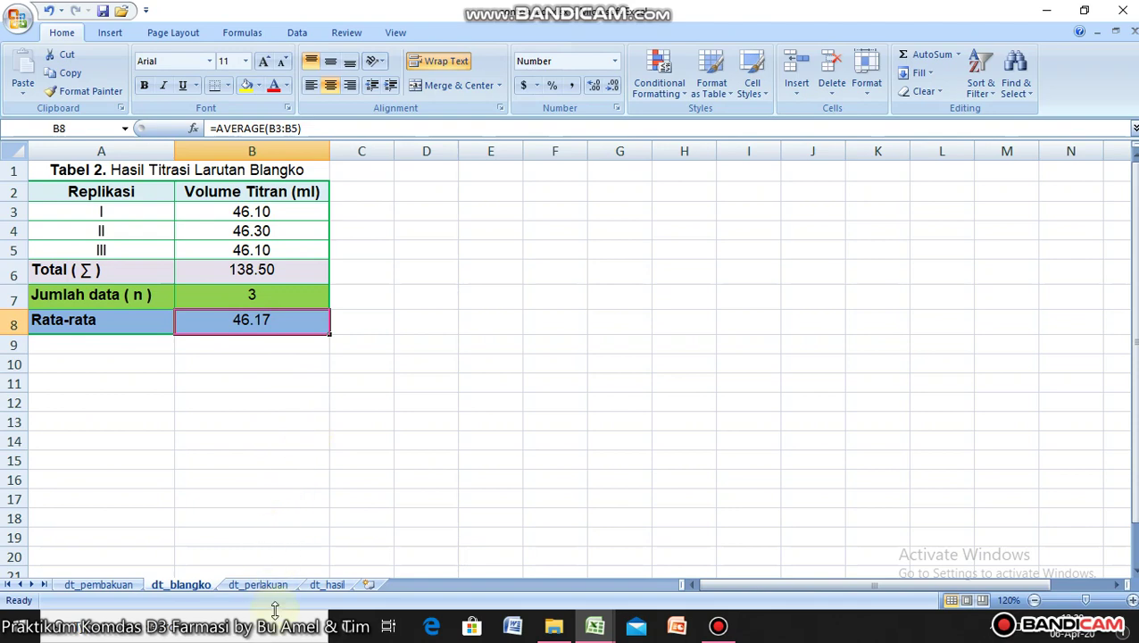
pyautogui.click(266, 582)
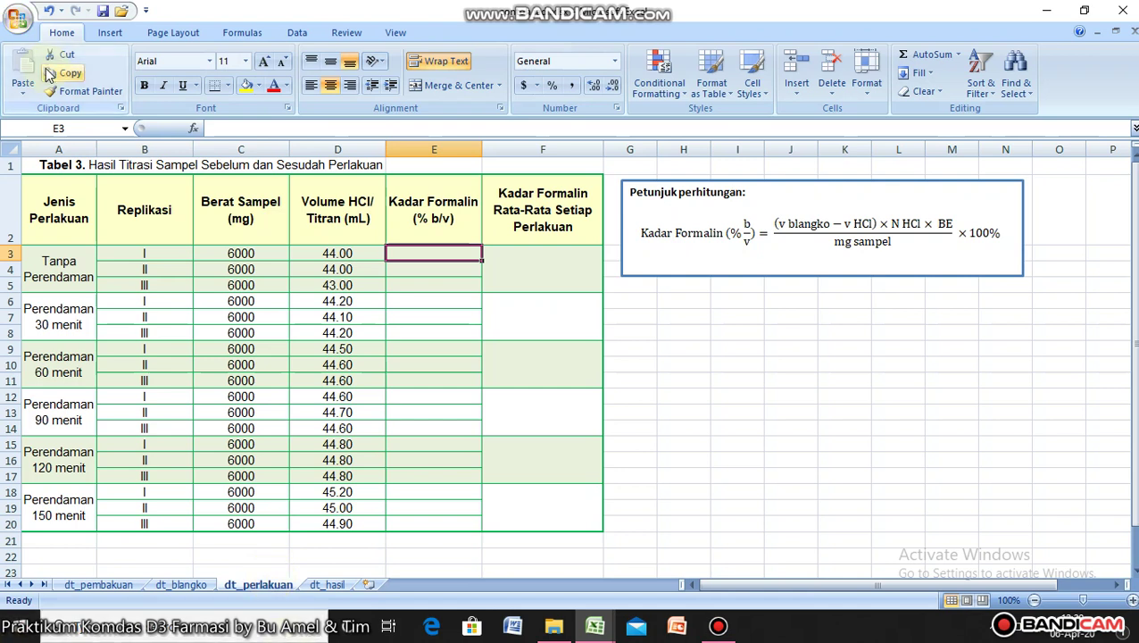
pyautogui.write('\\]')
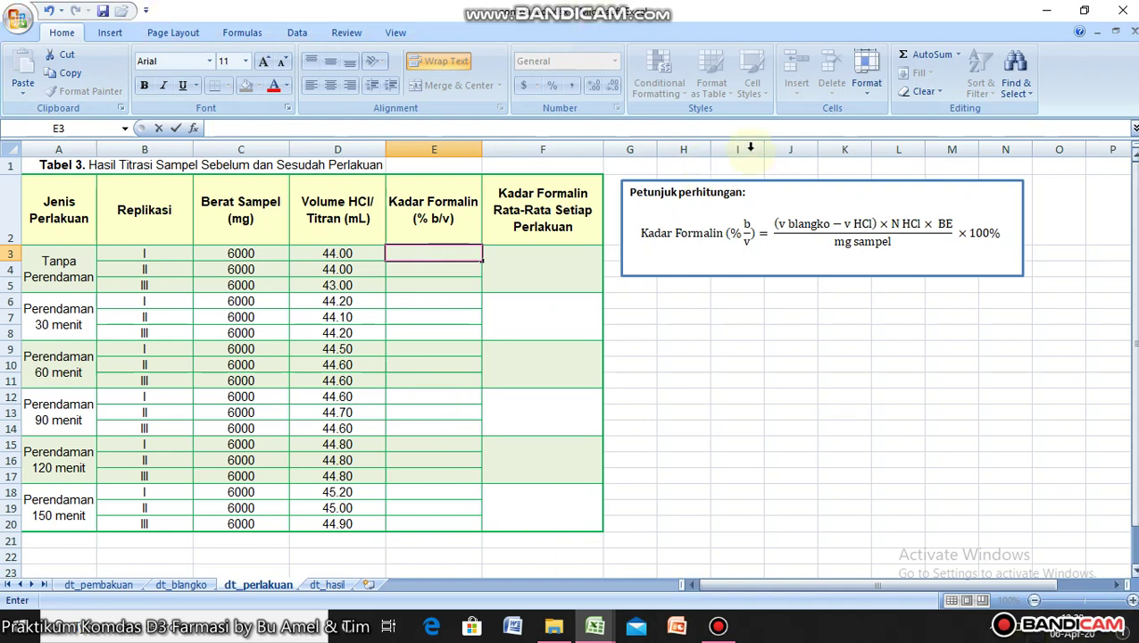
pyautogui.click(178, 587)
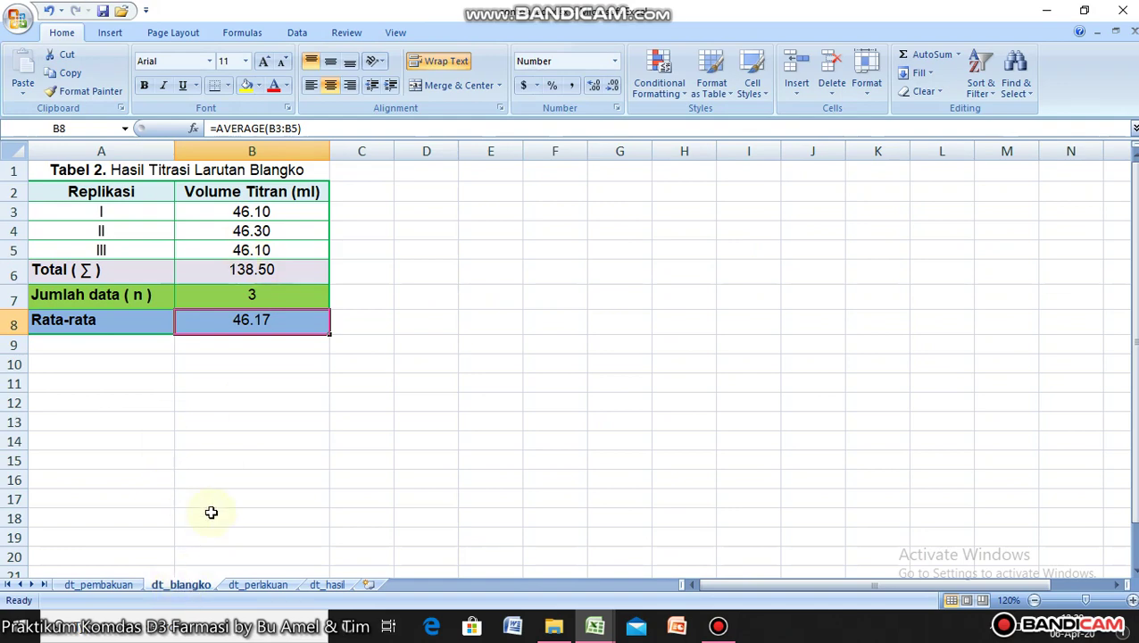
pyautogui.click(259, 586)
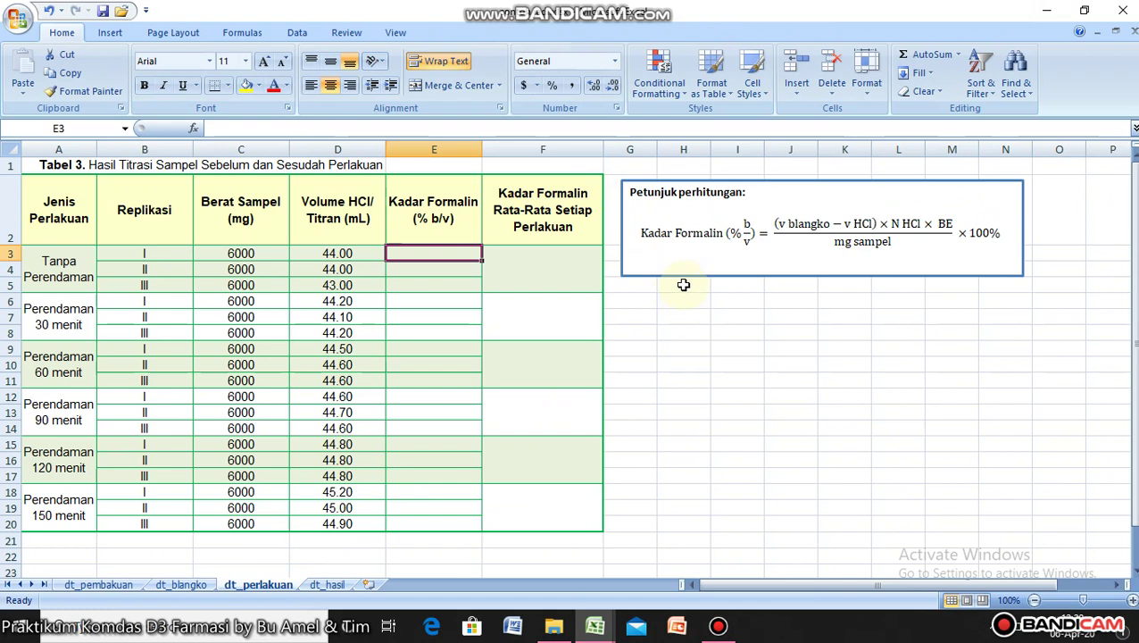
# Enter the label 'Blangko' in E1 of dt_perlakuan and centre it.
pyautogui.click(495, 161)
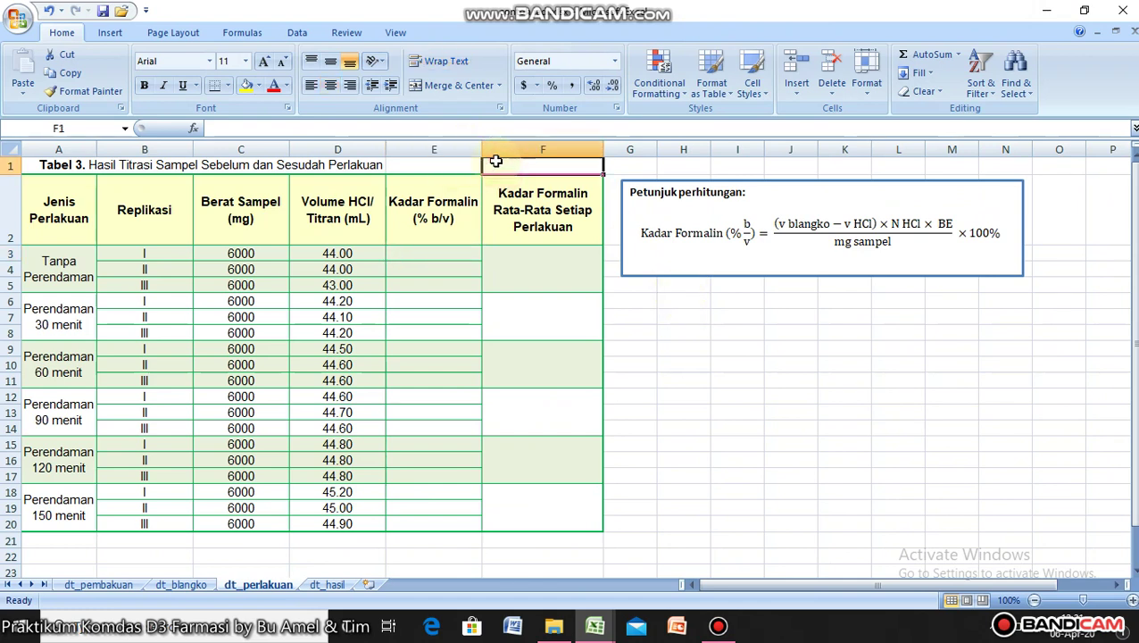
pyautogui.click(453, 163)
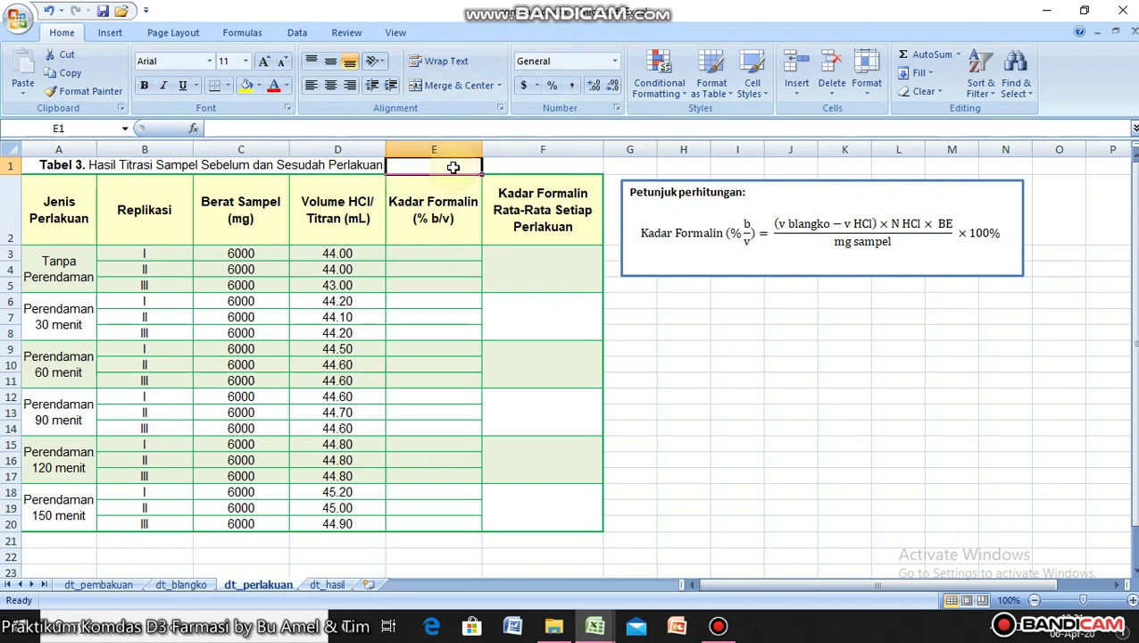
pyautogui.write('b')
pyautogui.press('BackSpace')
pyautogui.press('BackSpace')
pyautogui.press('BackSpace')
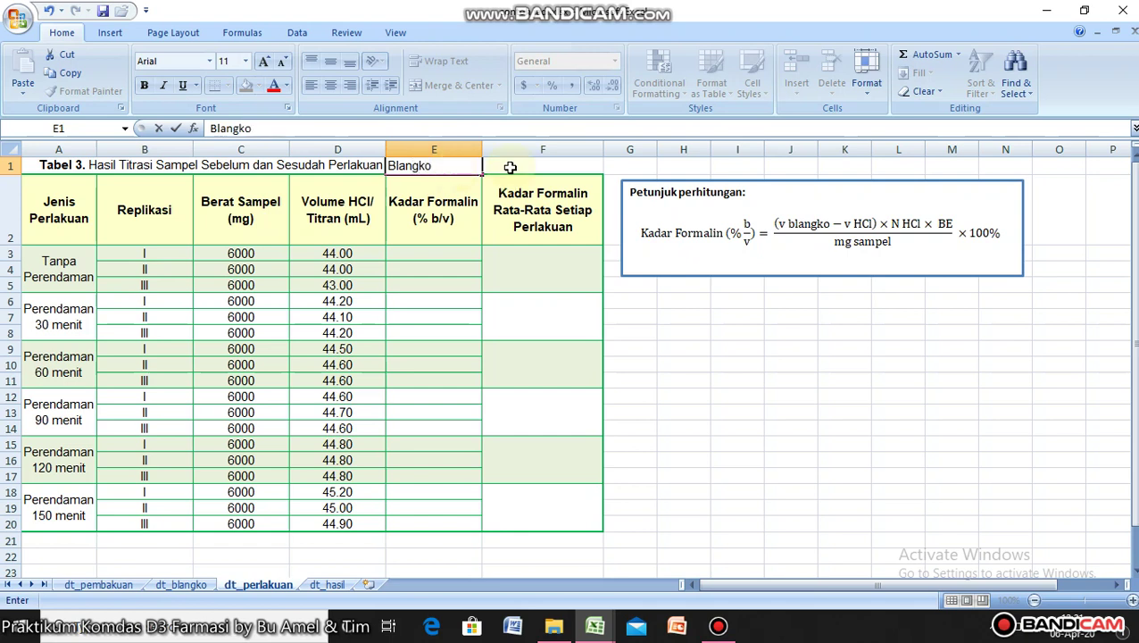
pyautogui.moveTo(576, 277); pyautogui.dragTo(580, 321)
pyautogui.click(428, 165)
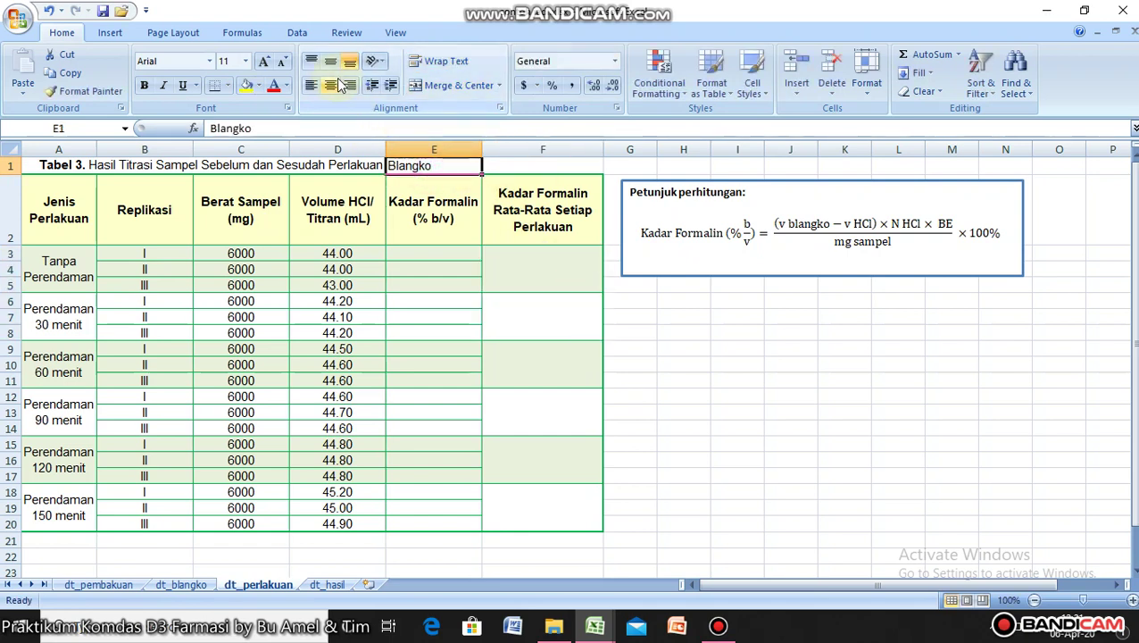
pyautogui.click(330, 86)
pyautogui.click(578, 166)
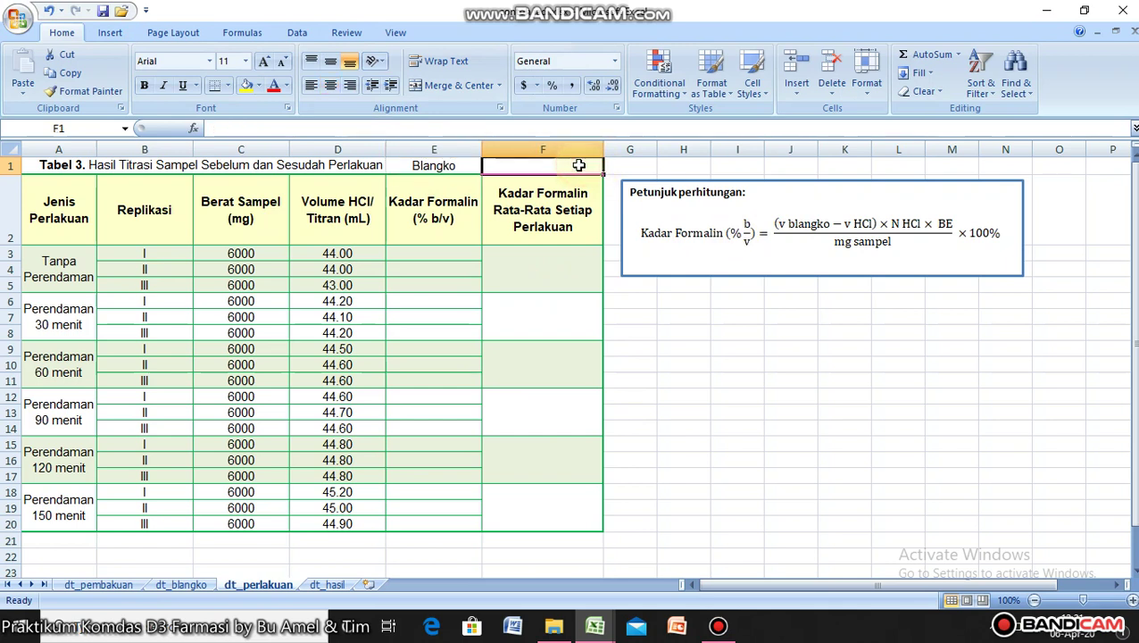
# Link F1 to =dt_blangko!B8 (46.17) and give it a yellow fill.
pyautogui.write('=')
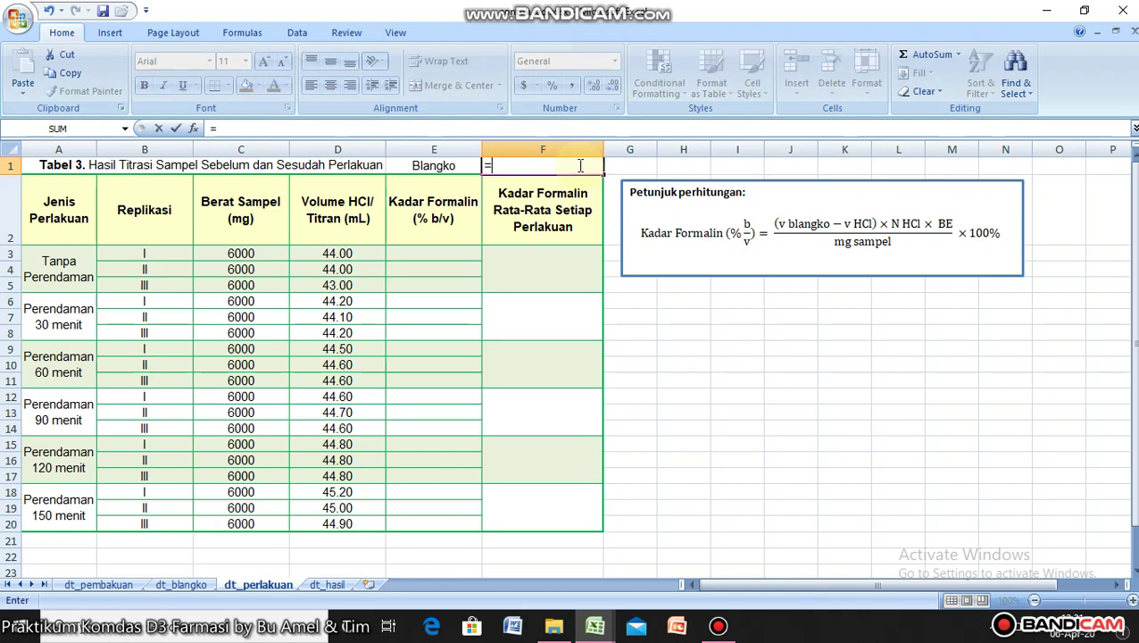
pyautogui.click(182, 584)
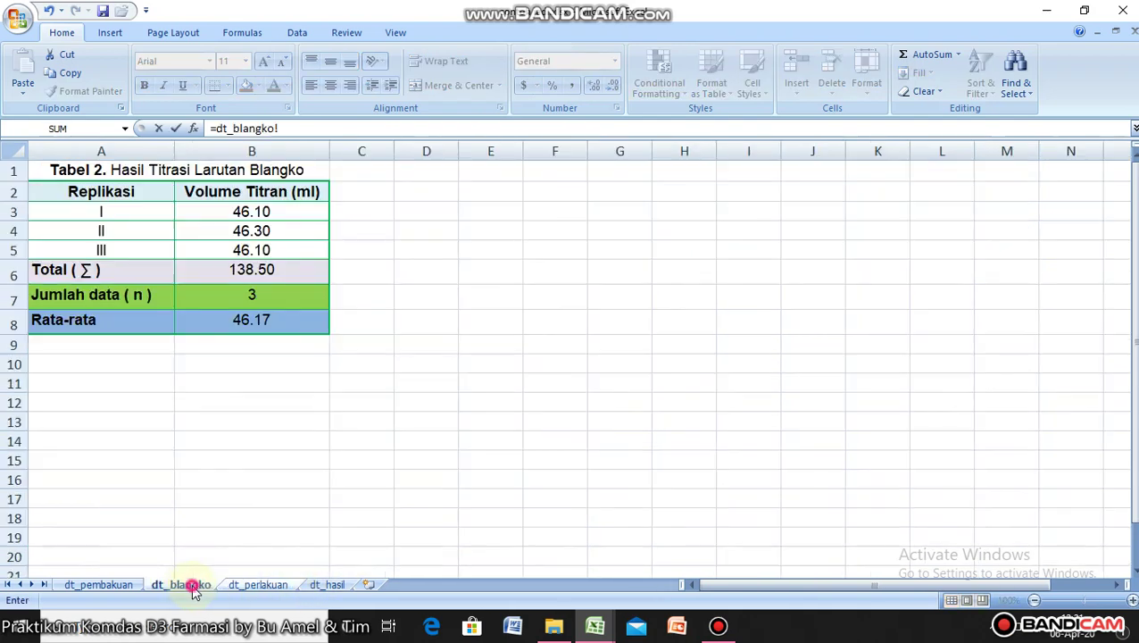
pyautogui.click(251, 321)
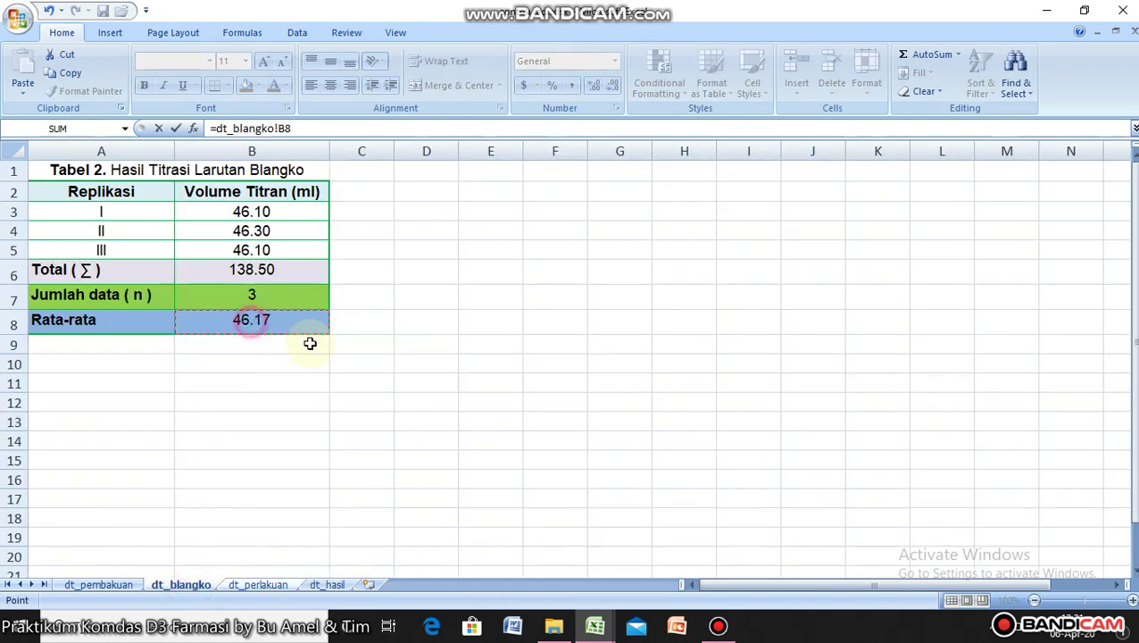
pyautogui.press('Return')
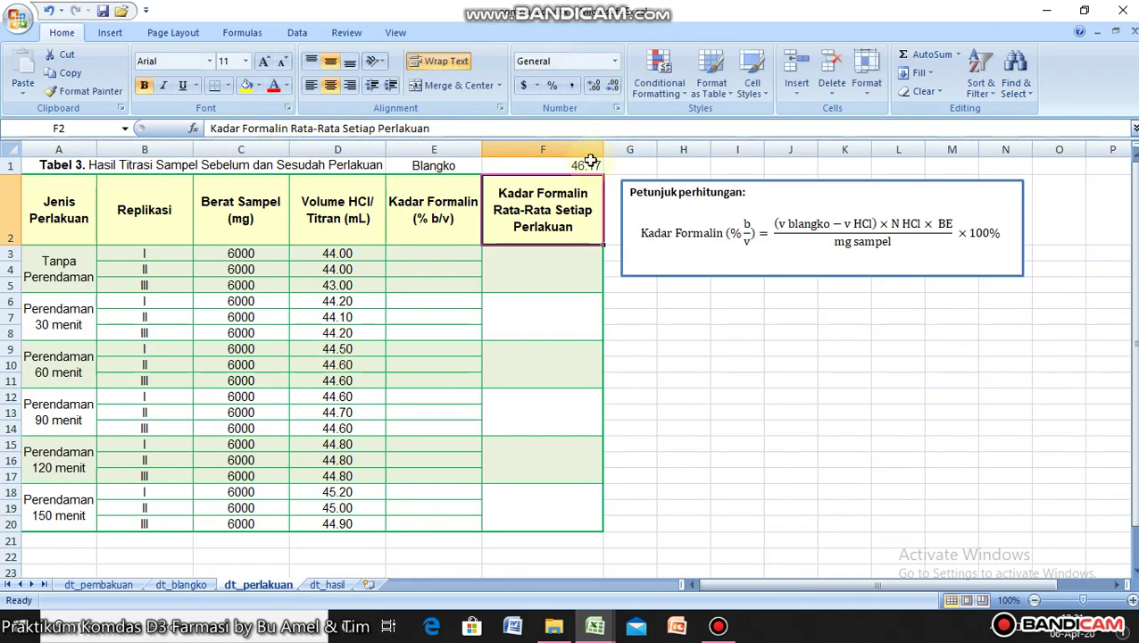
pyautogui.click(584, 162)
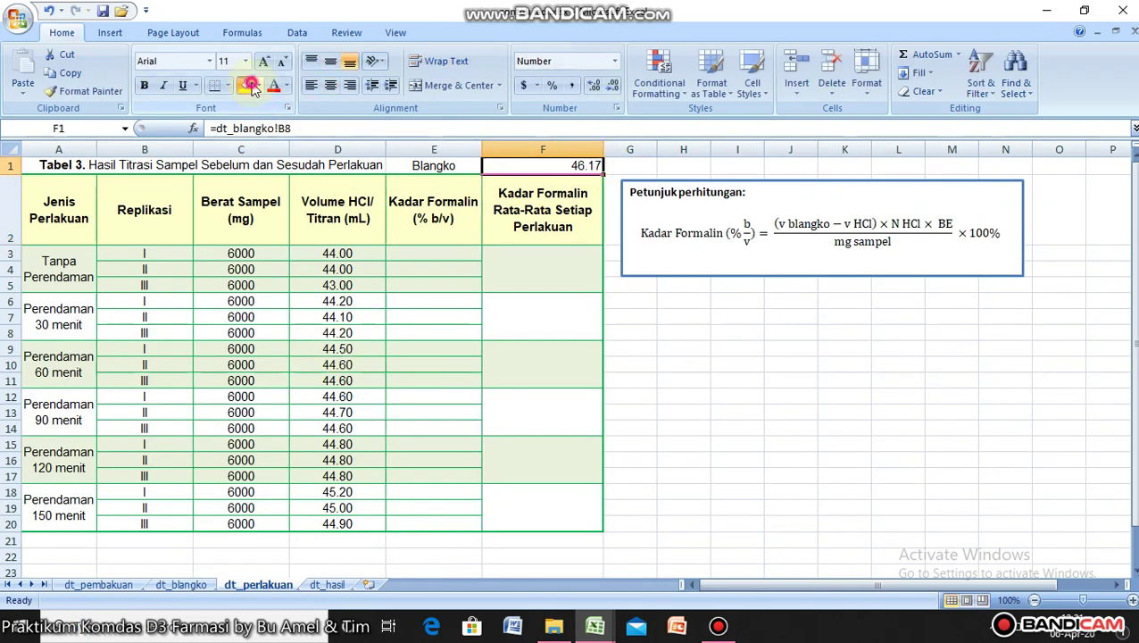
pyautogui.click(245, 85)
pyautogui.click(686, 382)
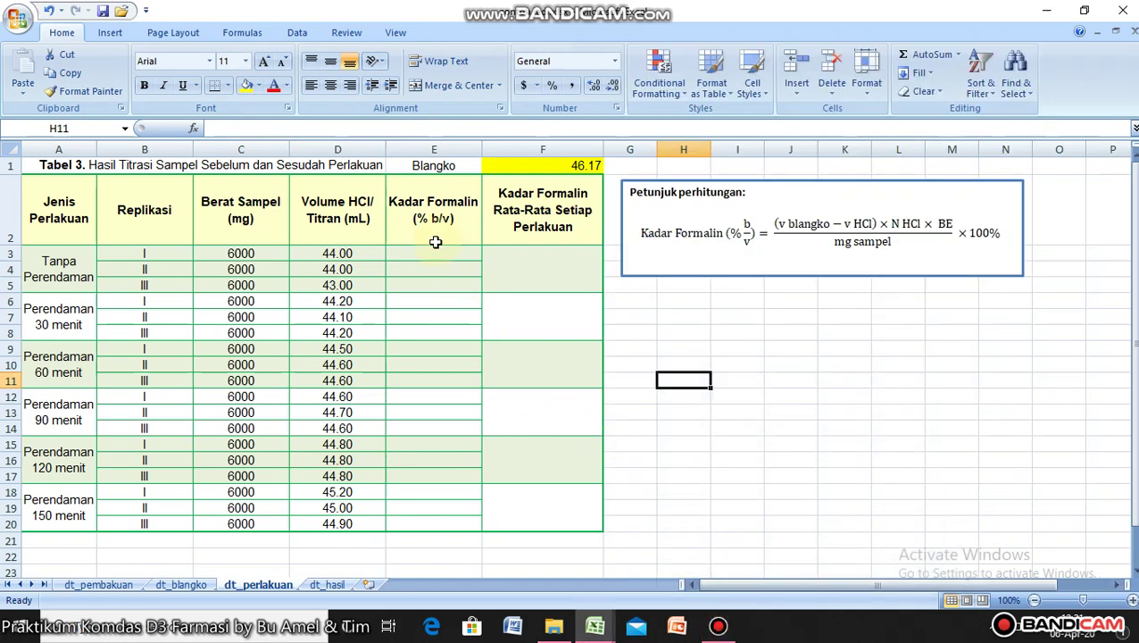
pyautogui.click(435, 253)
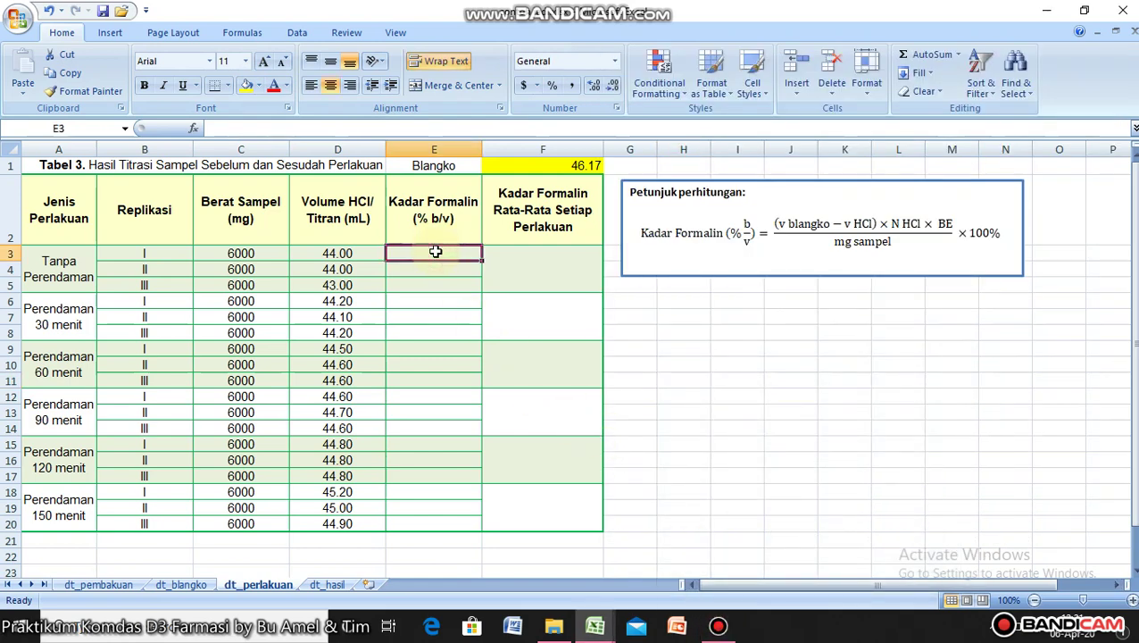
pyautogui.write('=(')
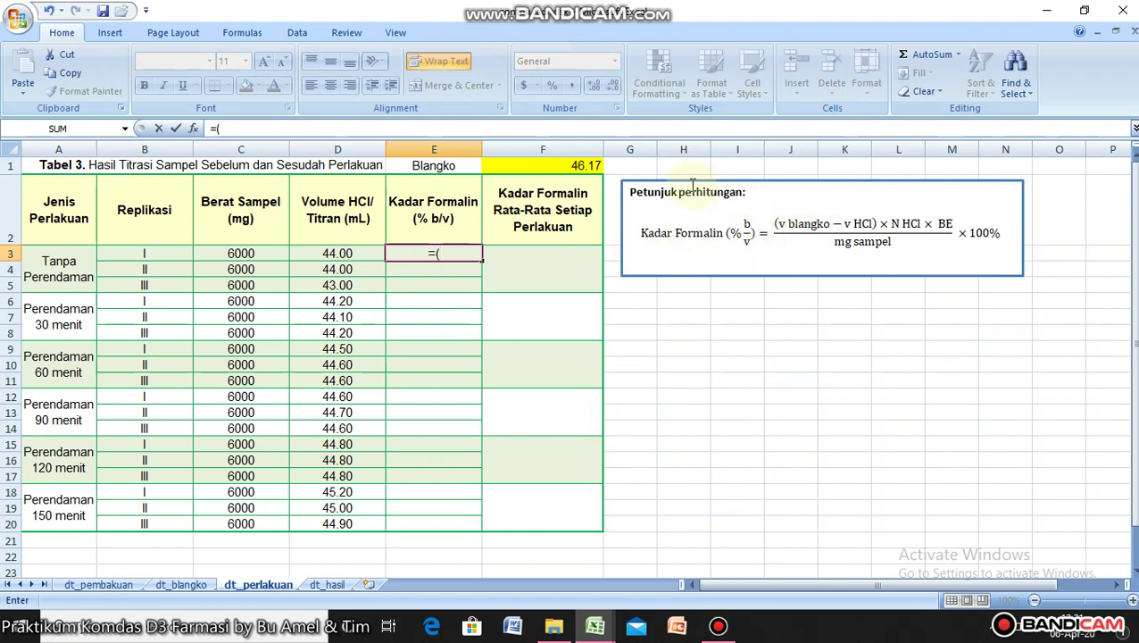
pyautogui.click(584, 164)
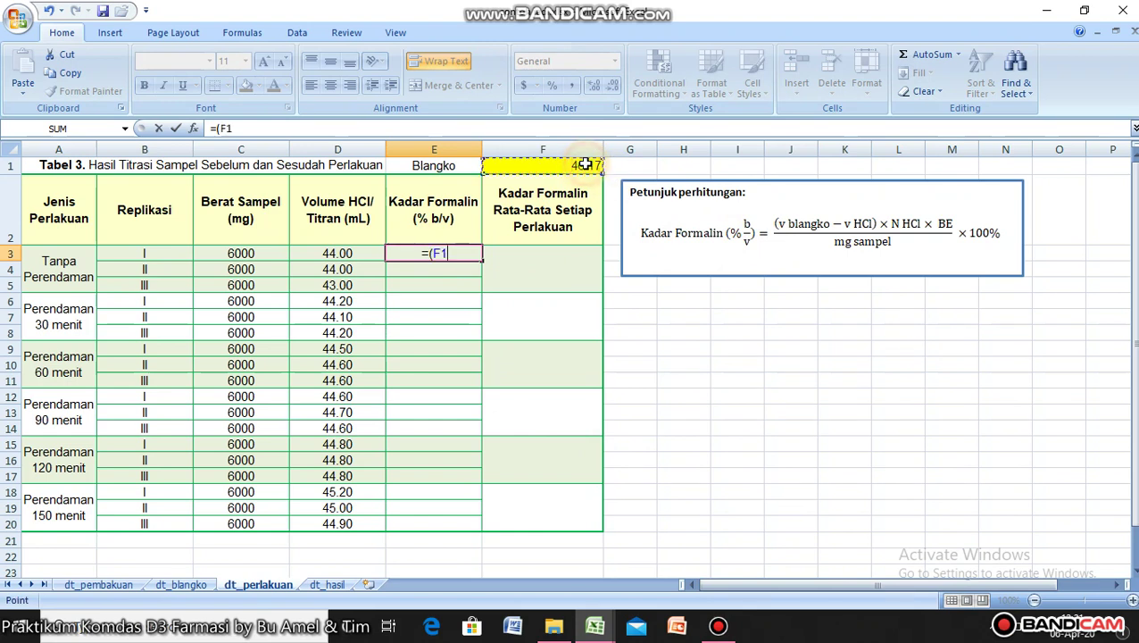
pyautogui.write('-')
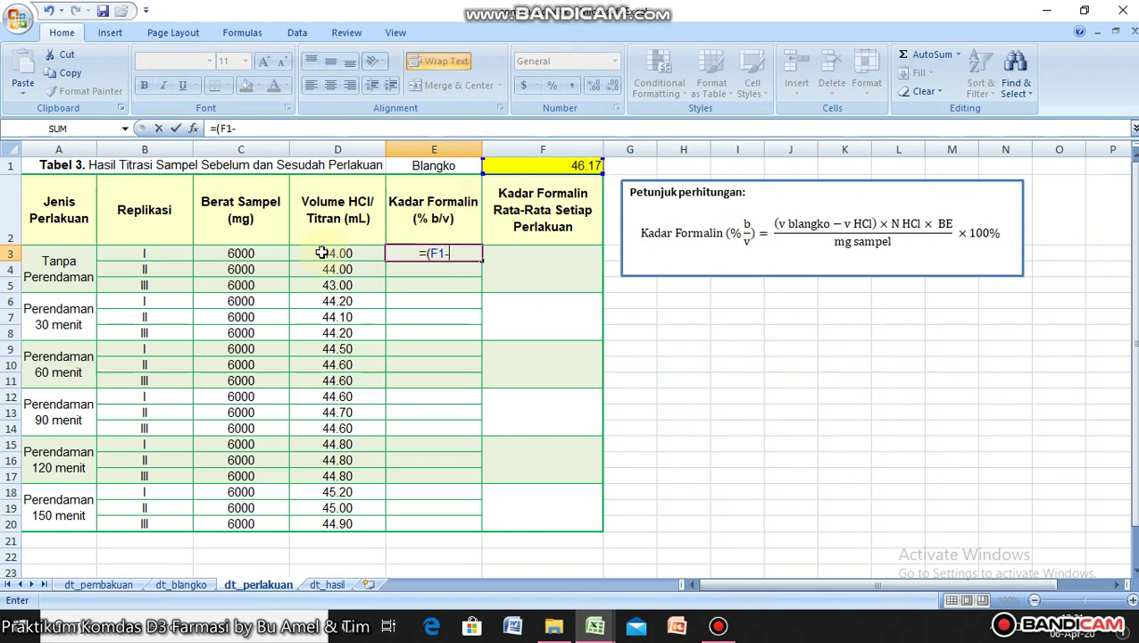
pyautogui.click(322, 253)
pyautogui.write(')')
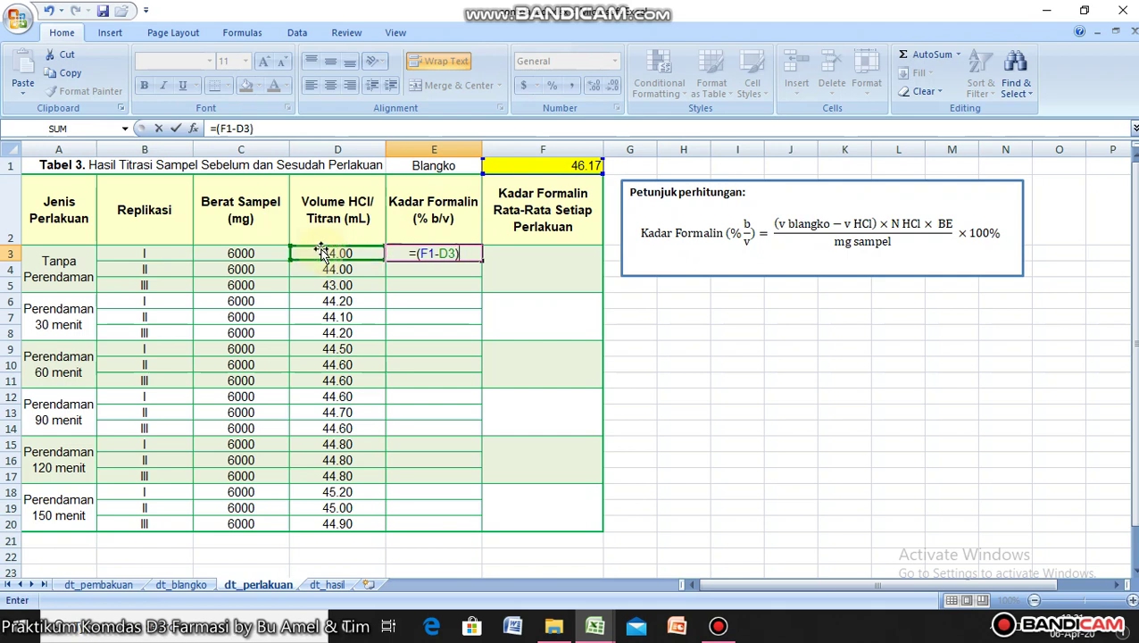
pyautogui.write('*')
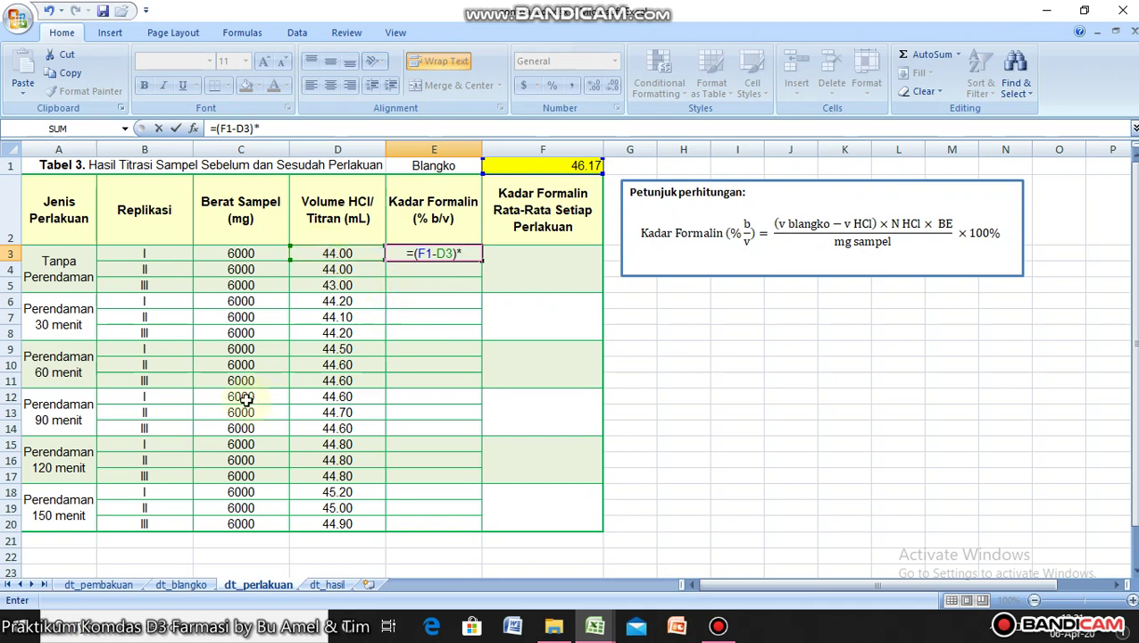
pyautogui.click(99, 584)
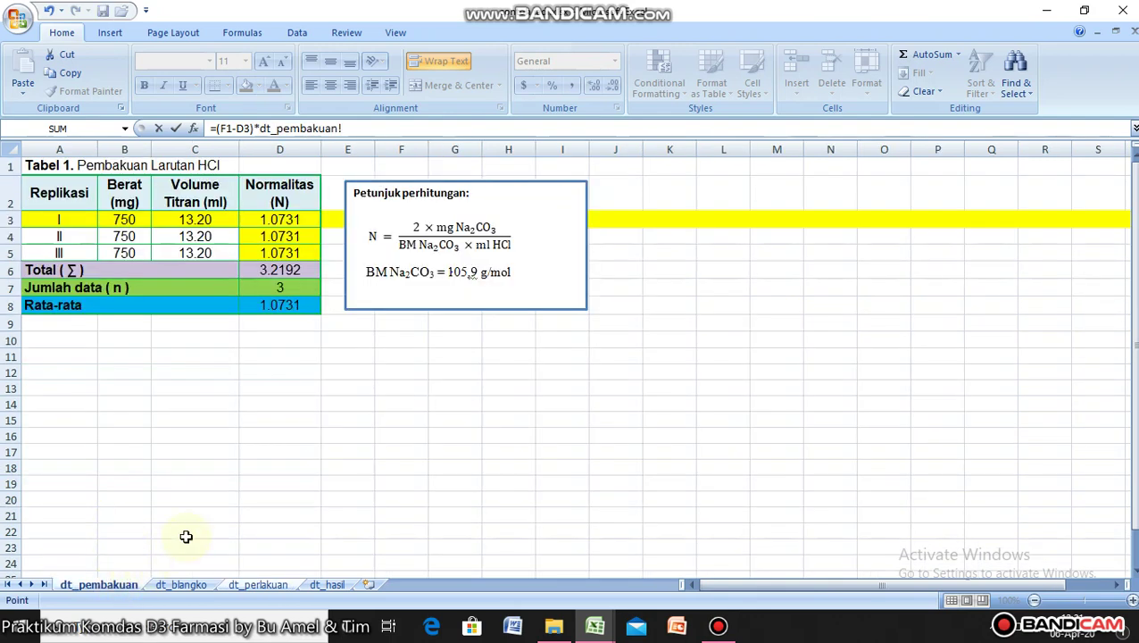
pyautogui.click(281, 305)
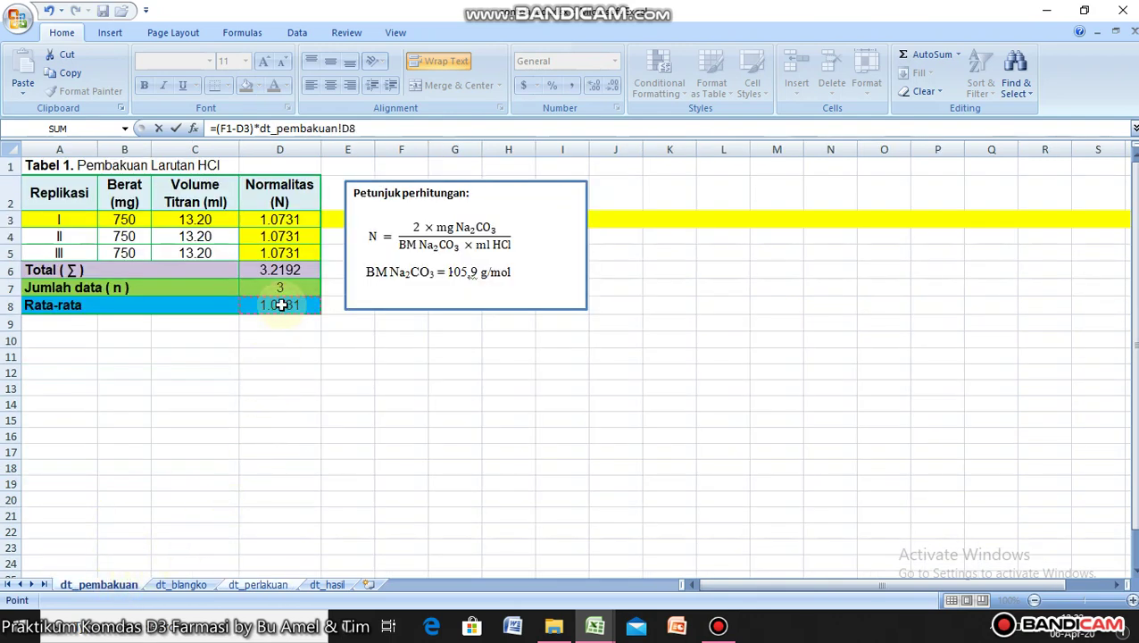
pyautogui.click(258, 585)
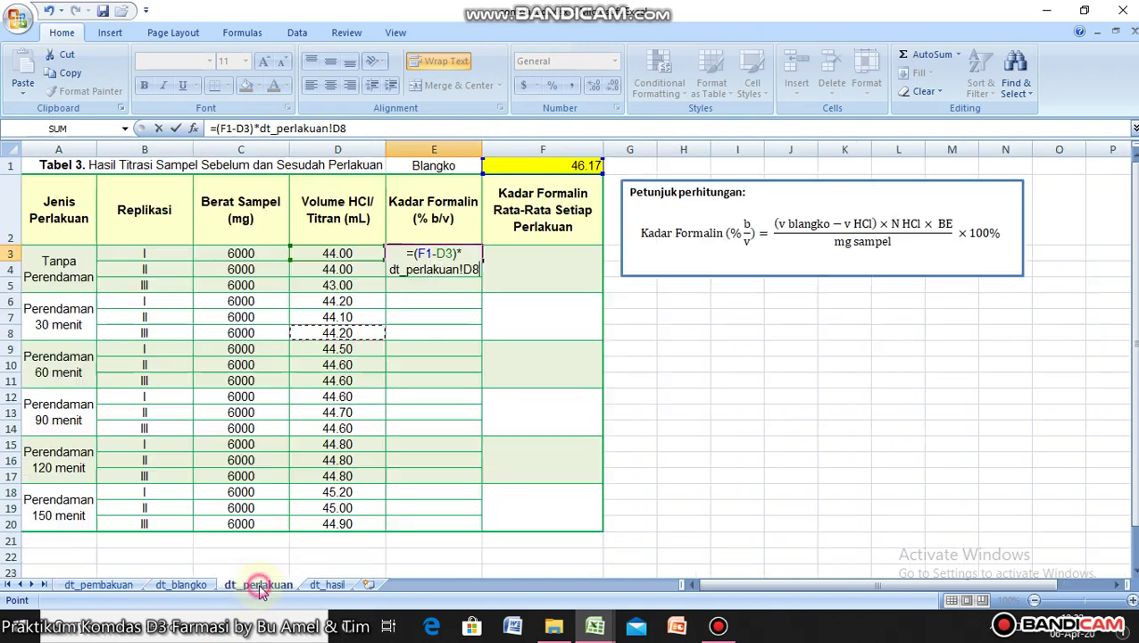
pyautogui.click(676, 330)
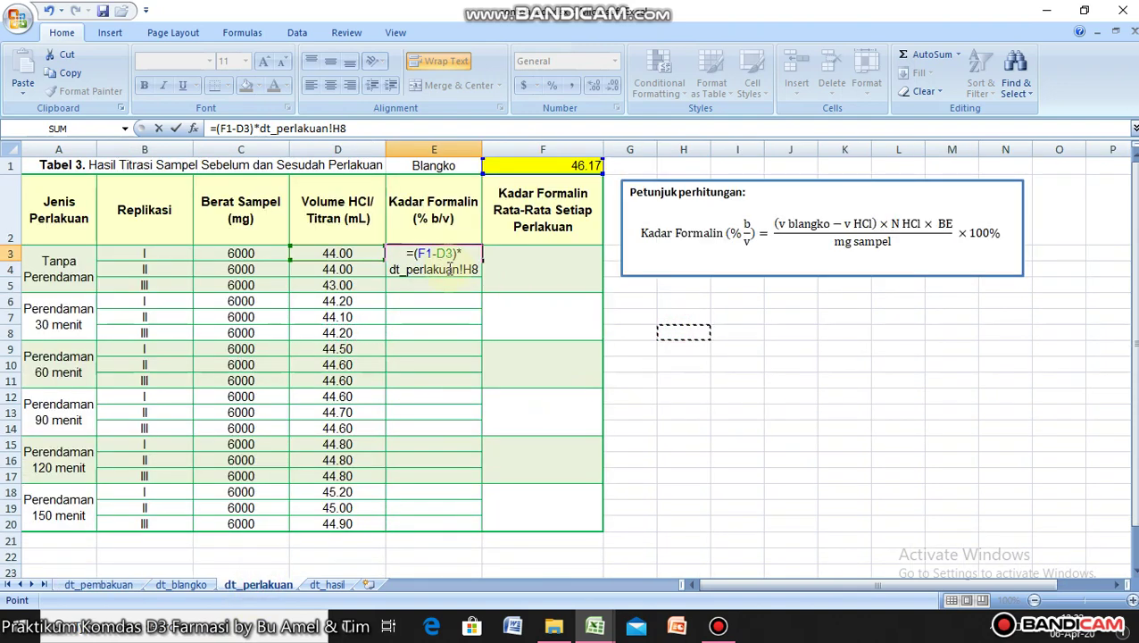
pyautogui.click(458, 275)
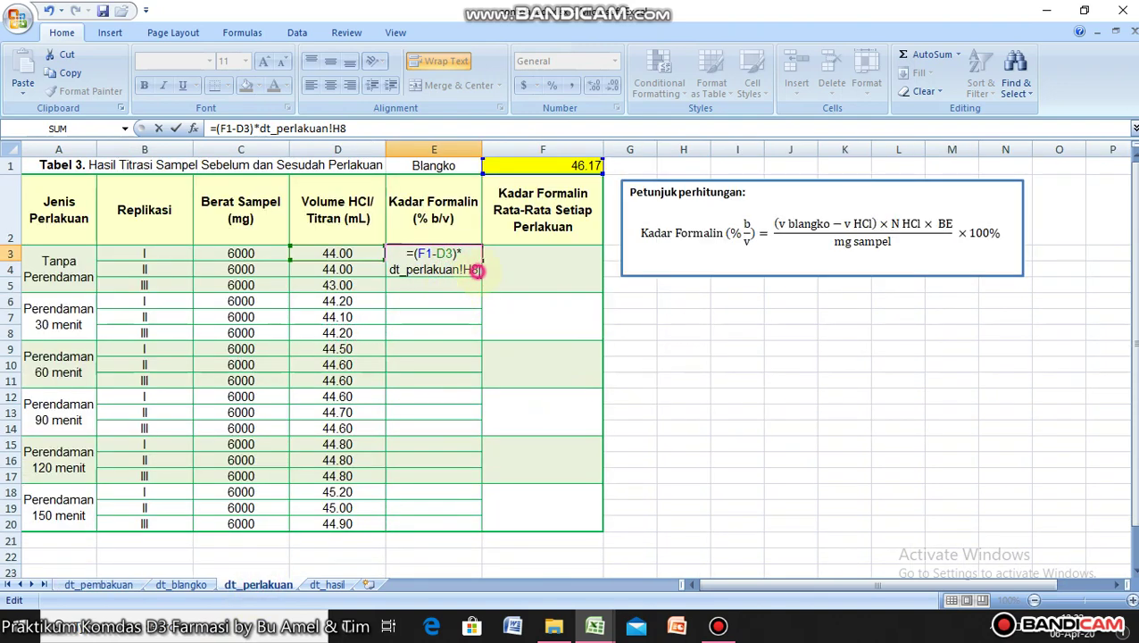
pyautogui.moveTo(477, 271); pyautogui.dragTo(394, 272)
pyautogui.press('BackSpace')
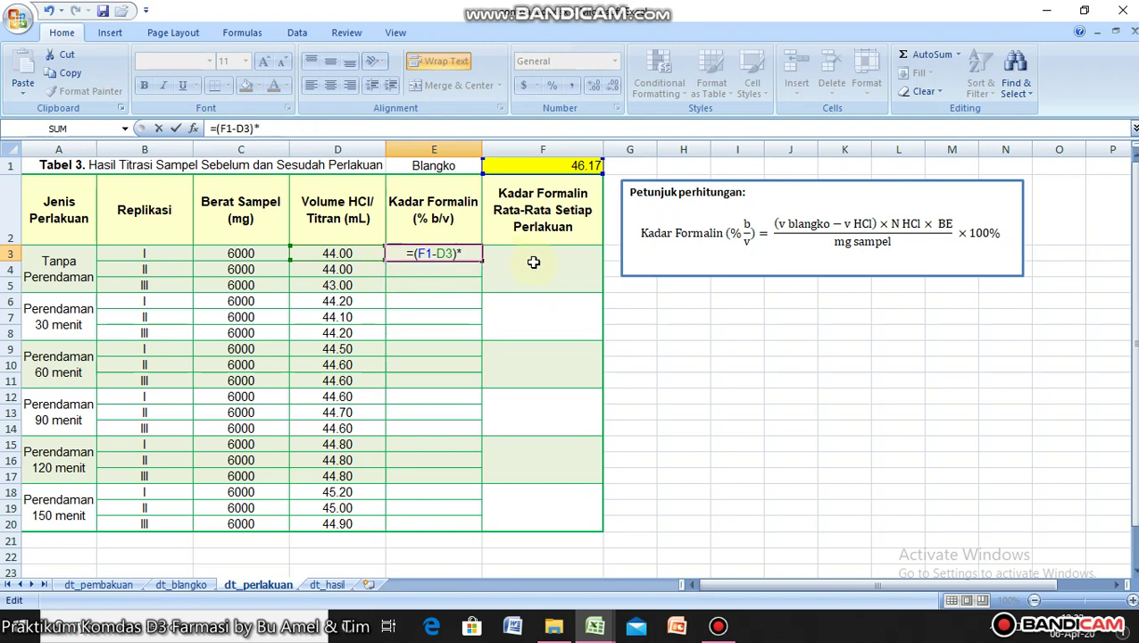
pyautogui.click(718, 625)
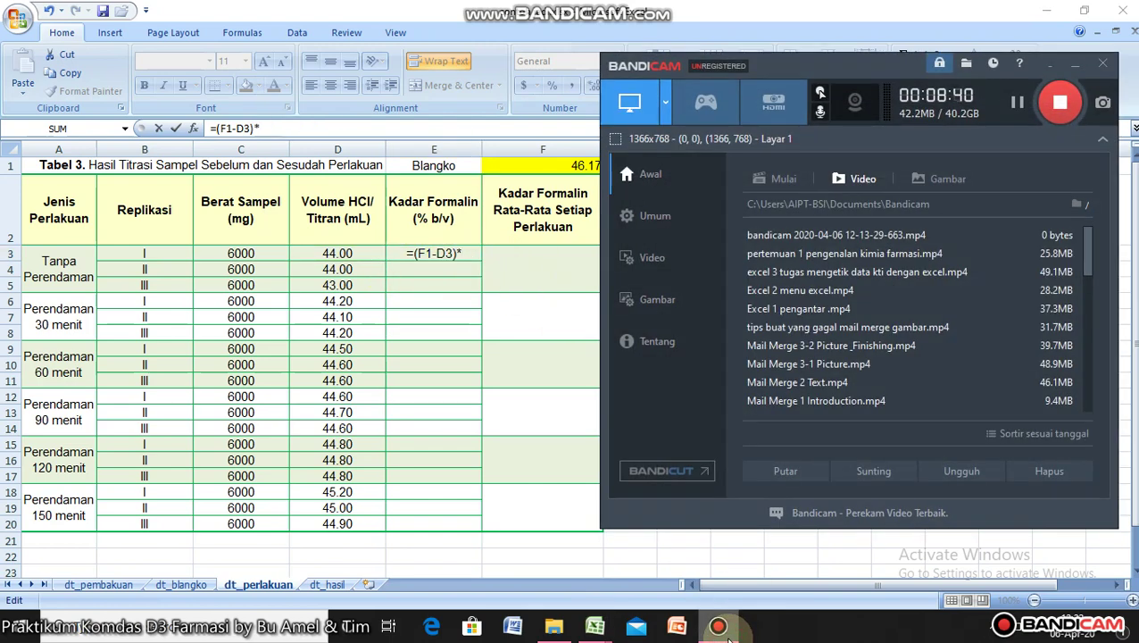
pyautogui.click(718, 626)
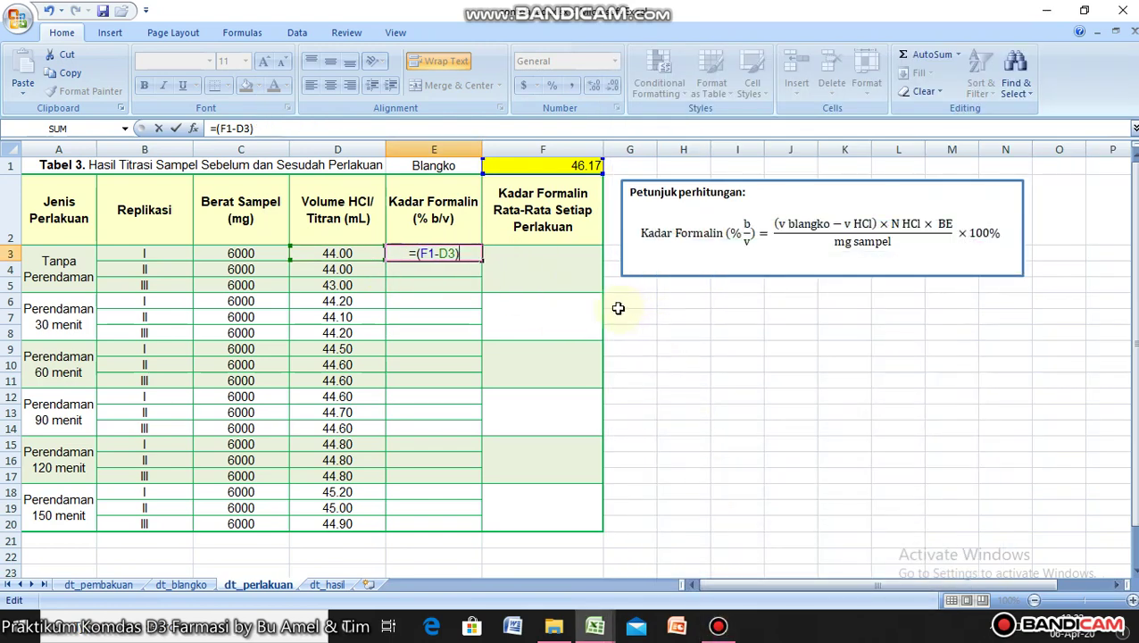
pyautogui.press('BackSpace')
pyautogui.press('BackSpace')
pyautogui.press('BackSpace')
pyautogui.press('Escape')
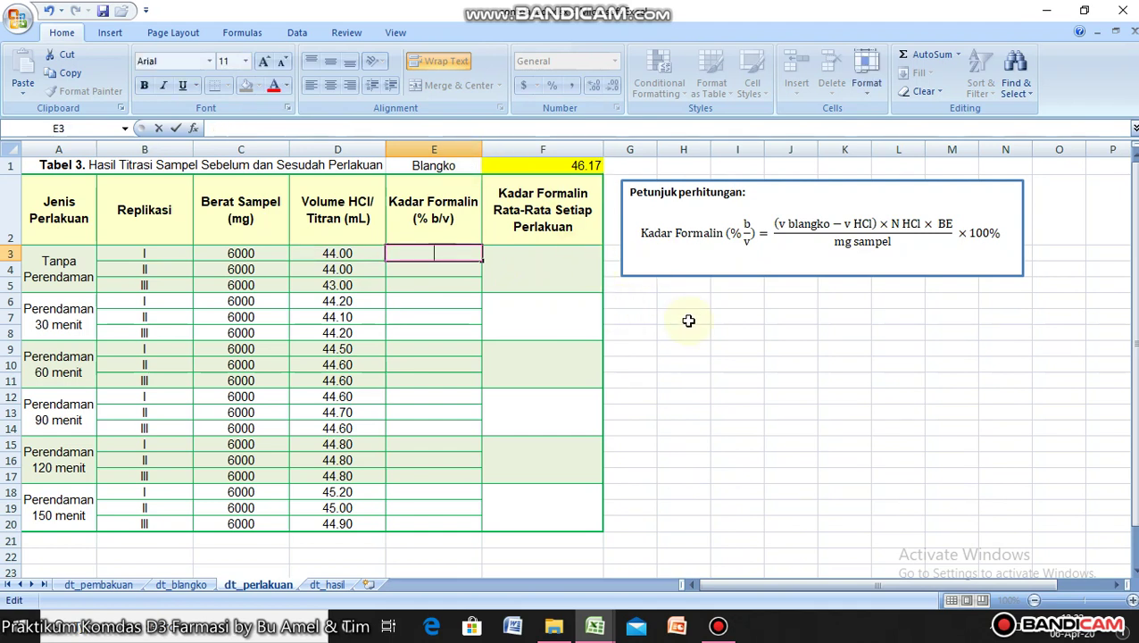
# Label H6 'Blangko' and H7 'N HCl' beside Tabel 3.
pyautogui.click(684, 304)
pyautogui.write('Blangko')
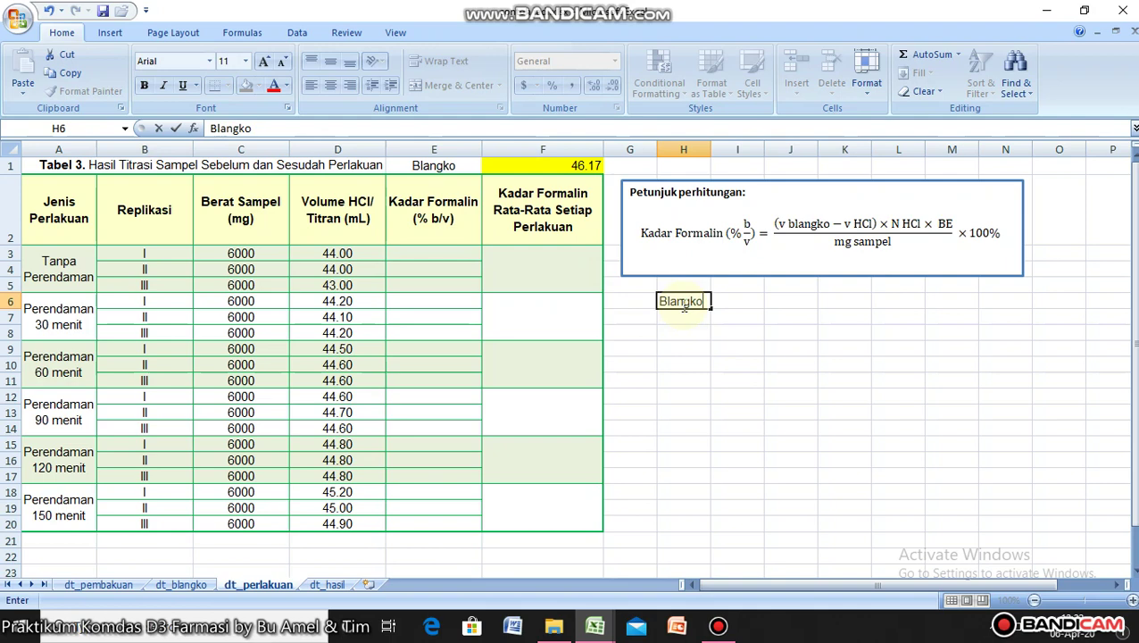
pyautogui.press('Return')
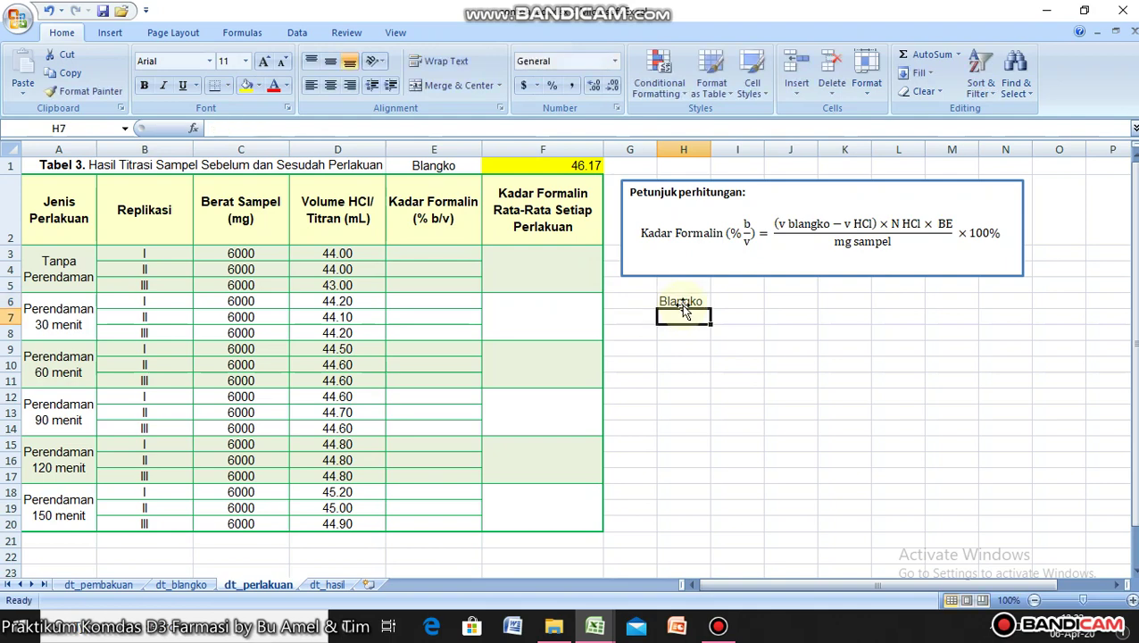
pyautogui.write('N HCl')
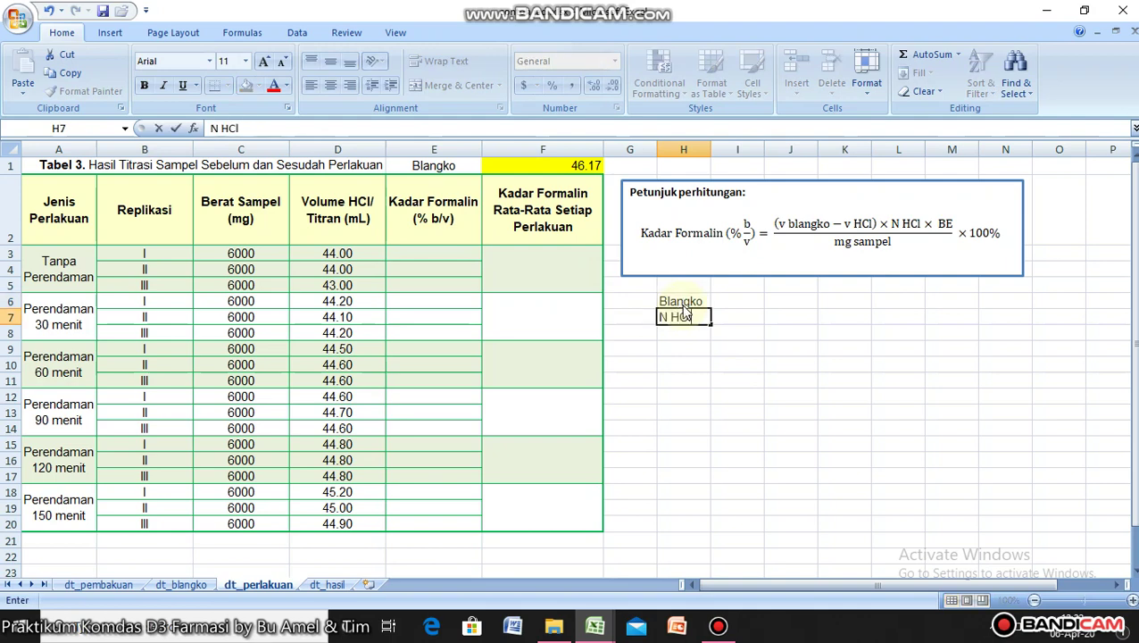
# Link I6 to =dt_blangko!B8 (46.17) and I7 to =dt_pembakuan!D8 (1.07305).
pyautogui.click(732, 300)
pyautogui.write('=')
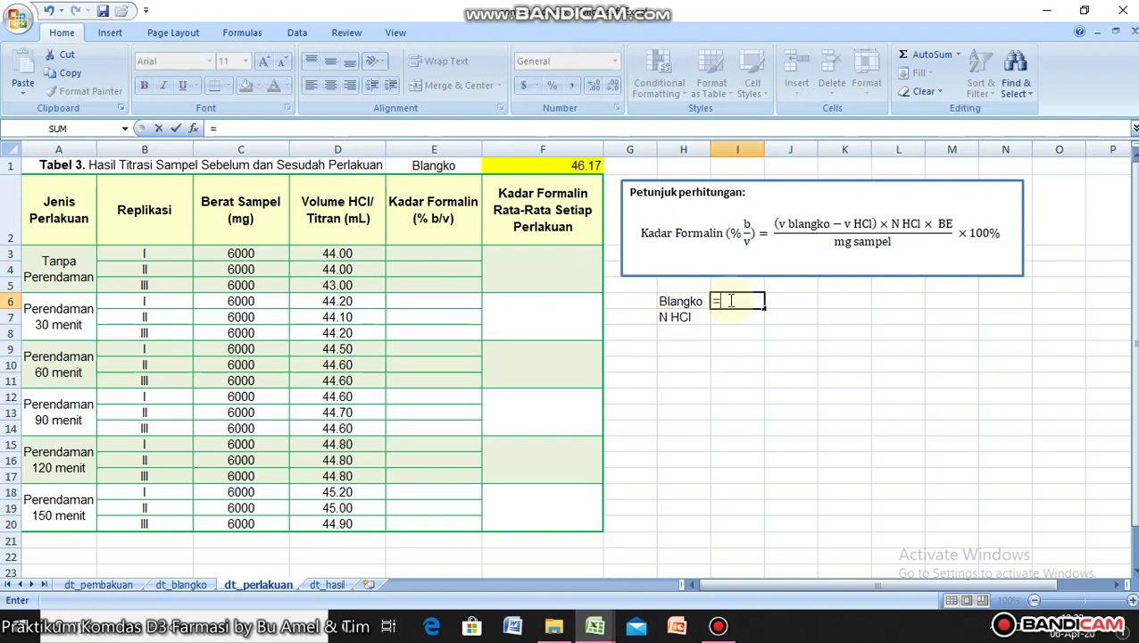
pyautogui.click(181, 584)
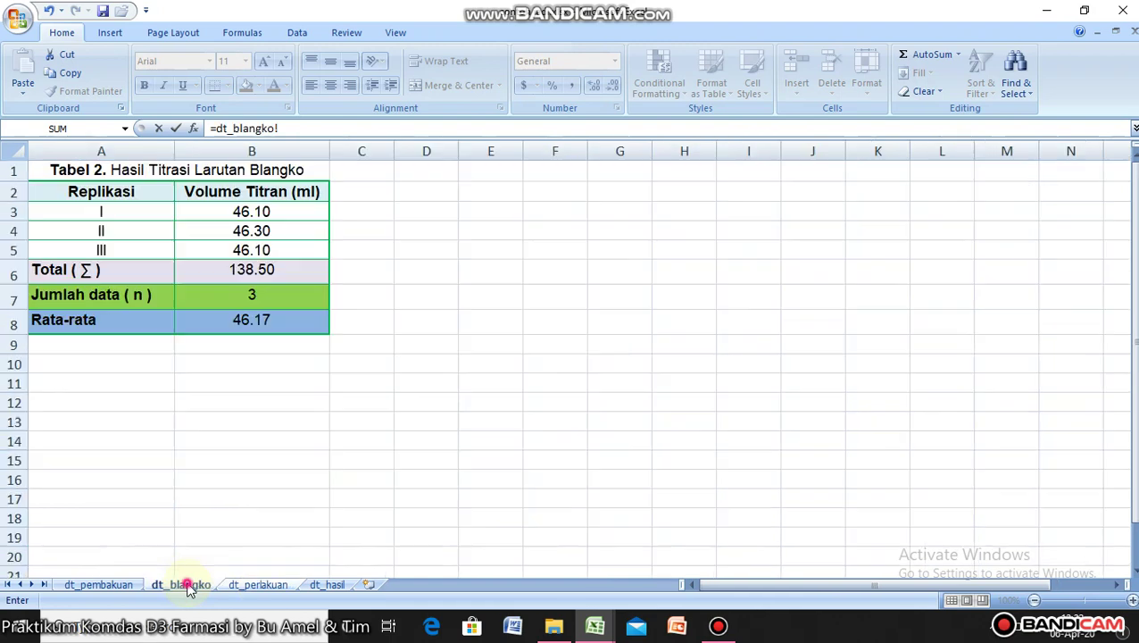
pyautogui.click(268, 323)
pyautogui.press('Return')
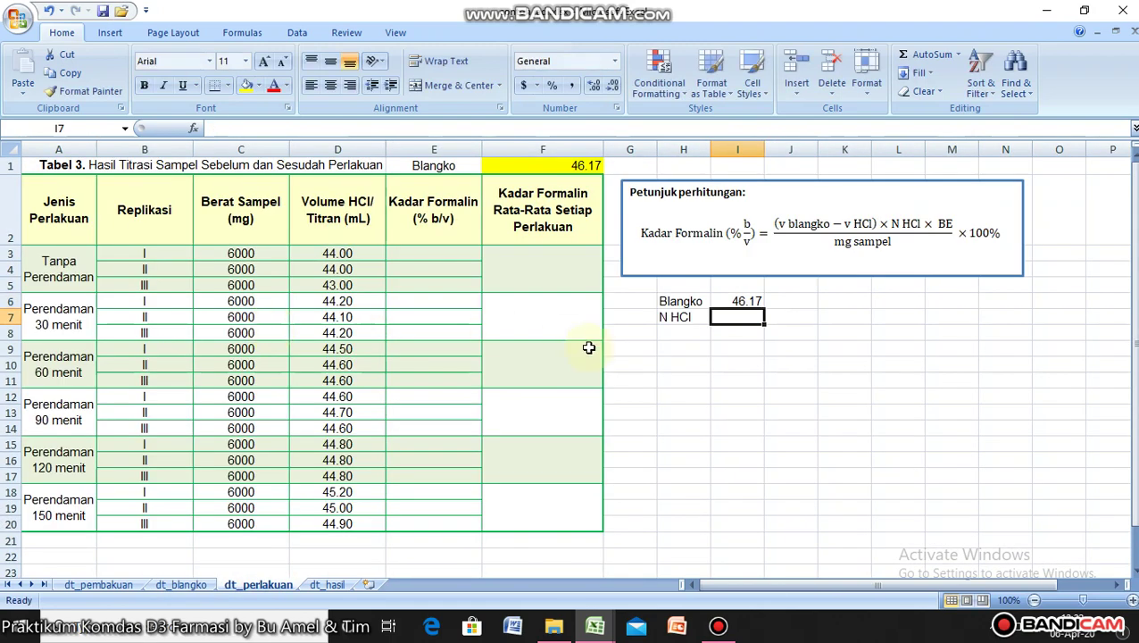
pyautogui.write('=')
pyautogui.click(98, 584)
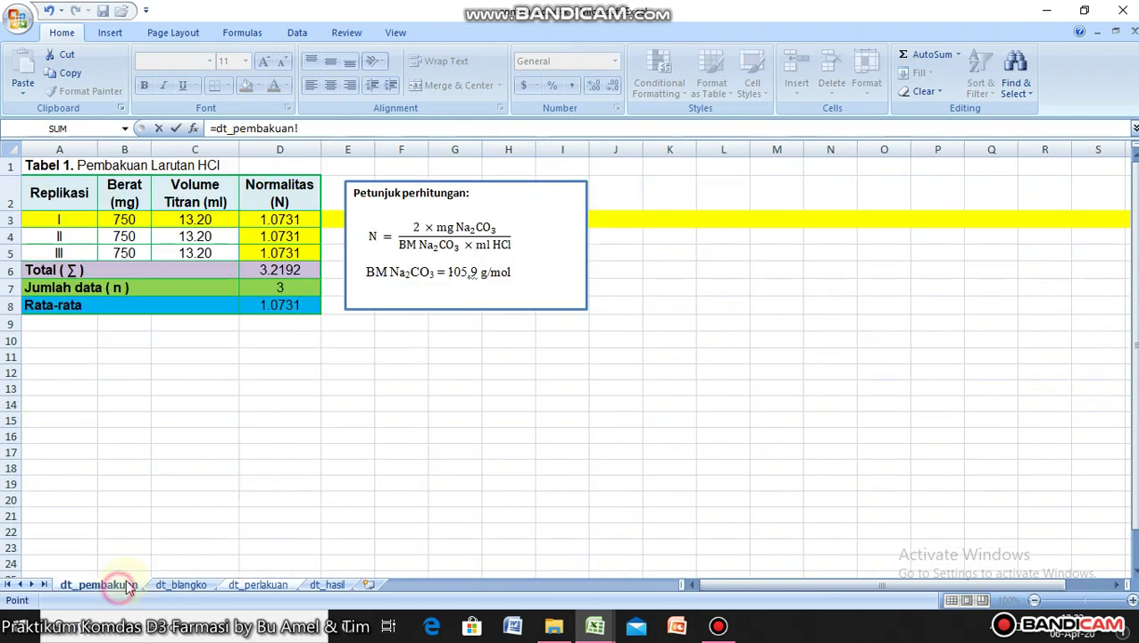
pyautogui.click(280, 305)
pyautogui.press('Return')
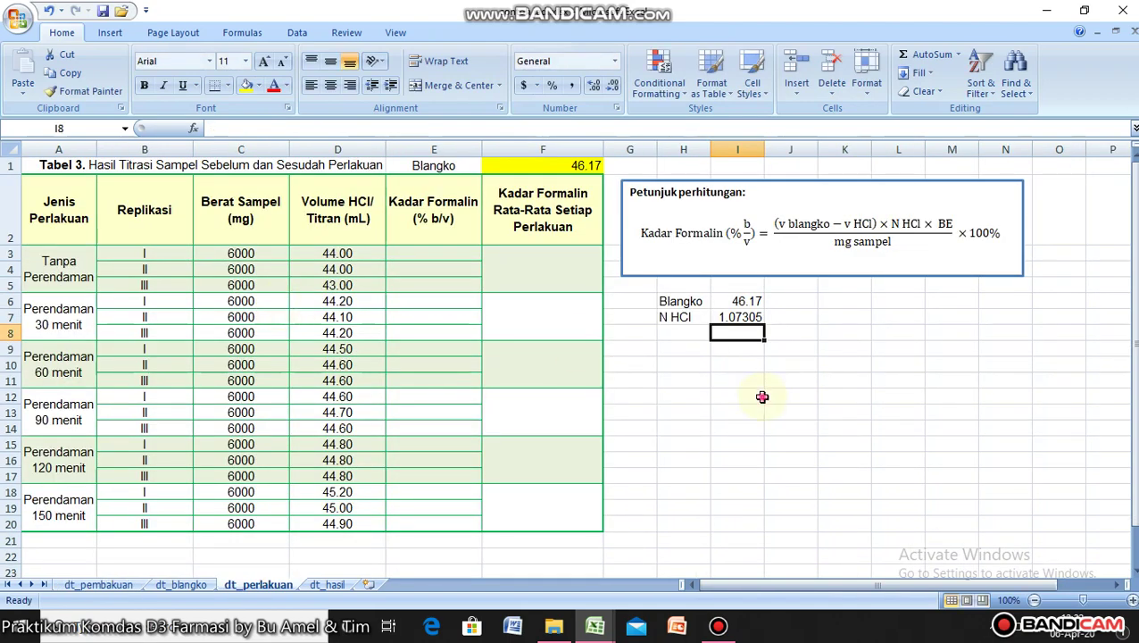
# Select the old Blangko label and value cells in row 1.
pyautogui.click(757, 396)
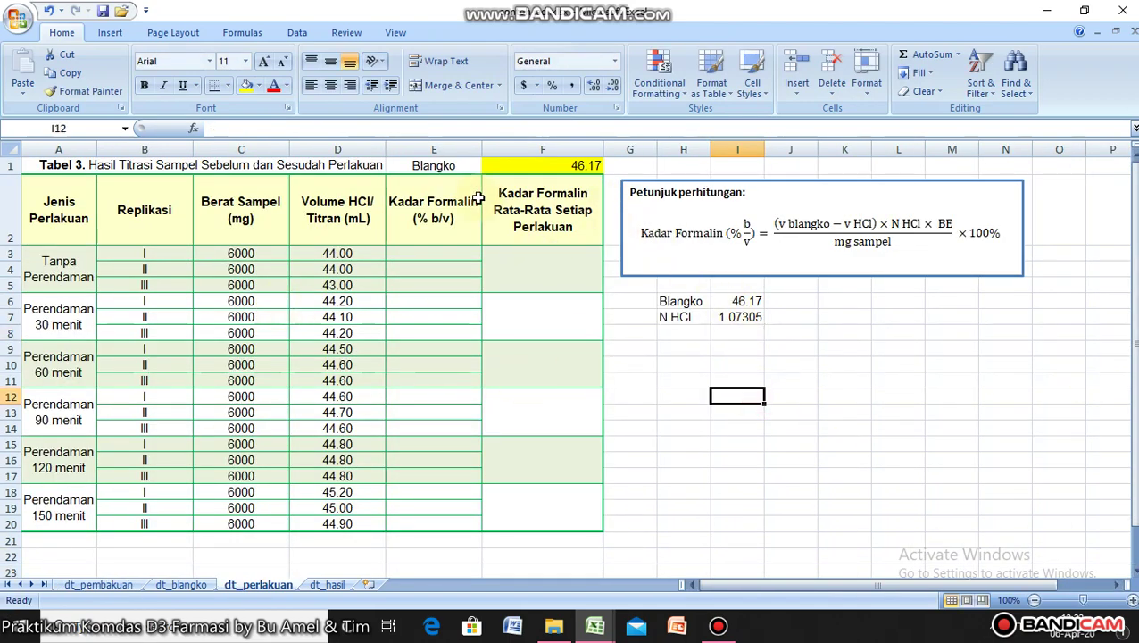
pyautogui.moveTo(446, 166); pyautogui.dragTo(515, 166)
pyautogui.click(830, 459)
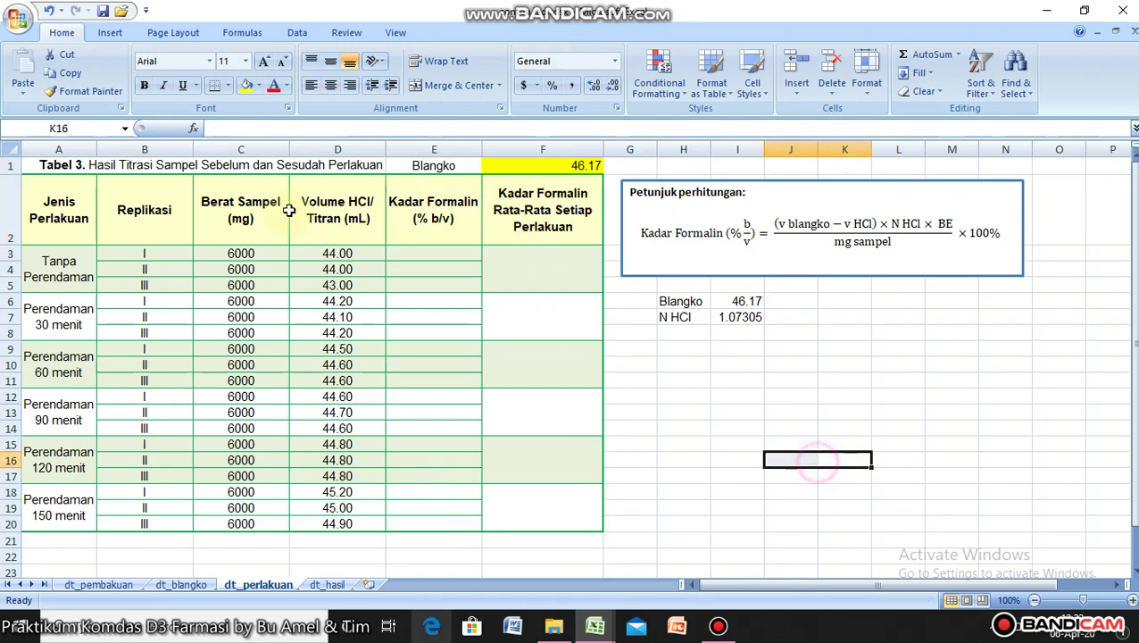
pyautogui.click(719, 629)
pyautogui.click(719, 629)
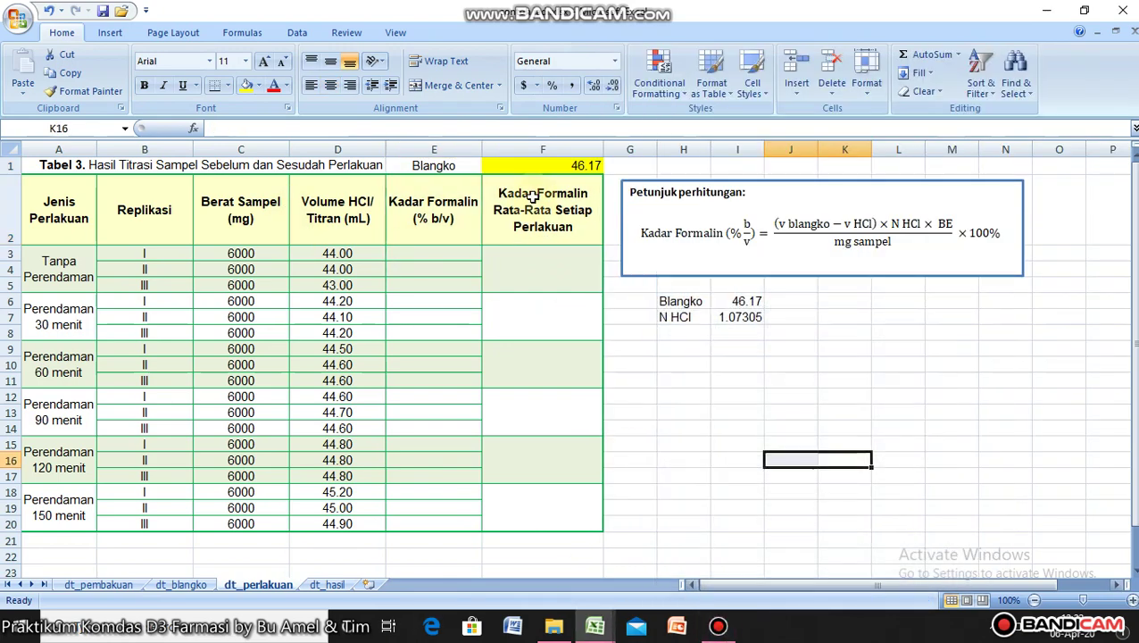
# Set E1:F1 to No Fill and delete the Blangko label and 46.17 value.
pyautogui.moveTo(468, 165); pyautogui.dragTo(532, 161)
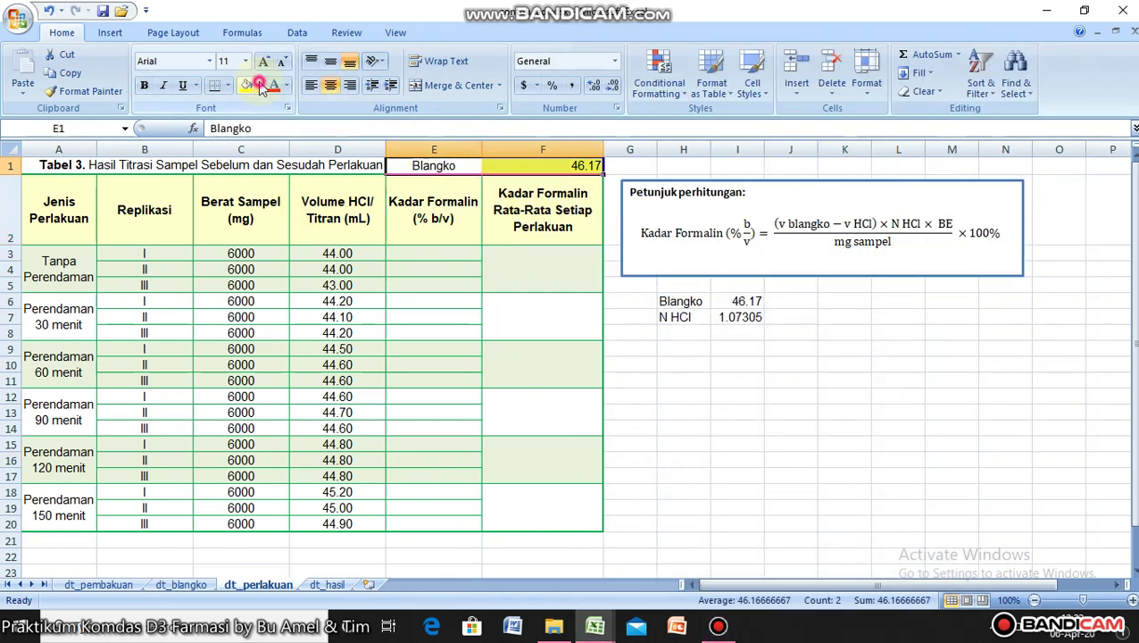
pyautogui.click(258, 85)
pyautogui.click(272, 261)
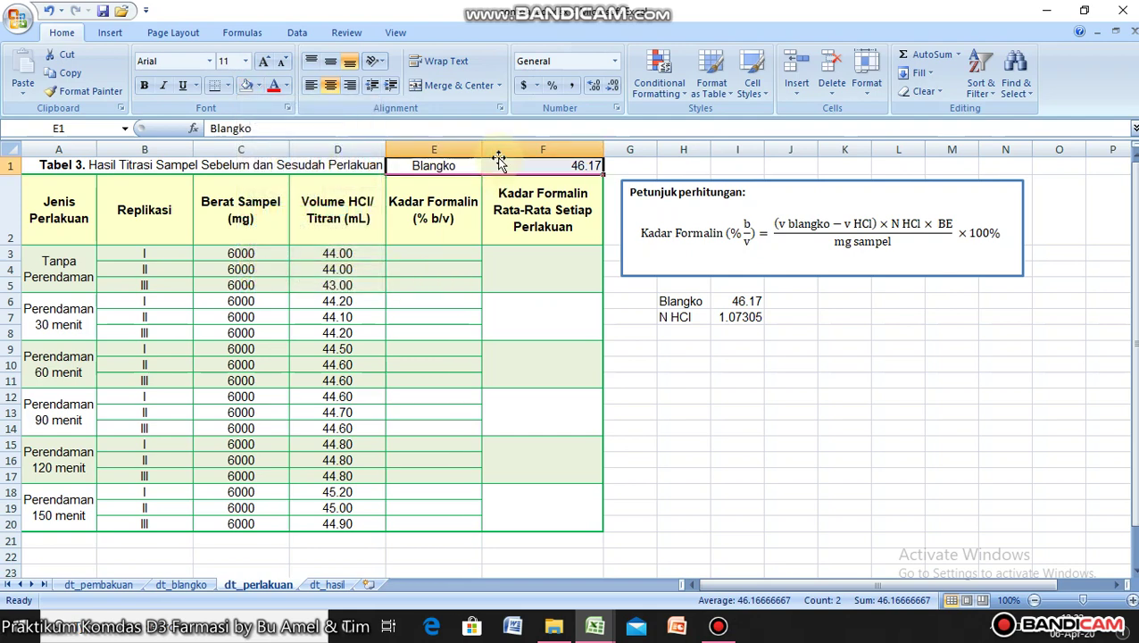
pyautogui.press('Delete')
pyautogui.click(790, 396)
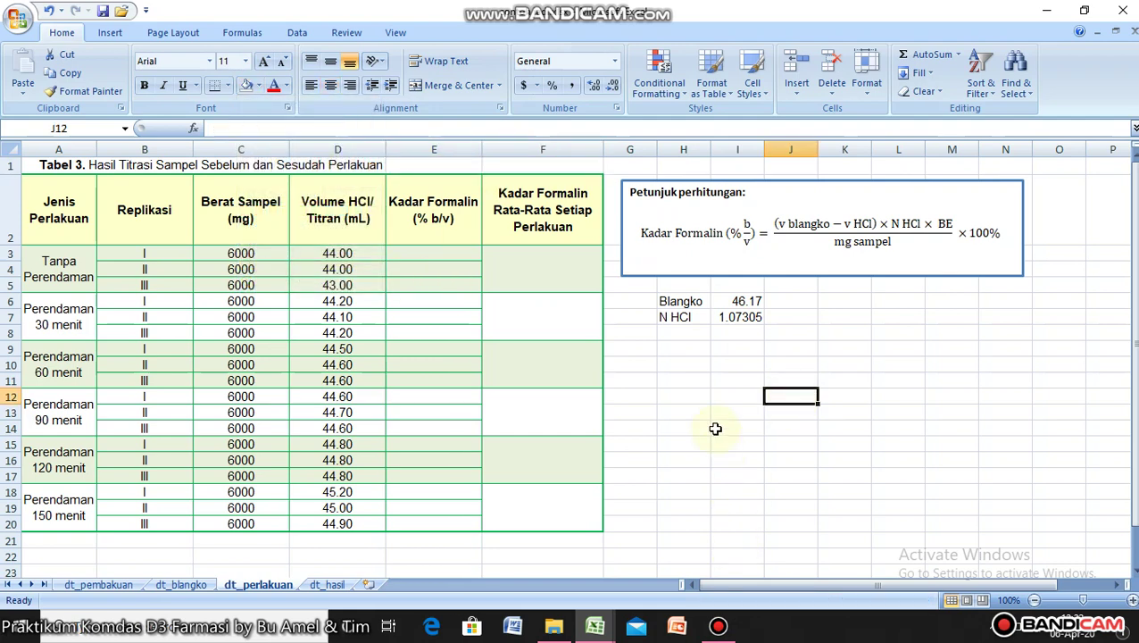
pyautogui.click(705, 427)
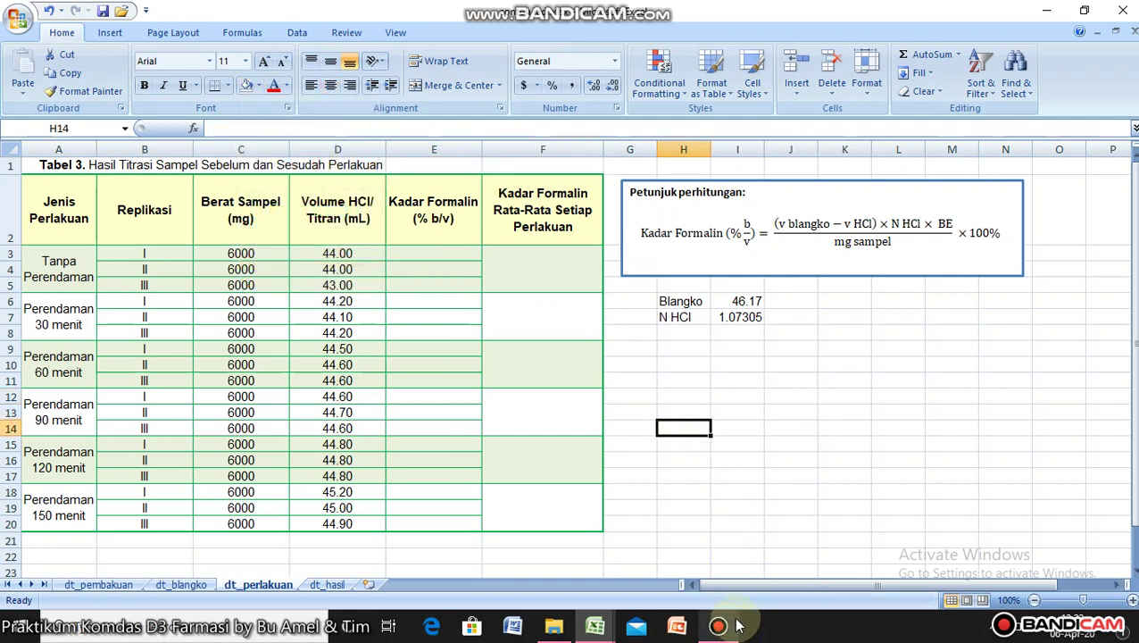